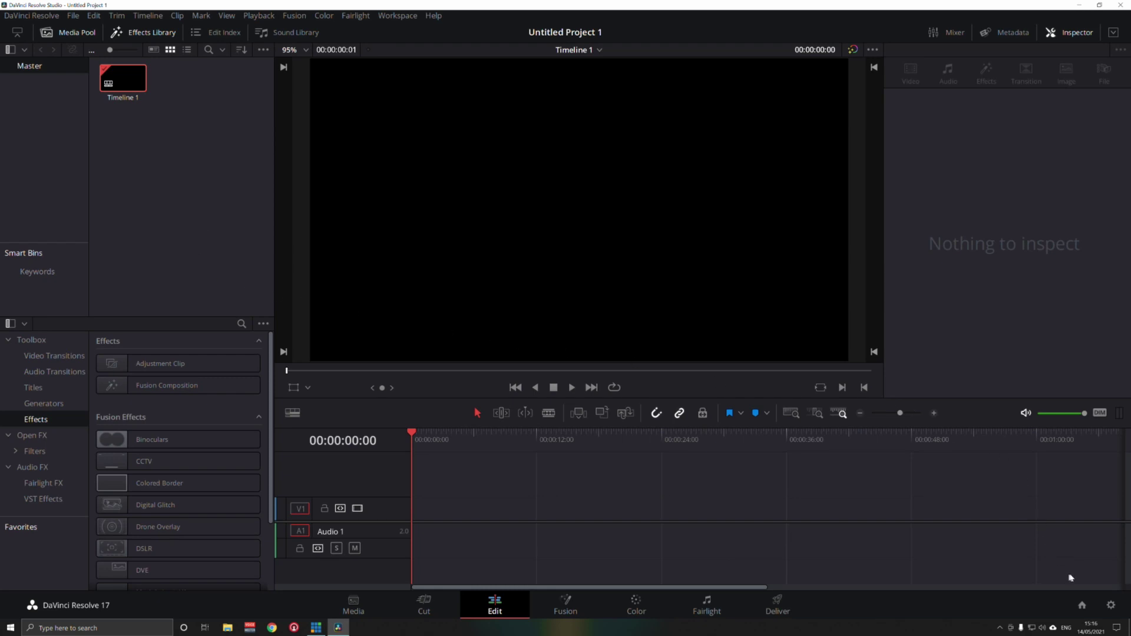
Step: Load the HD 25fps preset into the current project's settings
click(1111, 606)
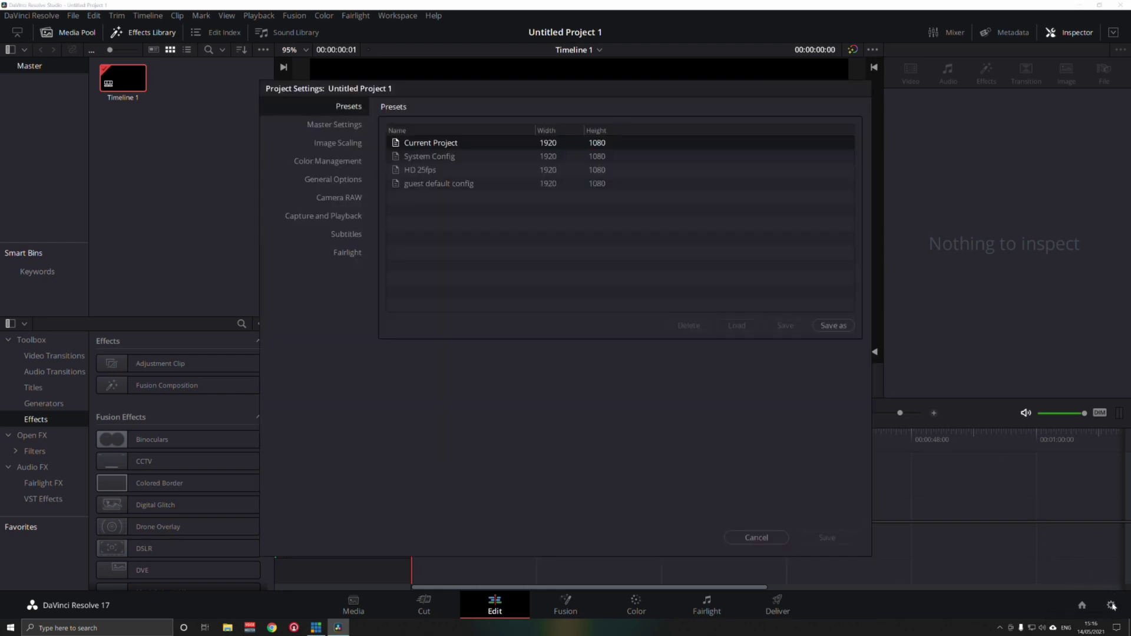
click(425, 170)
click(737, 325)
key(Escape)
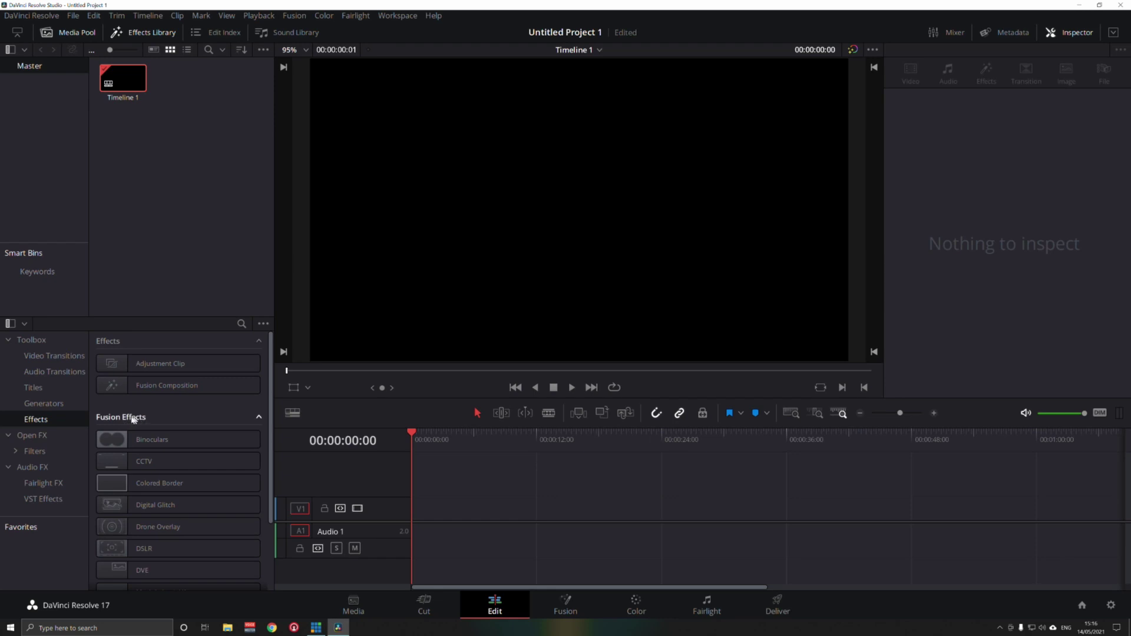
Step: Add a Fusion Composition at the start of video track V1 and open it on the Fusion page
click(167, 387)
drag(168, 389, 423, 511)
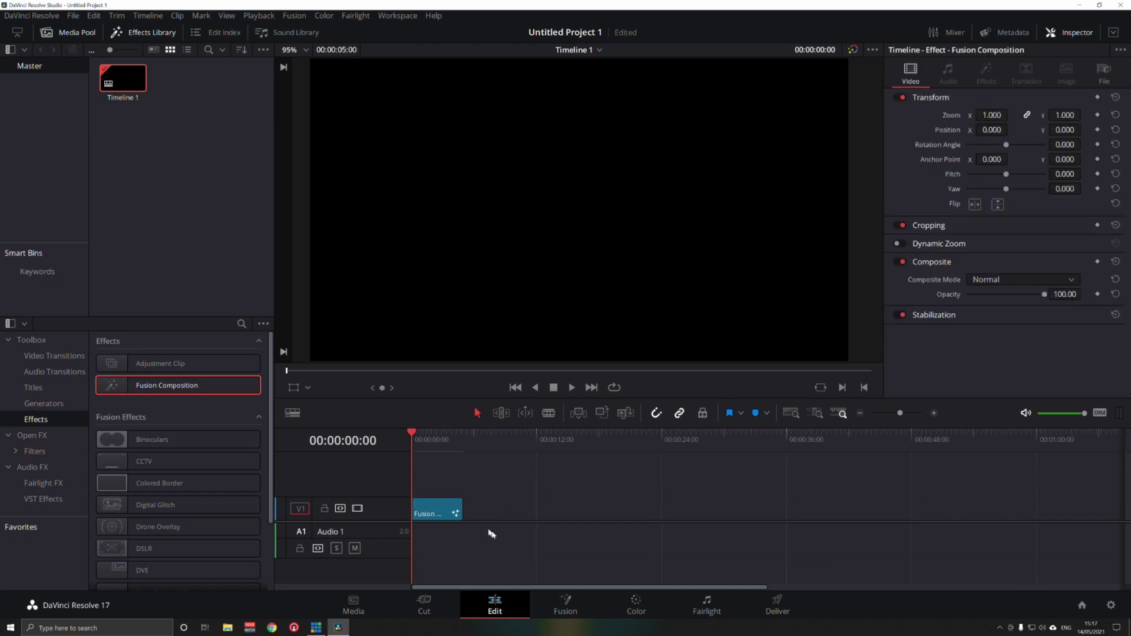
click(569, 610)
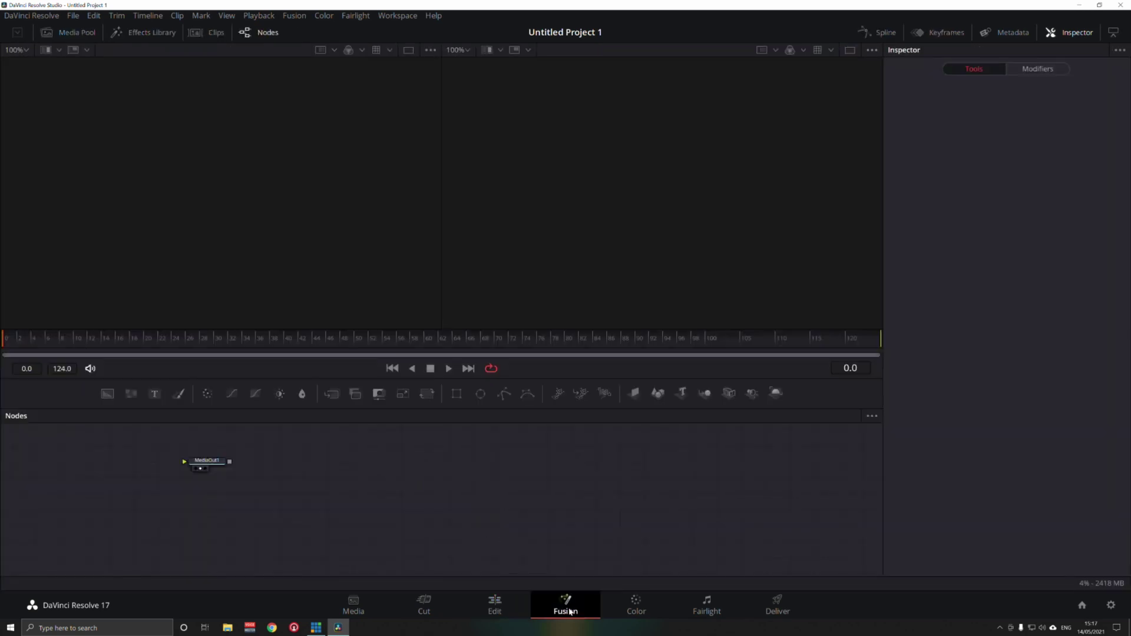
Step: Move MediaOut1 away to make room and add a Background node connected to its input
drag(216, 470, 751, 502)
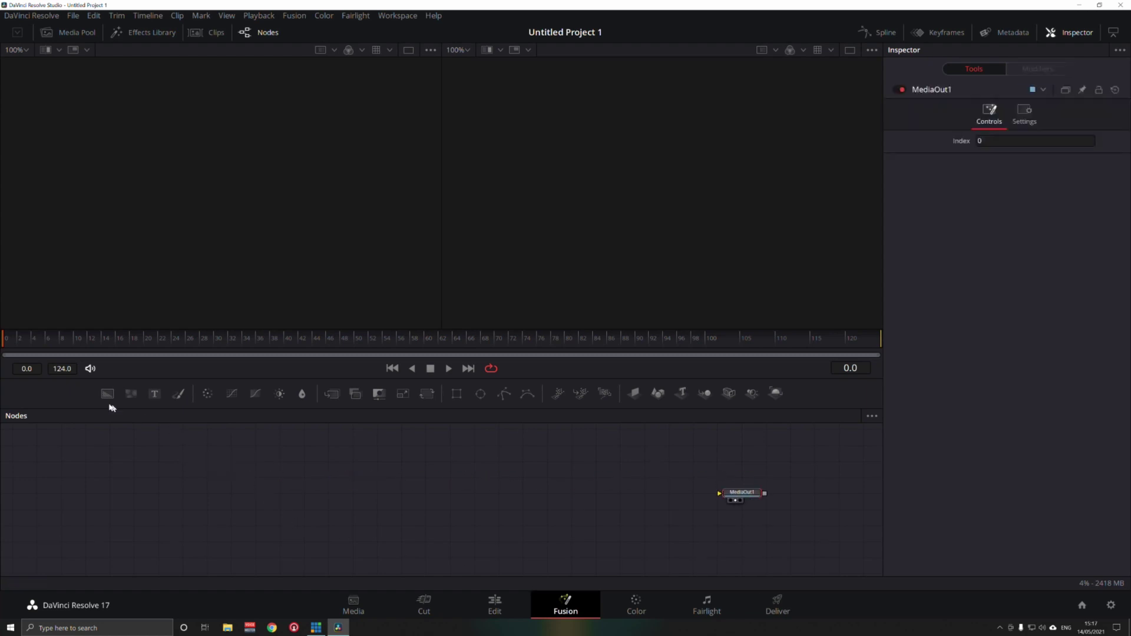
drag(107, 394, 719, 496)
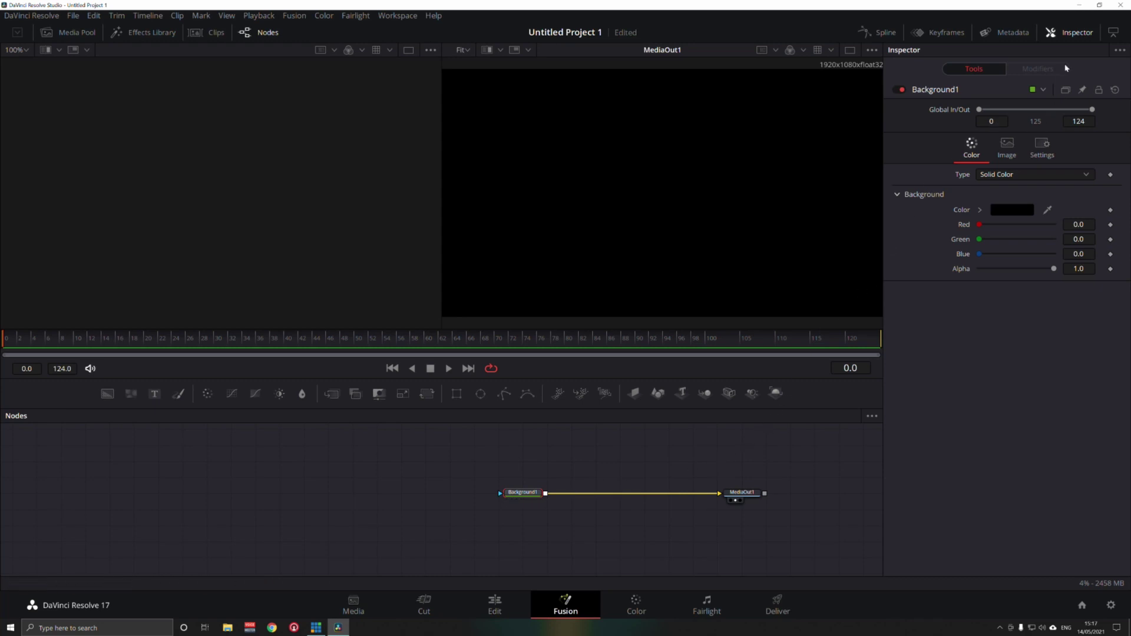
click(1076, 35)
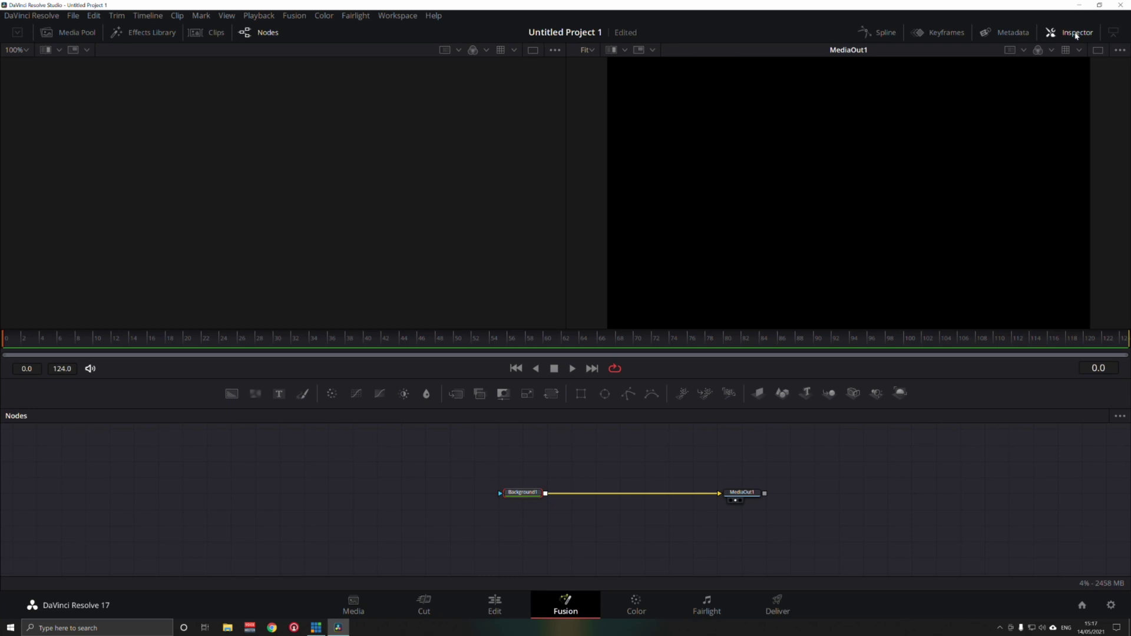
click(1076, 34)
Step: Set the background's alpha to 0 and rename the node TransBG
drag(1055, 269, 950, 273)
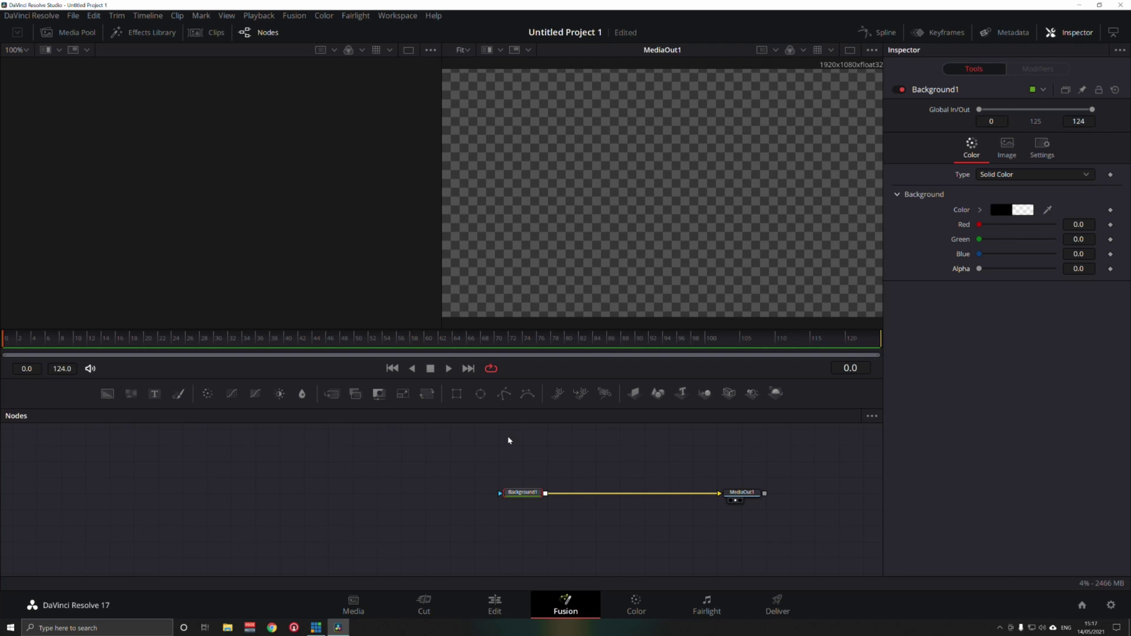
key(F2)
text(Tr)
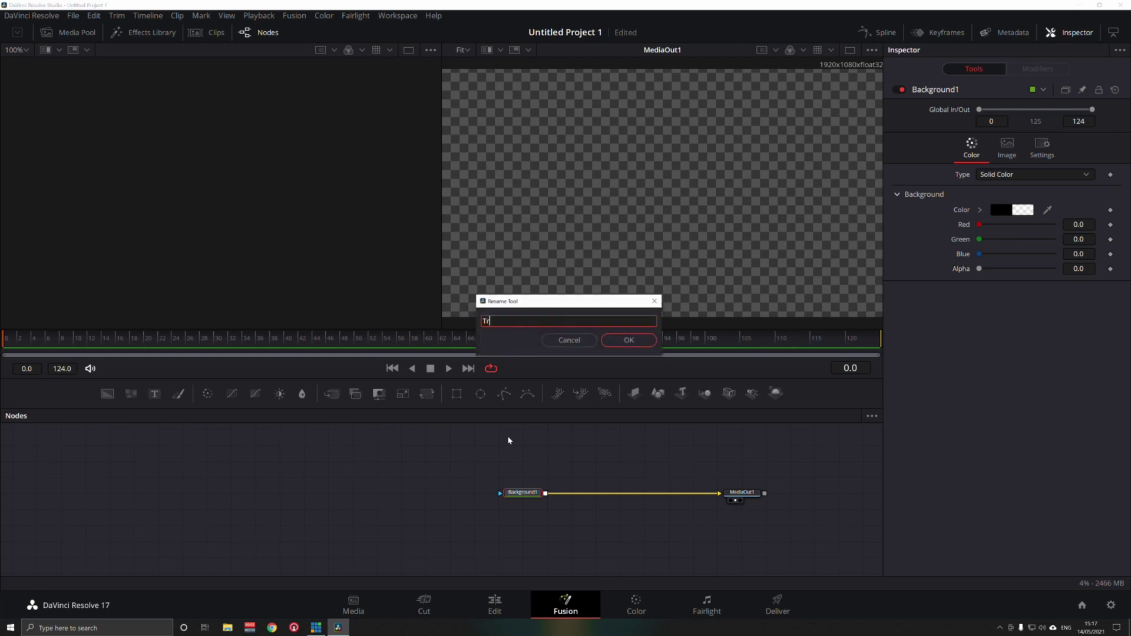
text(ansBG)
key(Return)
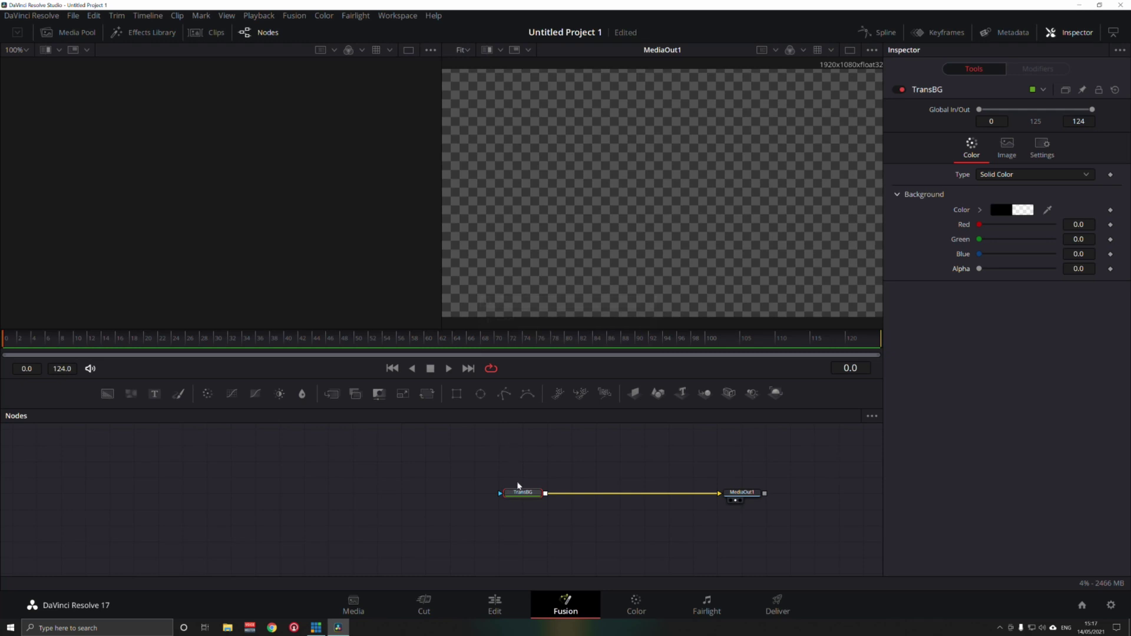
Step: Add a second Background merged over TransBG, show the merge in the first viewer, and select the new background
click(107, 394)
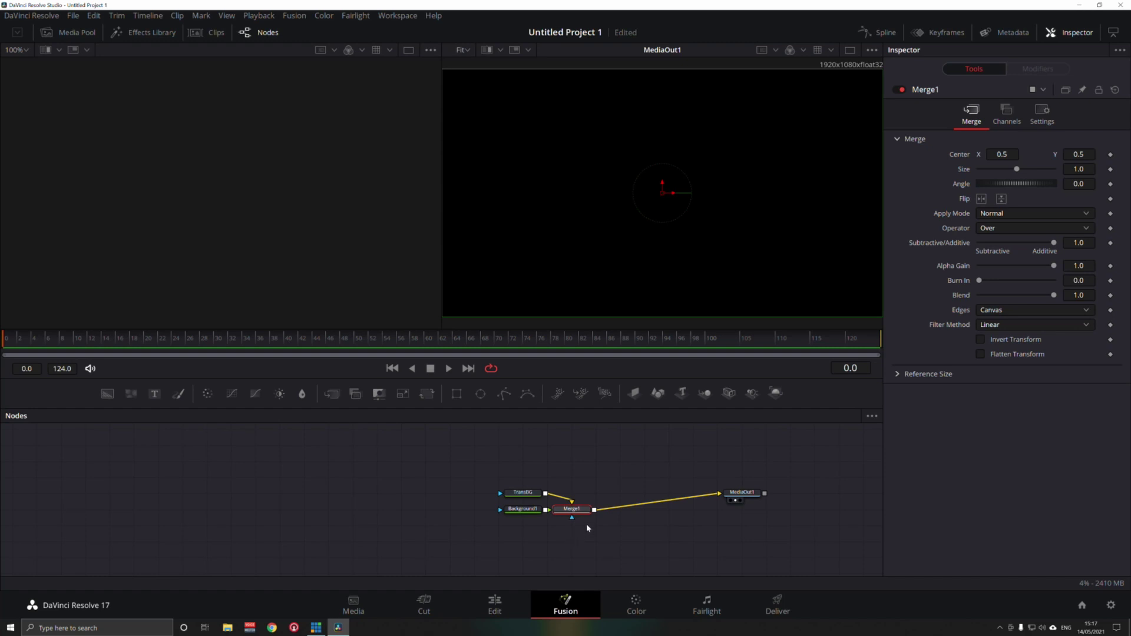
key(1)
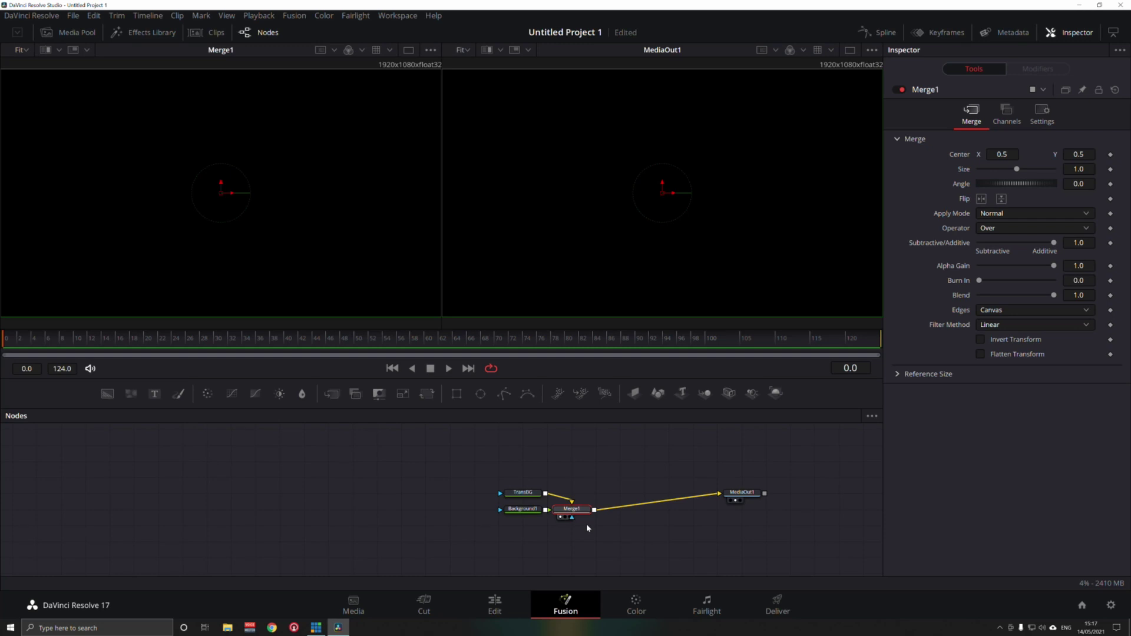
click(530, 512)
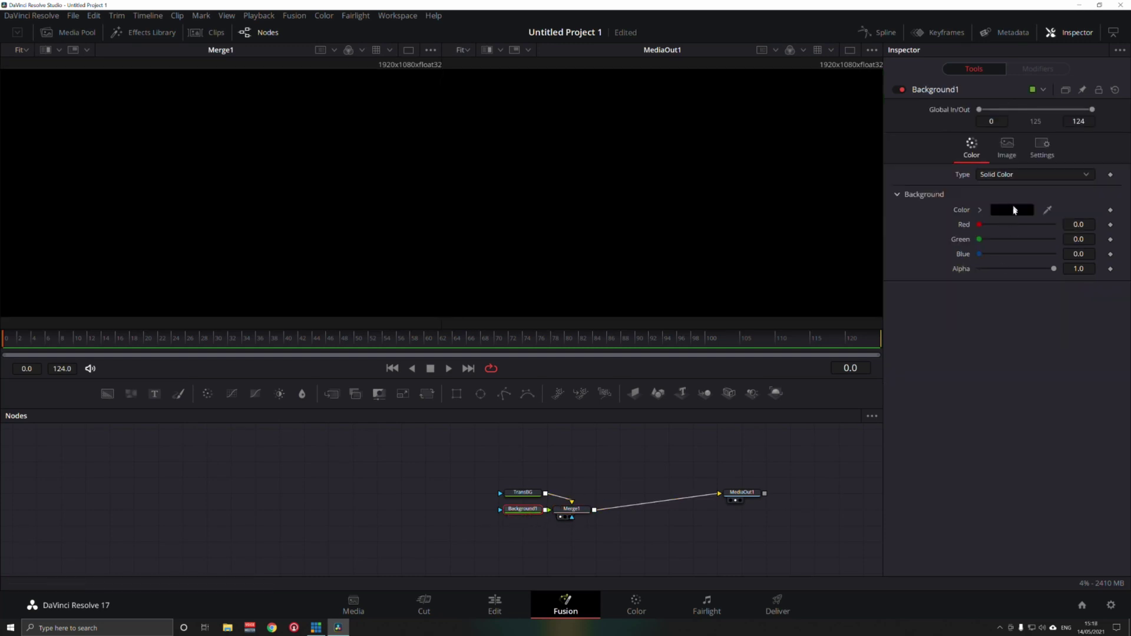
Step: Try coloring the new background with red 0.307, green 0.22 and blue 154, and sampling a color with the eyedropper
drag(979, 225, 998, 245)
click(980, 240)
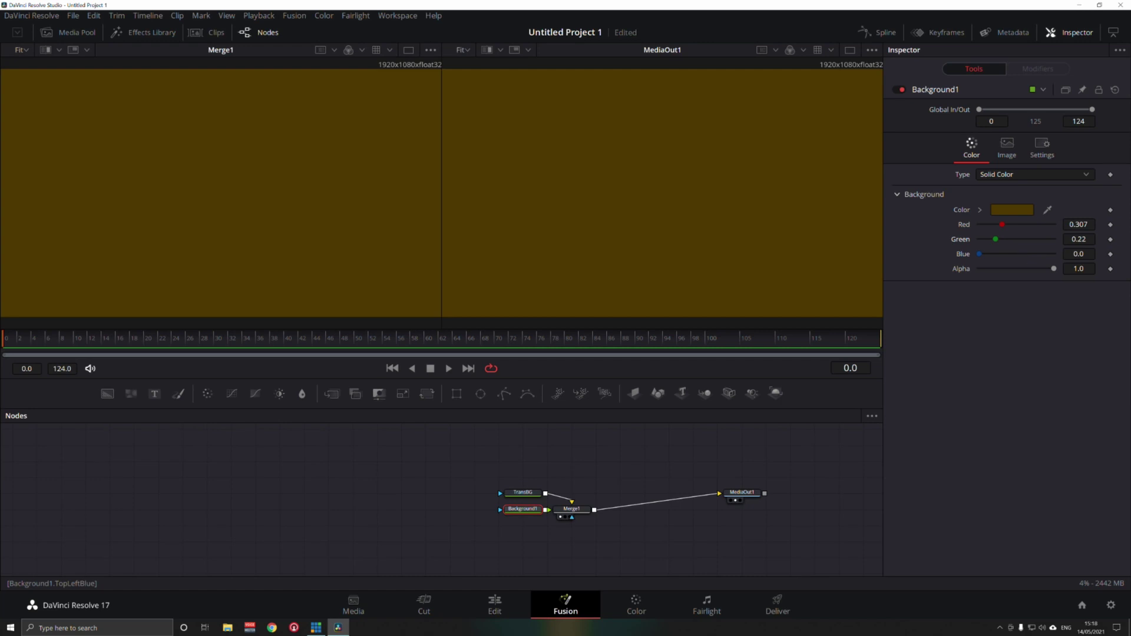
click(1080, 254)
text(154)
key(Tab)
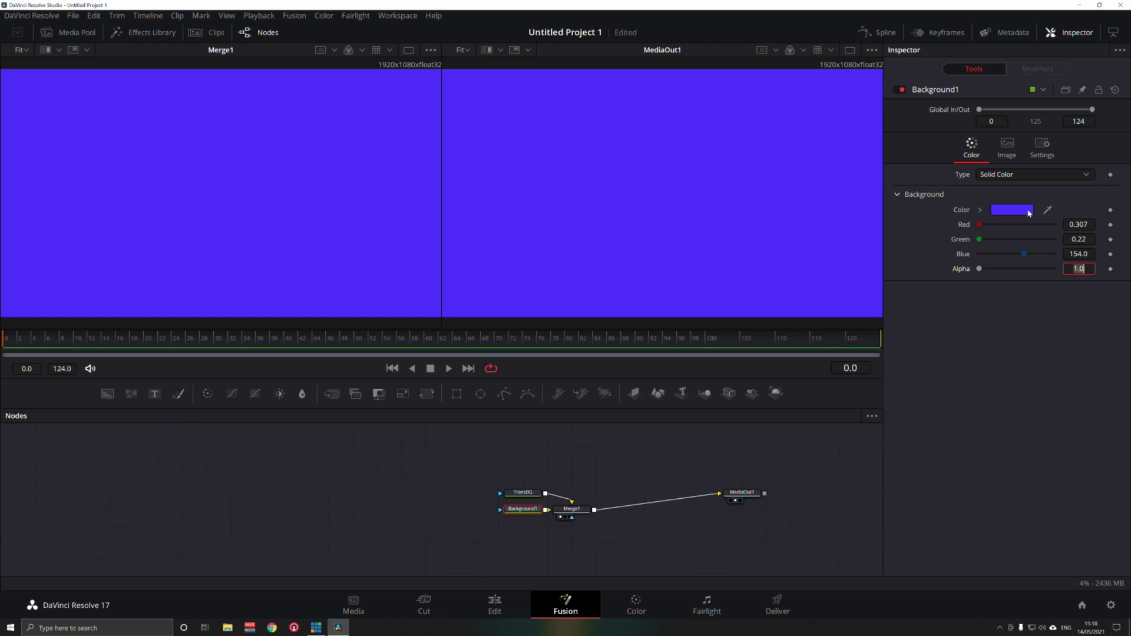
drag(1048, 211, 684, 202)
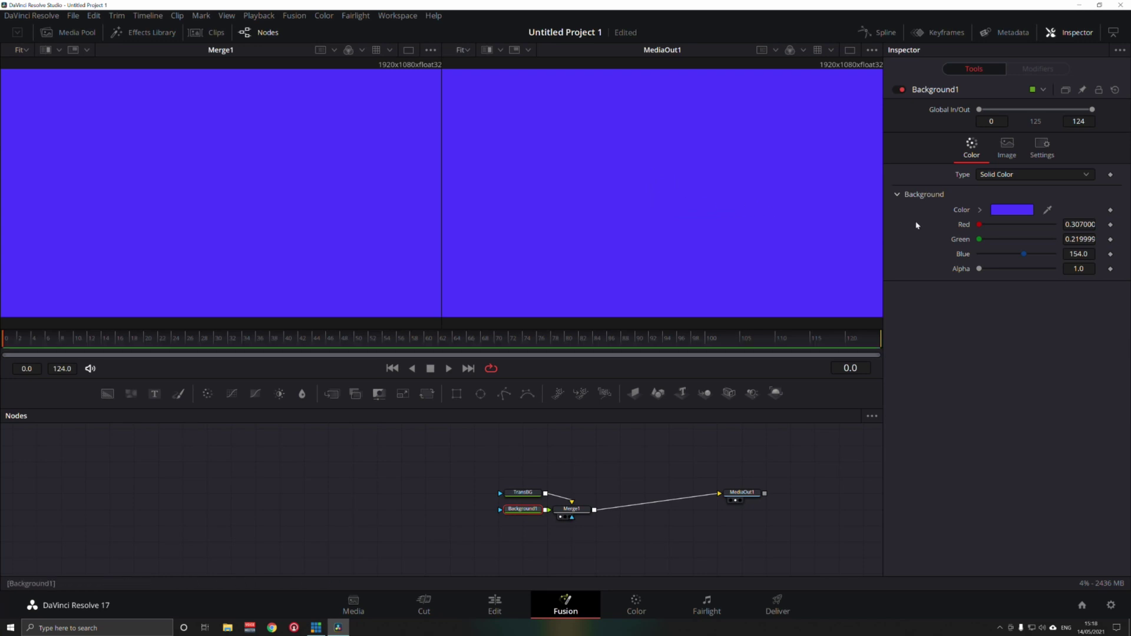
Step: Set the new background's color to the green custom color #00aa00 and rename the node Green
click(1018, 213)
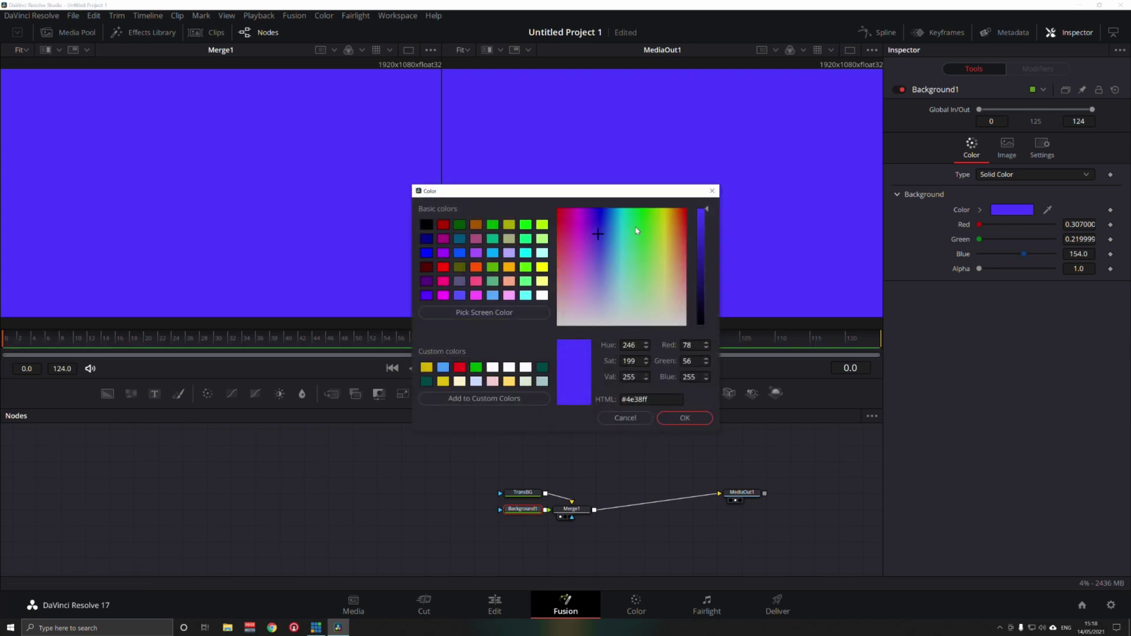
click(491, 313)
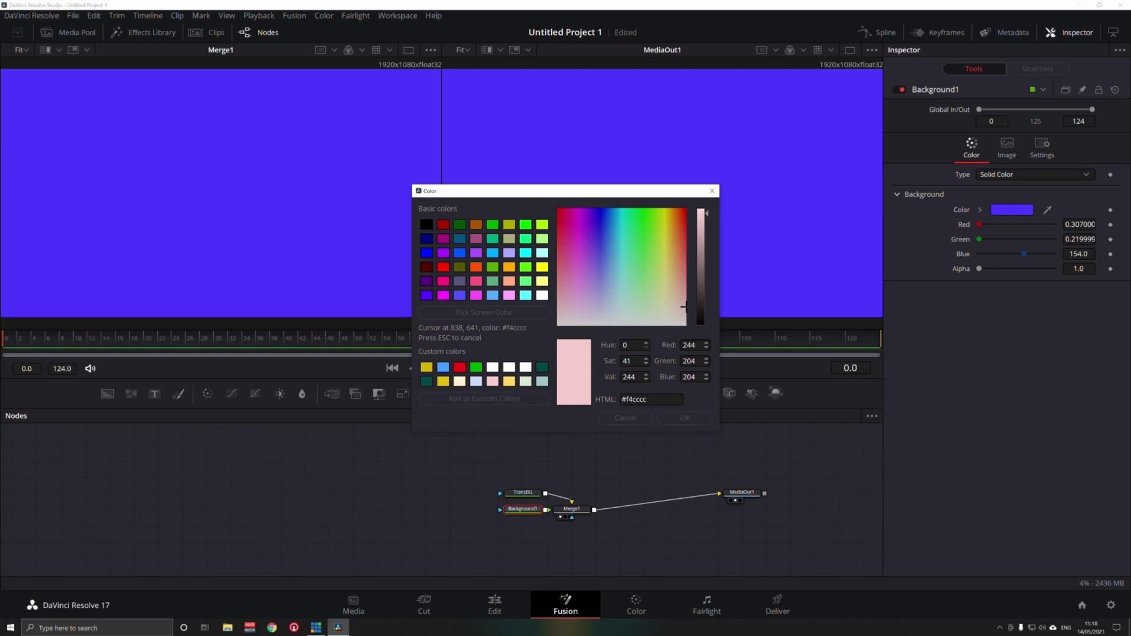
click(477, 366)
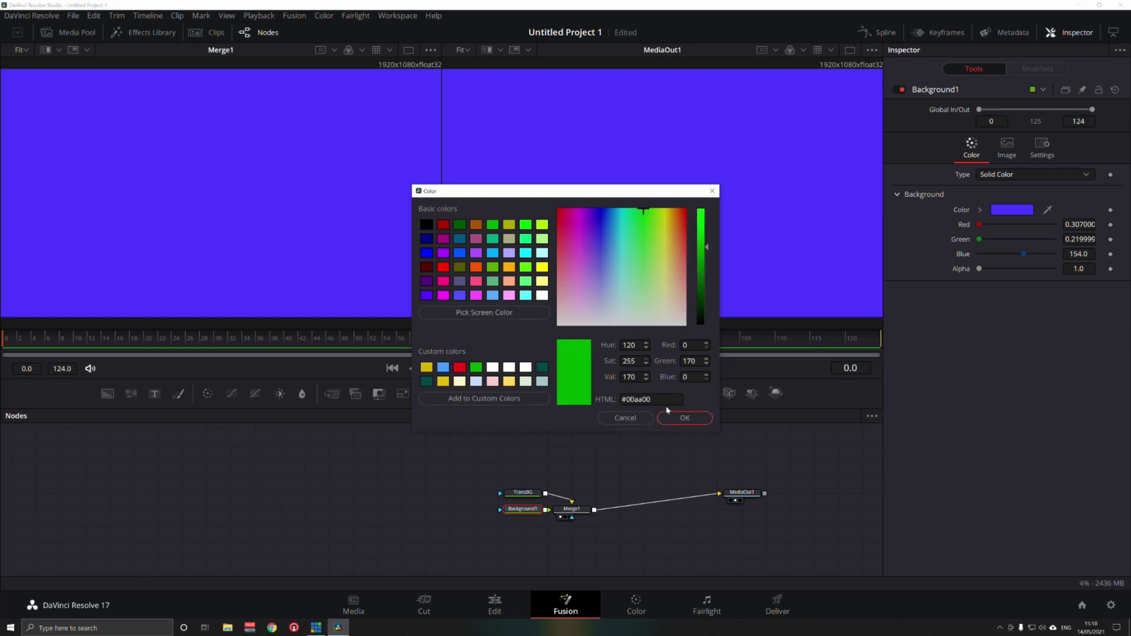
click(682, 418)
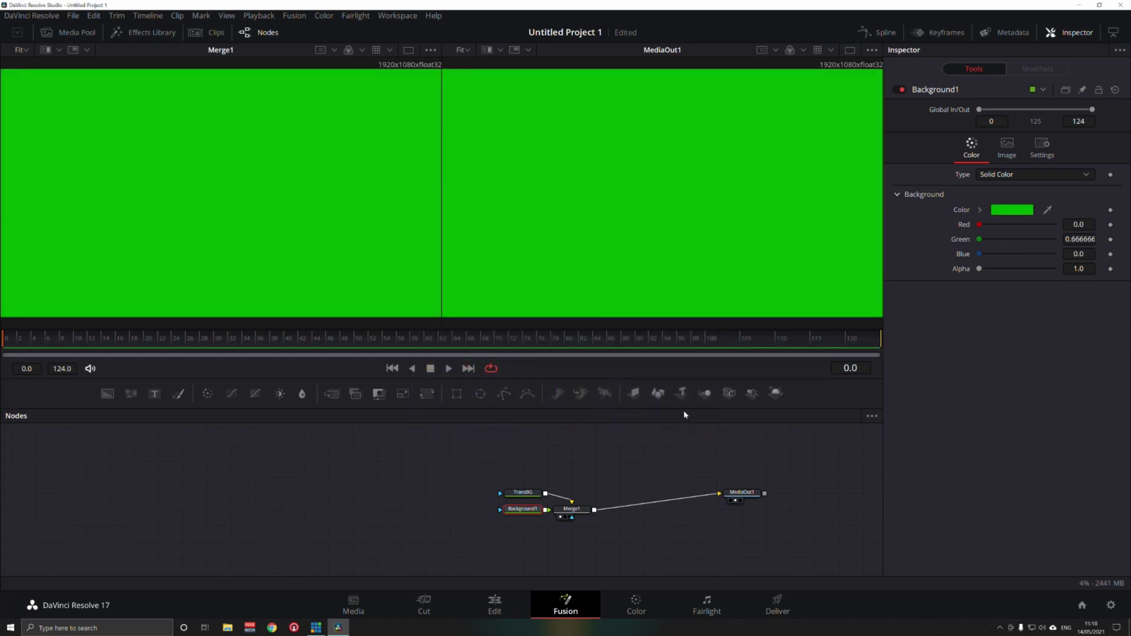
key(F2)
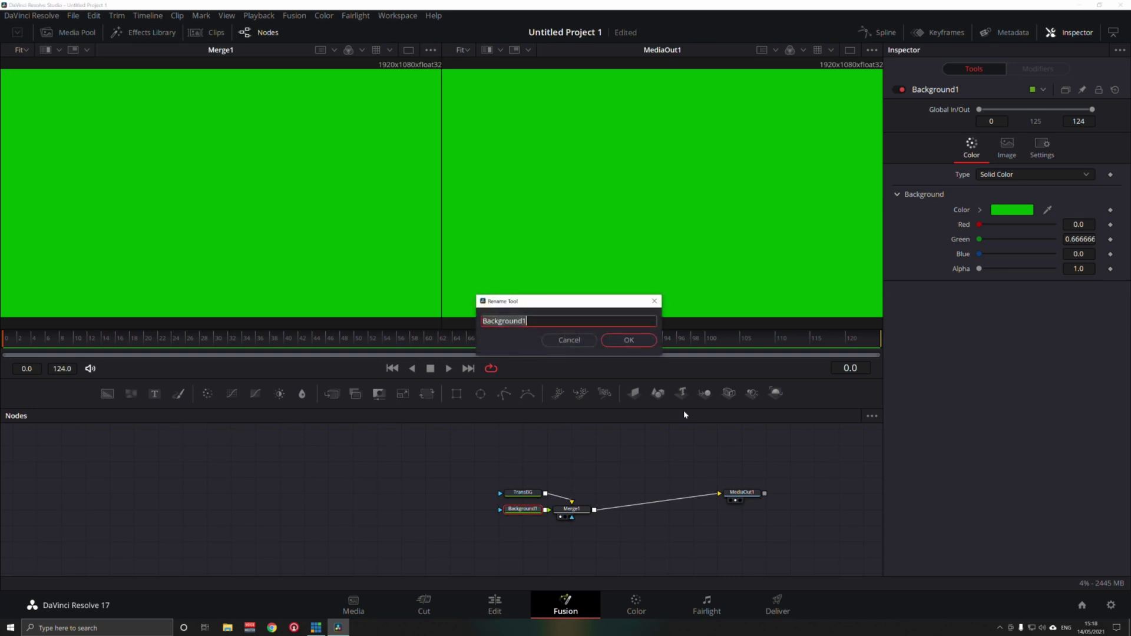
text(Green)
key(Return)
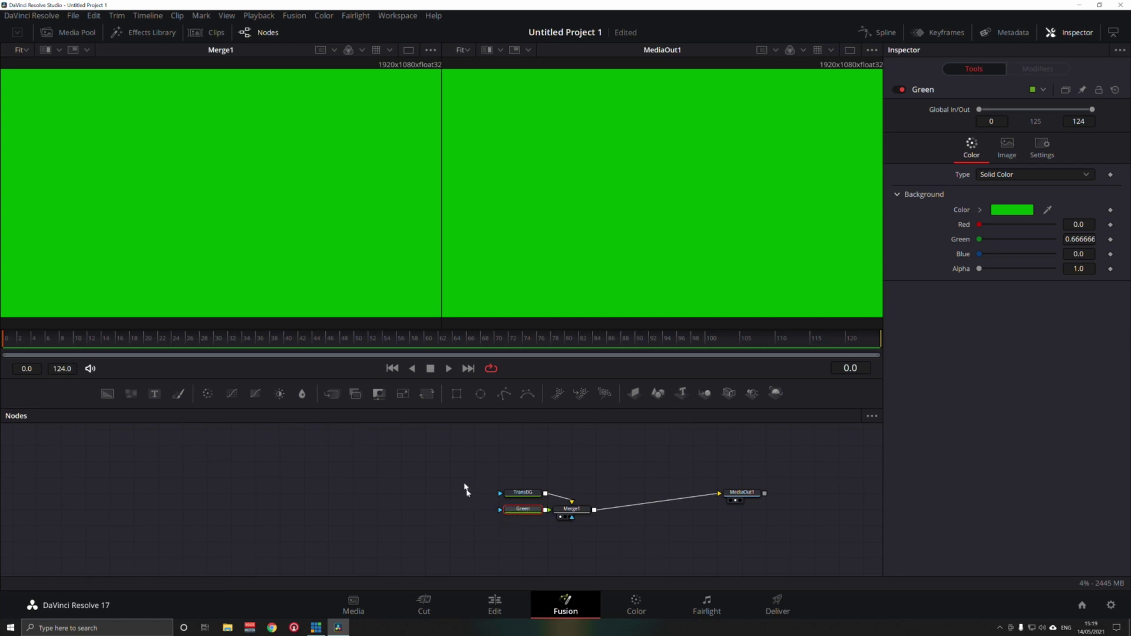
Step: Add a Rectangle mask to the Green node with width 0.05 and height 1.0
click(458, 395)
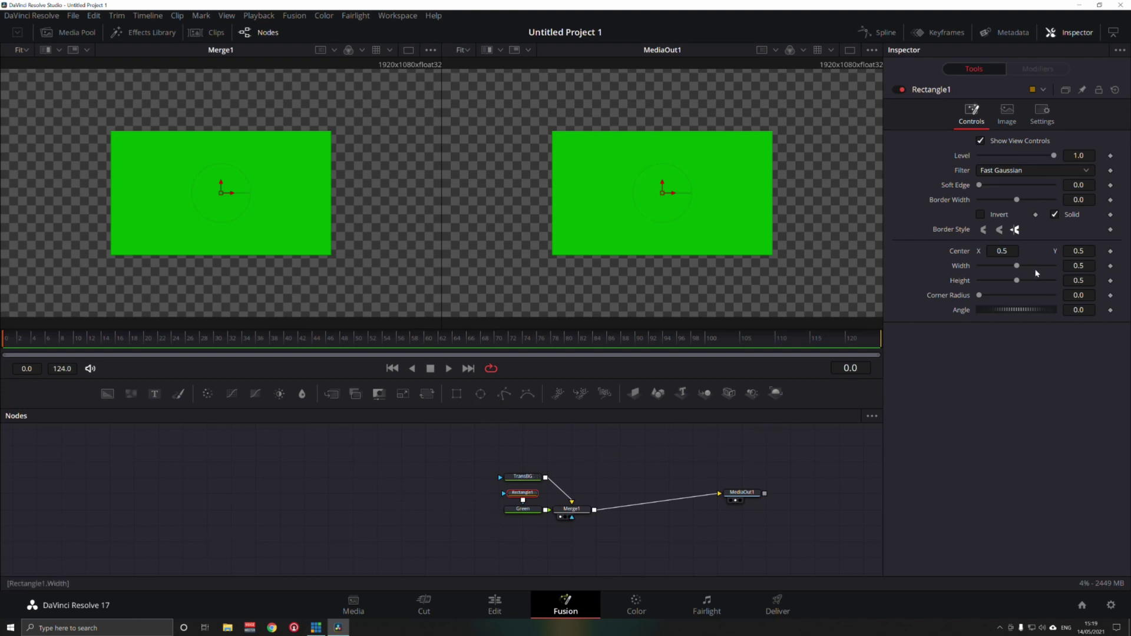
click(1082, 266)
text(0)
click(1083, 280)
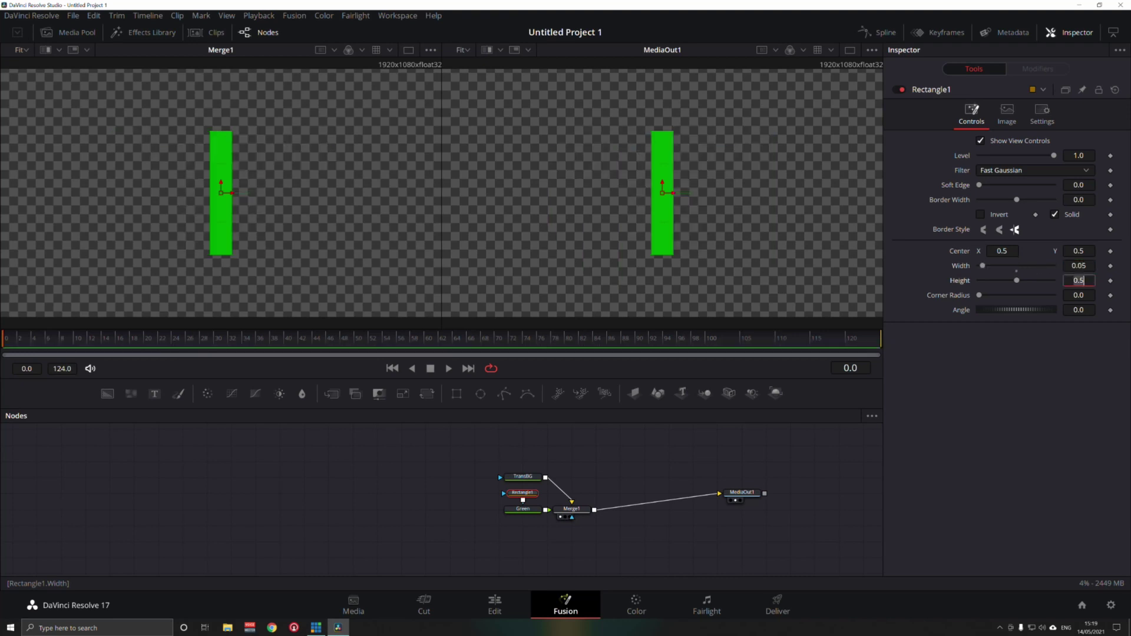
mouse_move(1016, 281)
mouse_down()
mouse_move(1031, 284)
mouse_move(1008, 284)
mouse_move(1041, 285)
mouse_move(1005, 286)
mouse_move(1033, 286)
mouse_move(1015, 288)
mouse_up()
click(1079, 281)
text(1)
key(Tab)
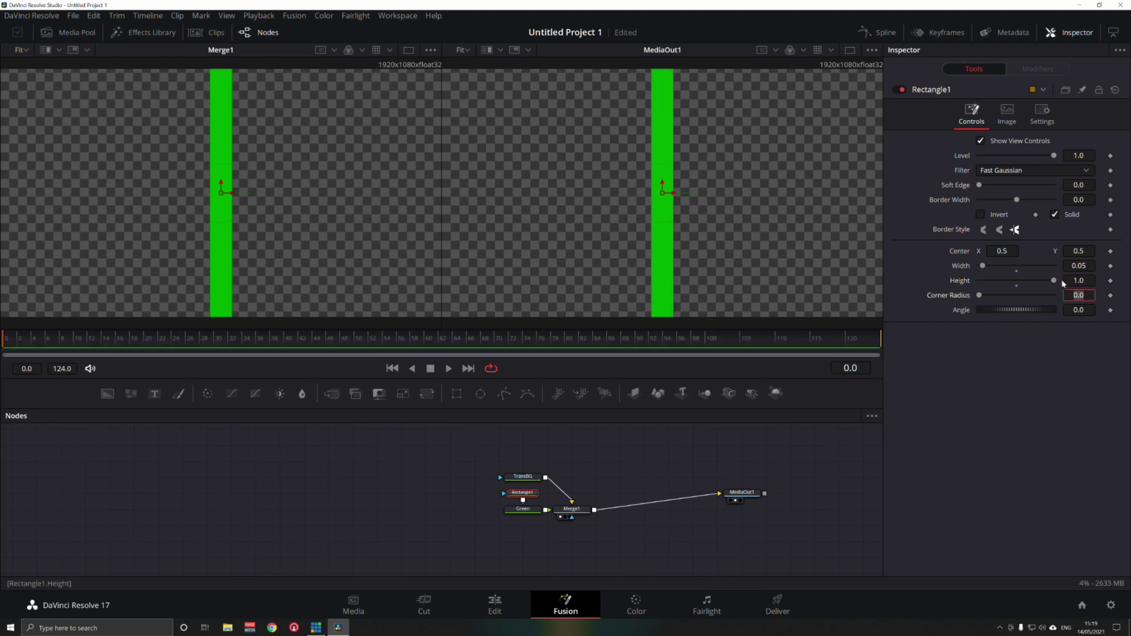
Step: Insert a Transform node between Green and Merge1 and rename it GreenBarHeight
click(535, 511)
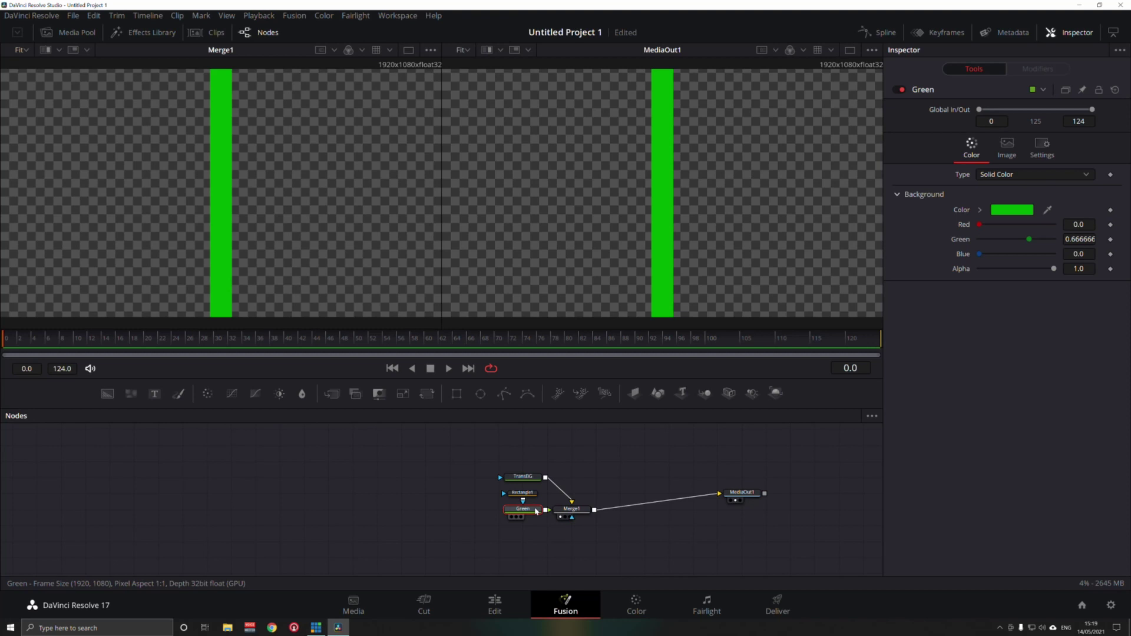
click(427, 395)
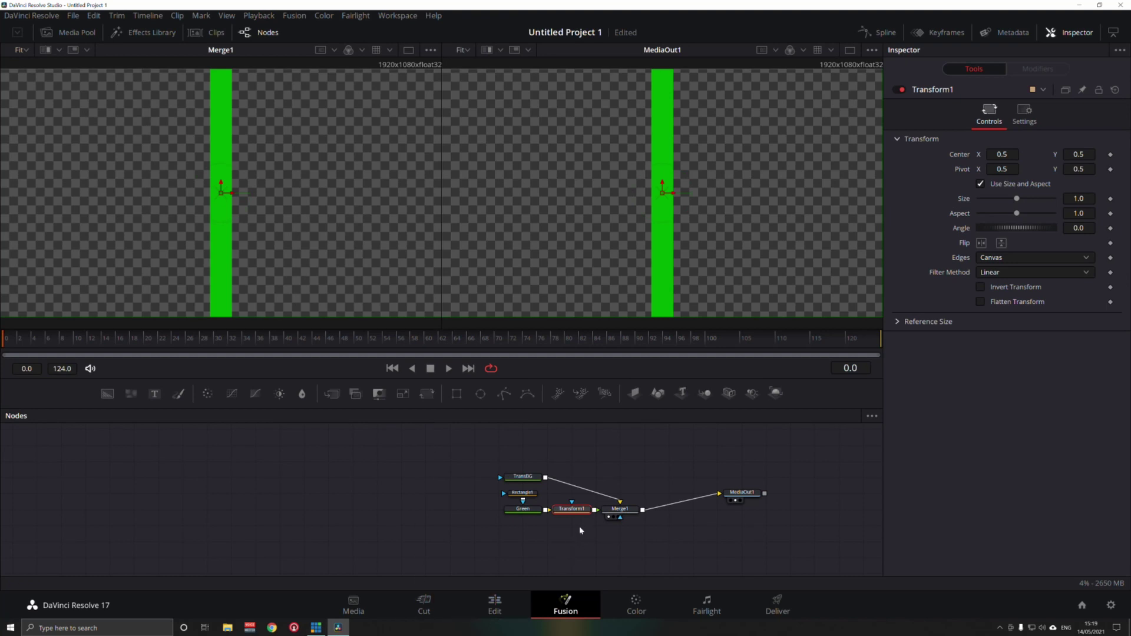
key(F2)
text(Gr)
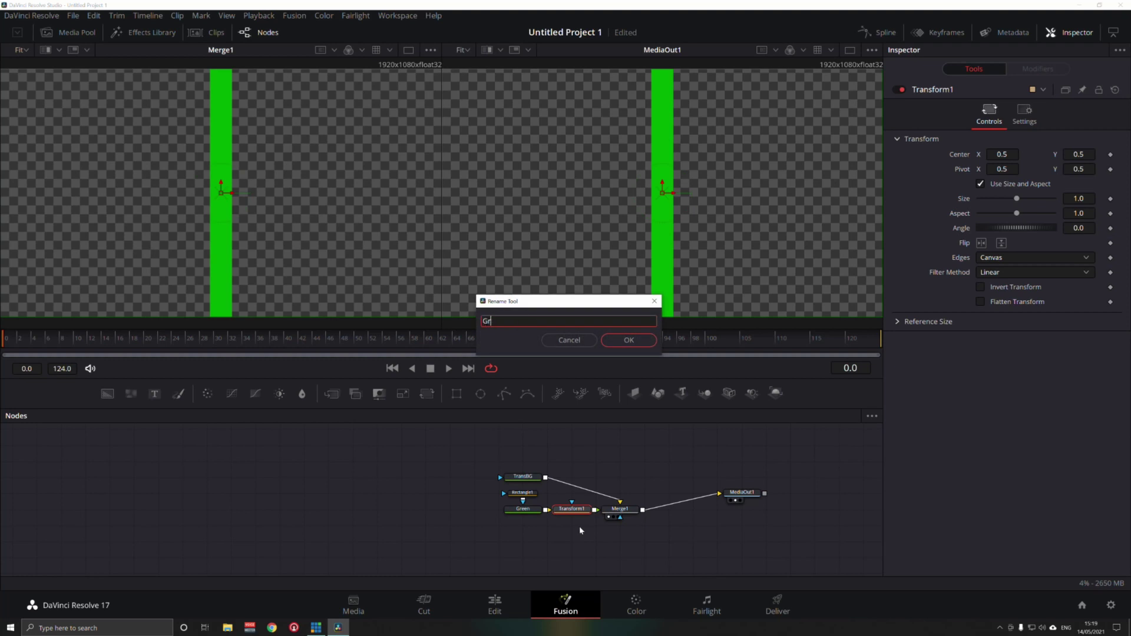
text(eenBarHeight)
key(Return)
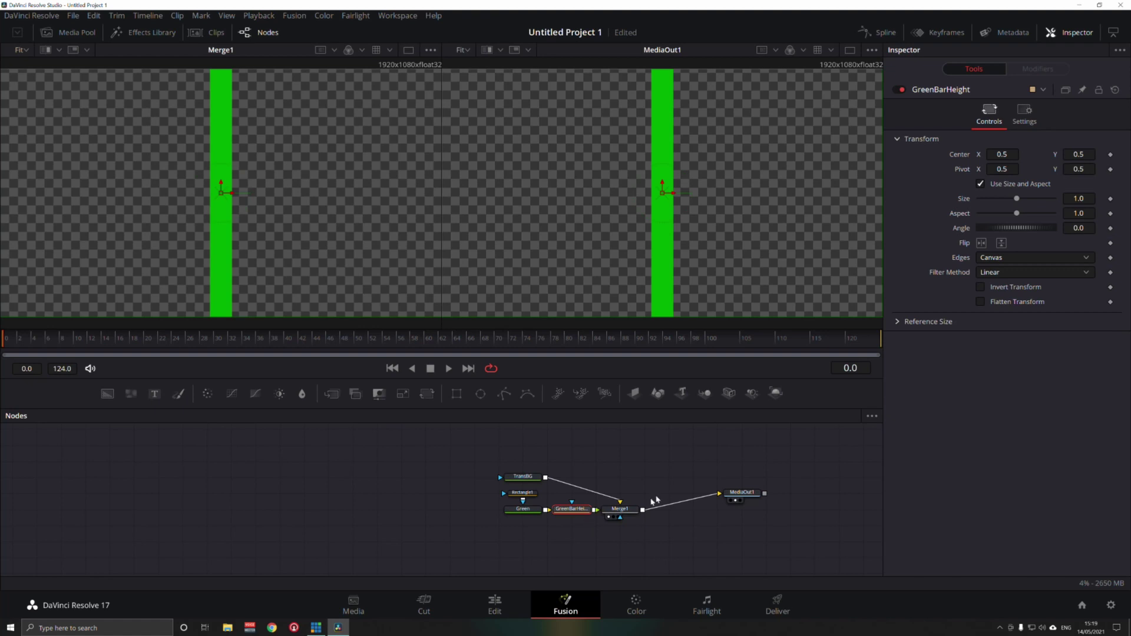
Step: Try scaling the green bar to size 0.5 and rotating it to 7.8, resetting size to 1 and angle to 0
mouse_move(1017, 199)
mouse_down()
mouse_move(1028, 199)
mouse_move(1000, 200)
mouse_move(1002, 210)
mouse_up()
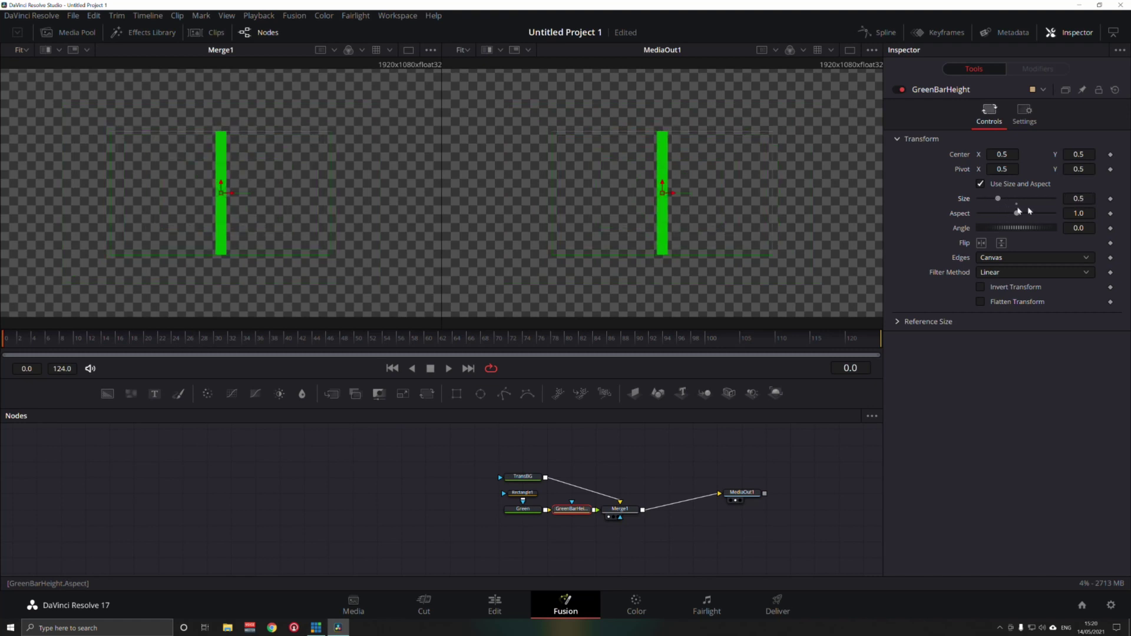
click(1084, 198)
text(1)
key(Tab)
mouse_move(1013, 228)
mouse_down()
mouse_move(1040, 239)
mouse_move(1013, 244)
mouse_up()
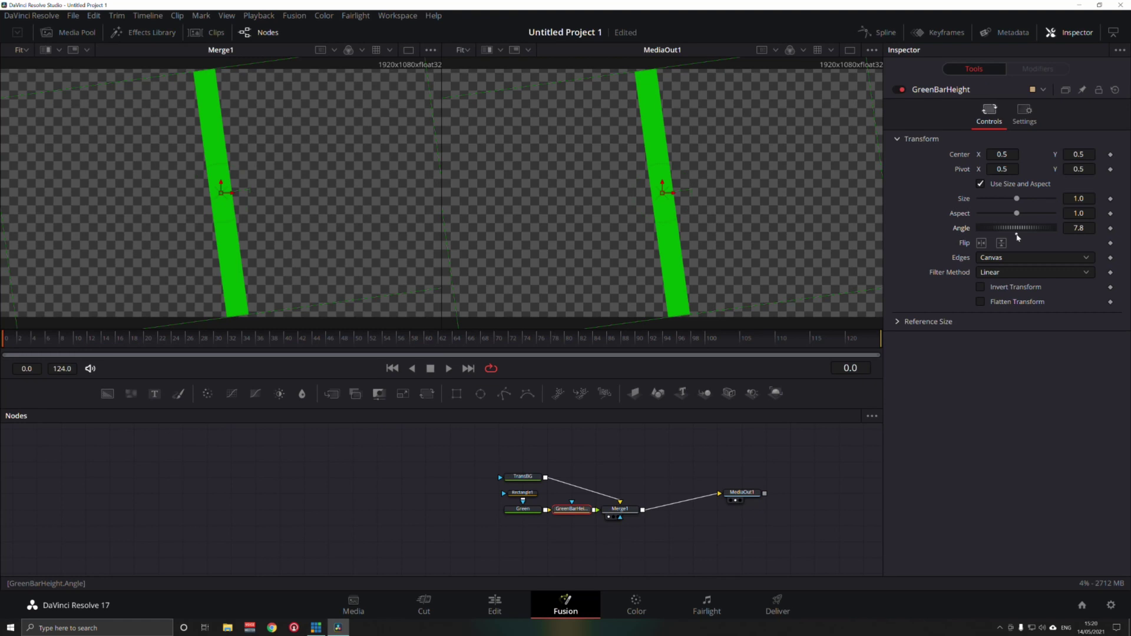
double_click(1018, 237)
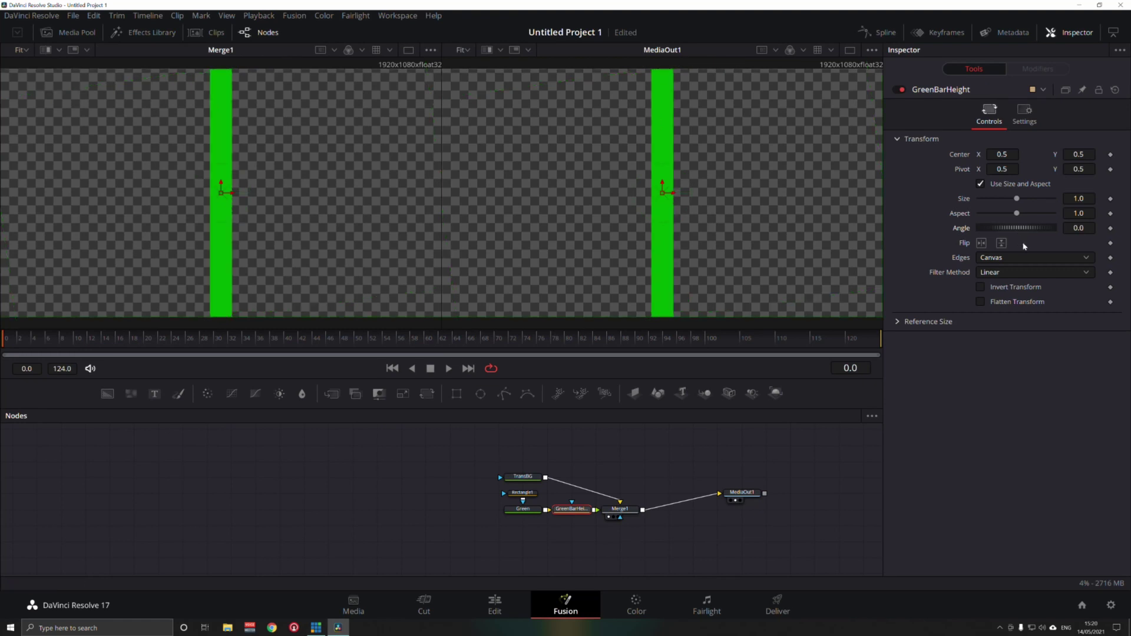
Step: Adjust the vertical pivot of the GreenBarHeight transform, ending at a Y value of 0.599
click(1079, 169)
text(-0.297)
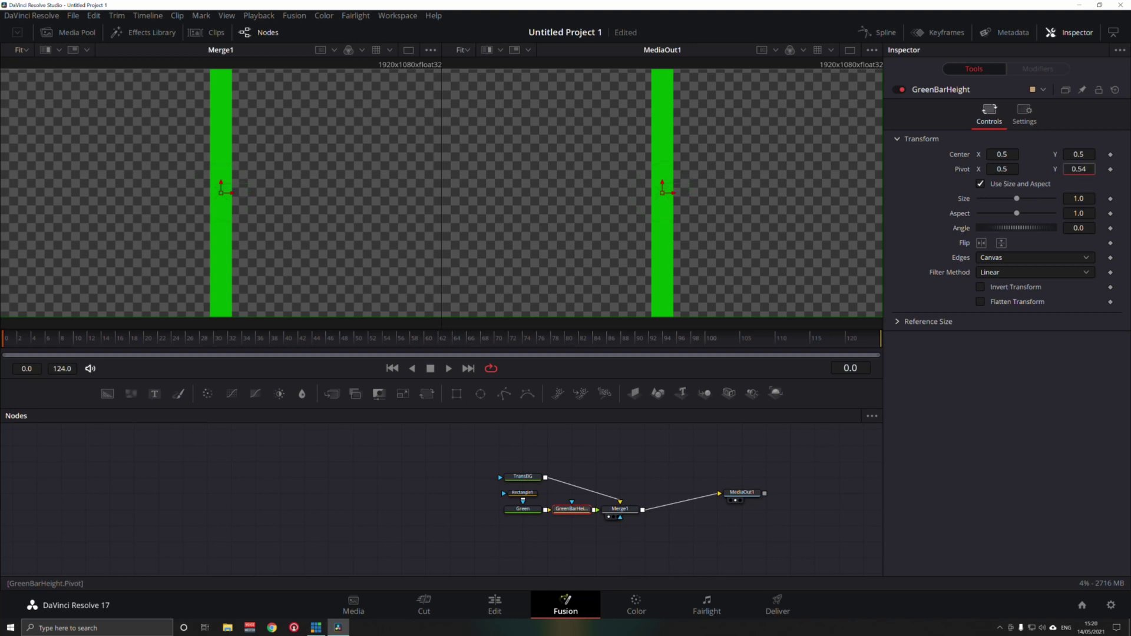
key(BackSpace)
key(BackSpace)
key(BackSpace)
key(BackSpace)
key(BackSpace)
key(BackSpace)
text(0.86)
key(BackSpace)
key(BackSpace)
key(BackSpace)
key(BackSpace)
text(0.764)
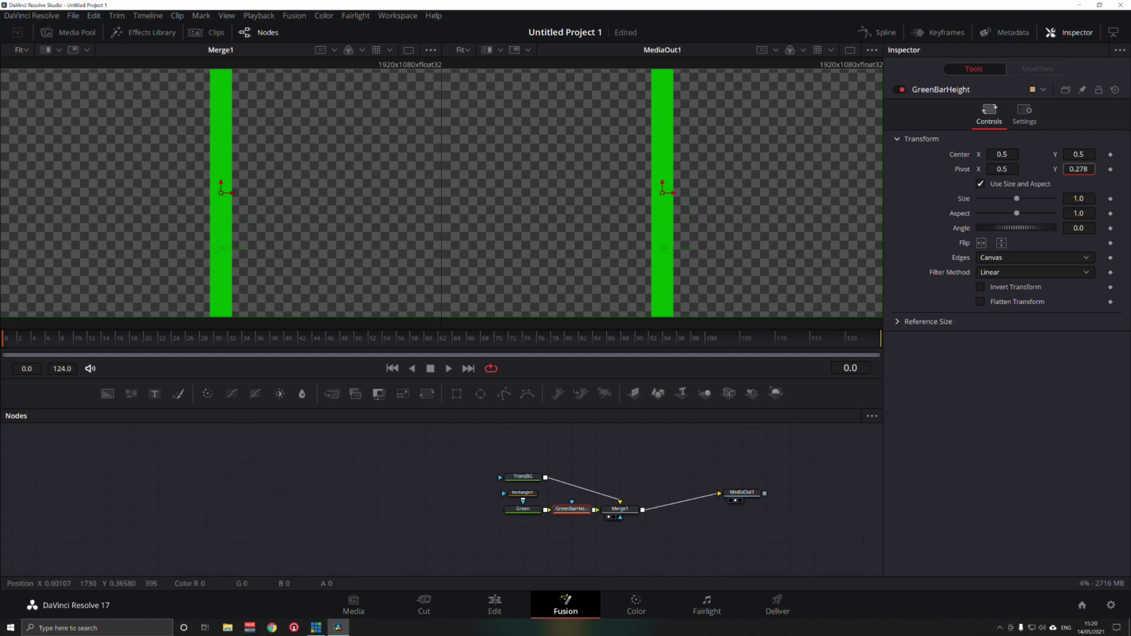
key(BackSpace)
key(BackSpace)
key(BackSpace)
key(BackSpace)
key(BackSpace)
text(0.546)
key(BackSpace)
key(BackSpace)
key(BackSpace)
key(BackSpace)
key(BackSpace)
text(0.599)
key(Return)
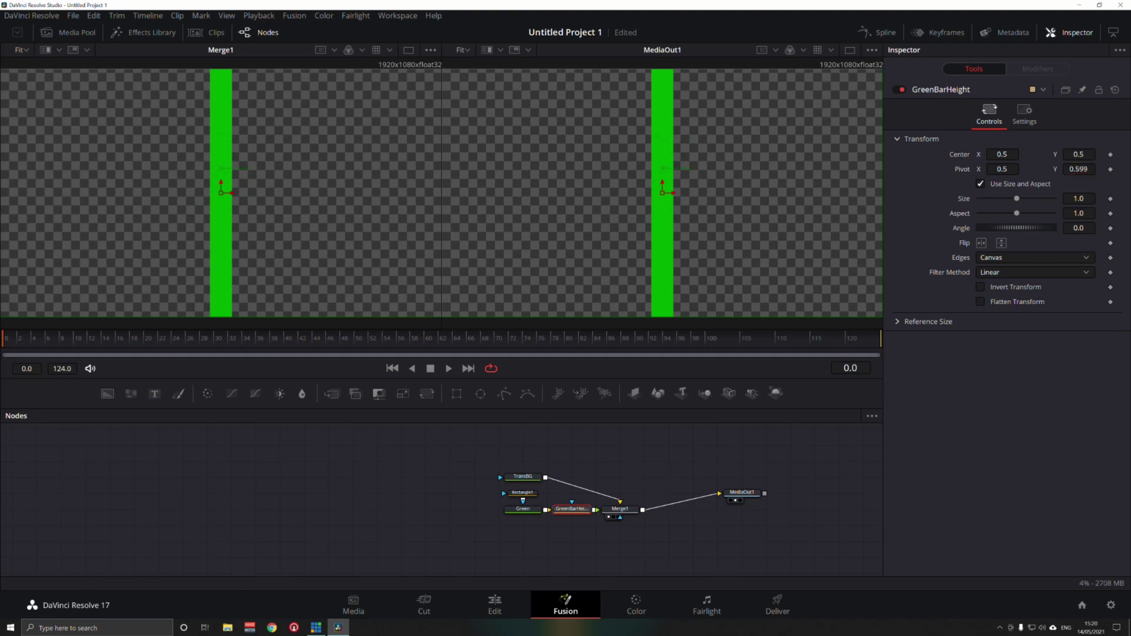
Step: Set the GreenBarHeight pivot Y to 0 and test scaling the bar to size 0.47, resetting the size to 1.0
click(1078, 170)
text(0)
click(1081, 199)
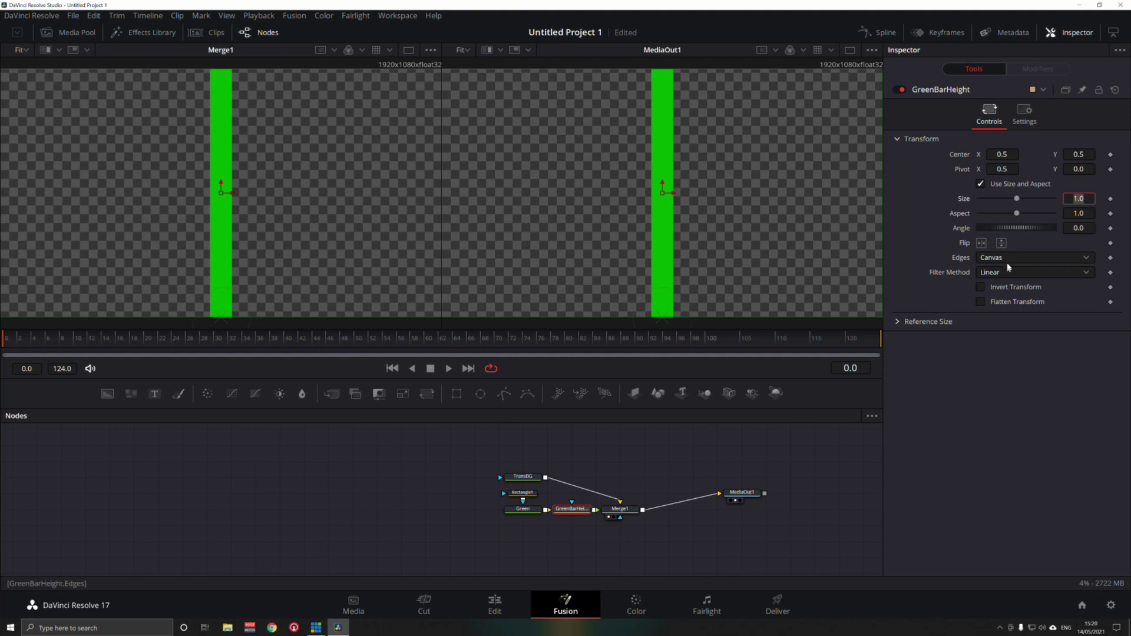
drag(1017, 199, 997, 212)
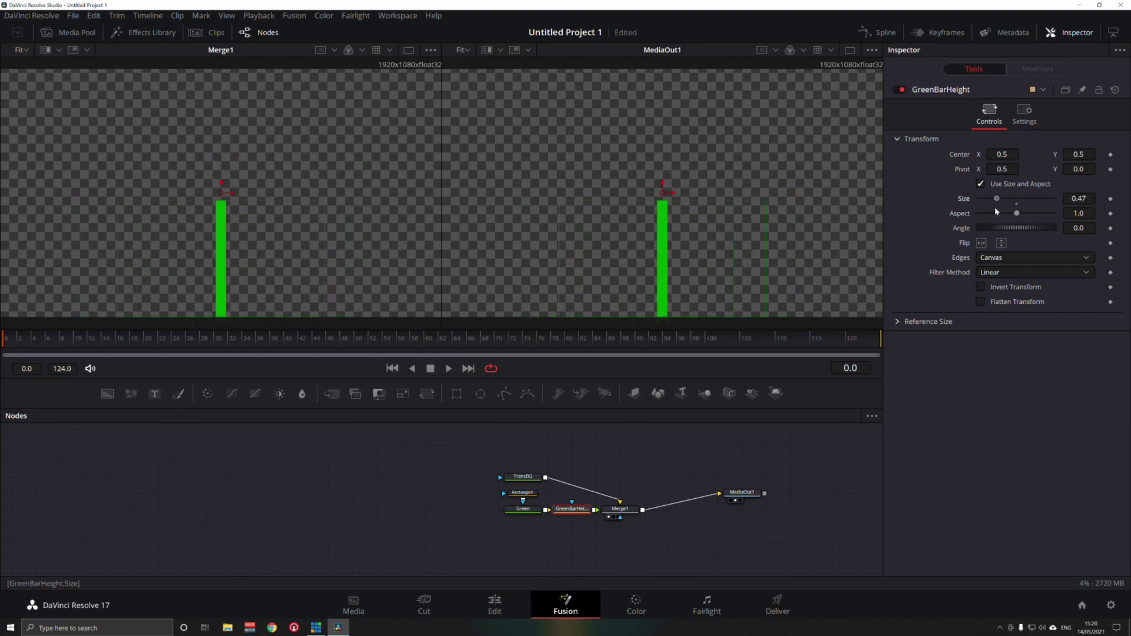
click(1017, 205)
Step: Give GreenBarHeight separate X and Y sizes with Y Size 0.5, and pin its controls in the Inspector
click(981, 185)
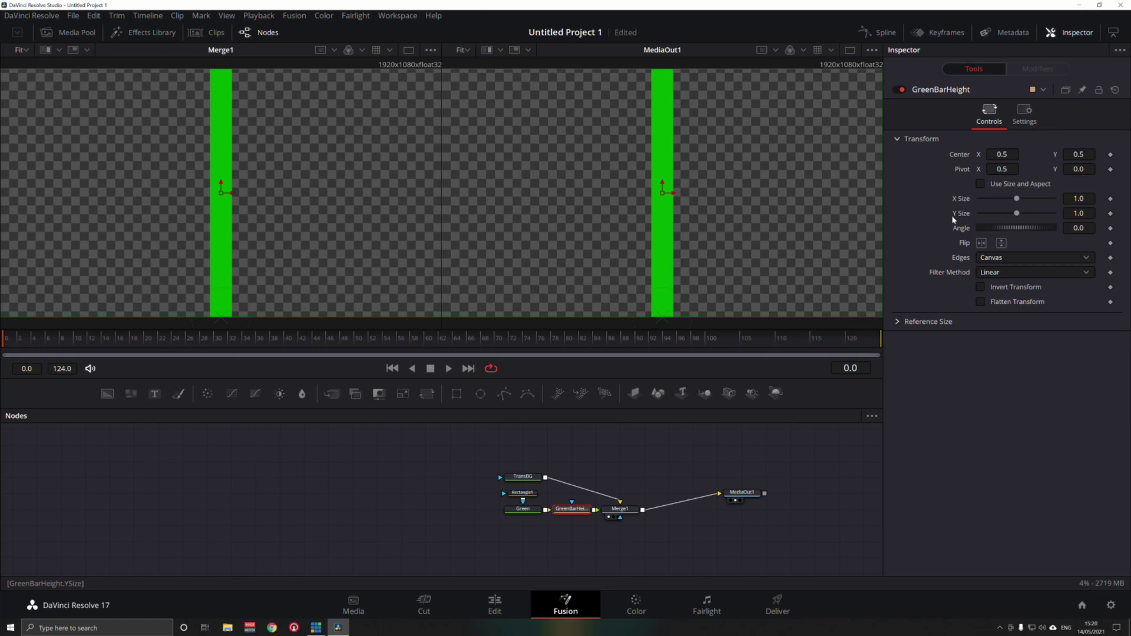
mouse_move(1017, 213)
mouse_down()
mouse_move(1038, 216)
mouse_move(997, 214)
mouse_up()
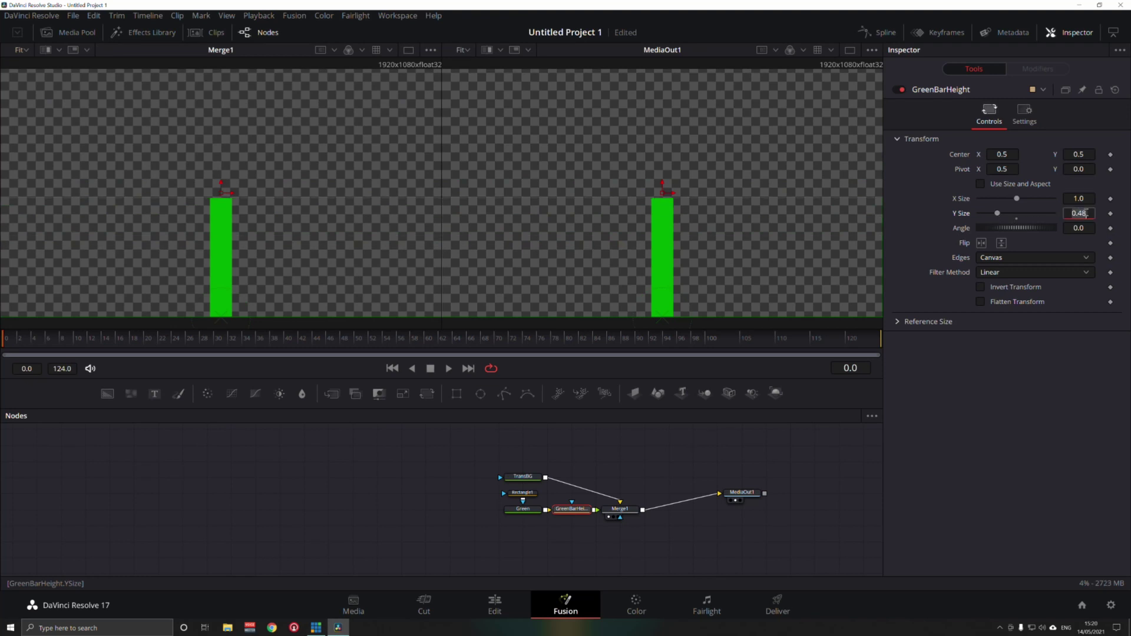
text(.5)
key(Tab)
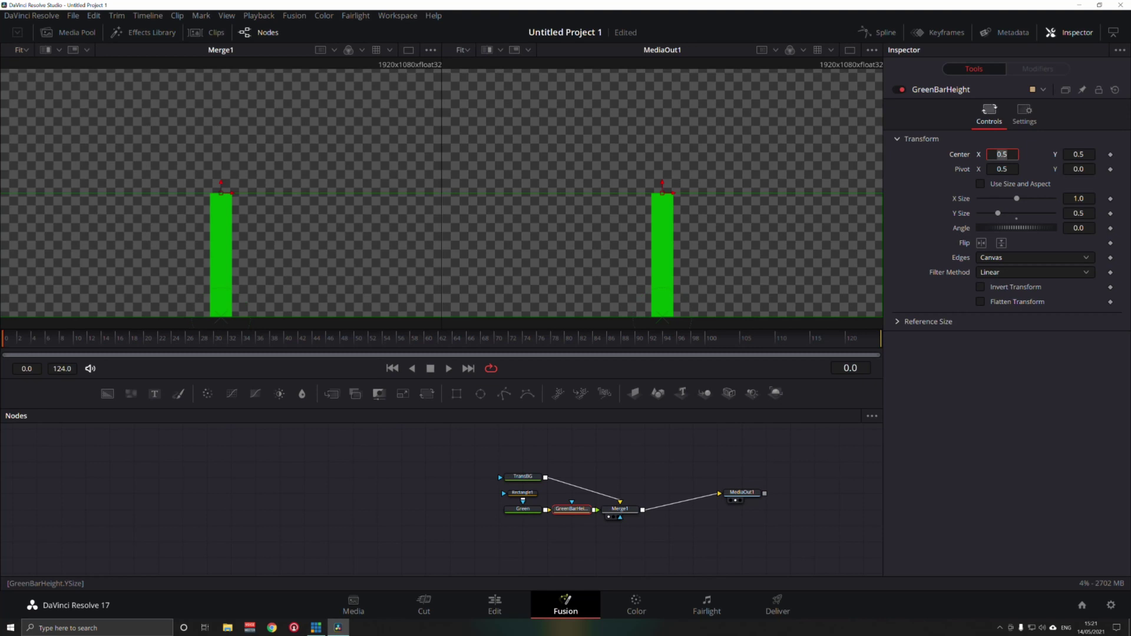
click(1083, 90)
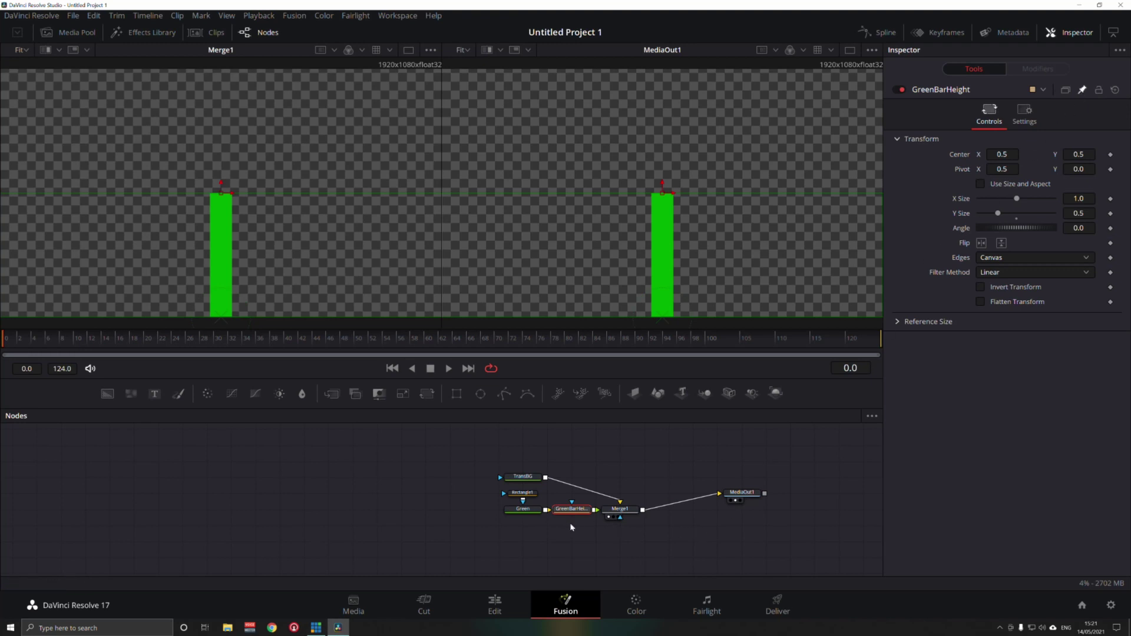
Step: Add a Text node merged after GreenBarHeight and rename the text node GreenVotes
click(156, 395)
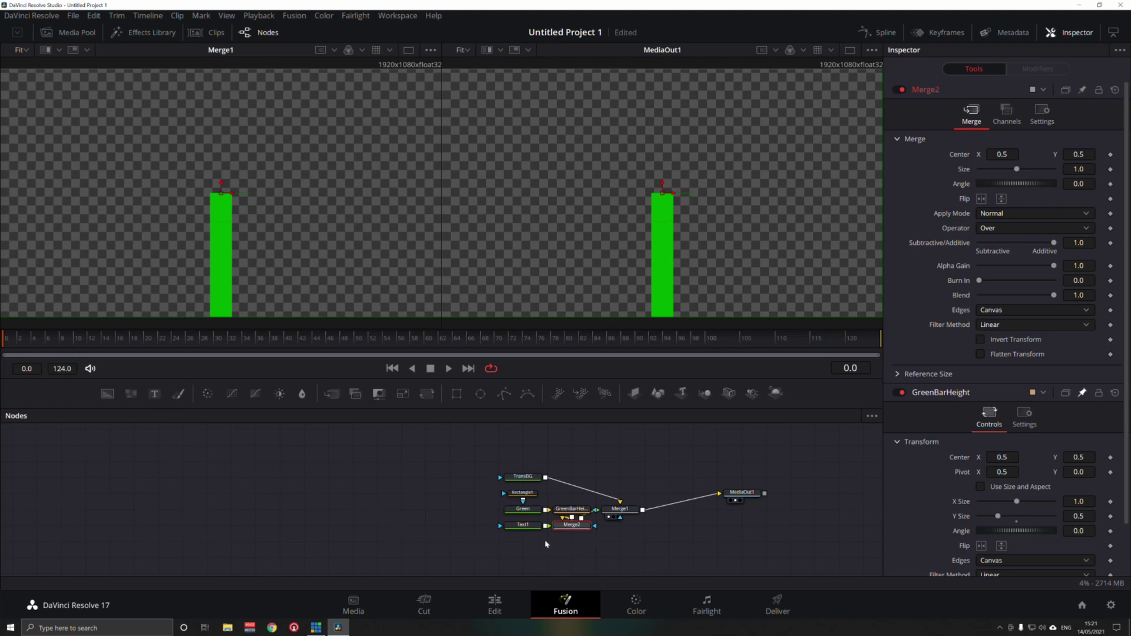
click(529, 527)
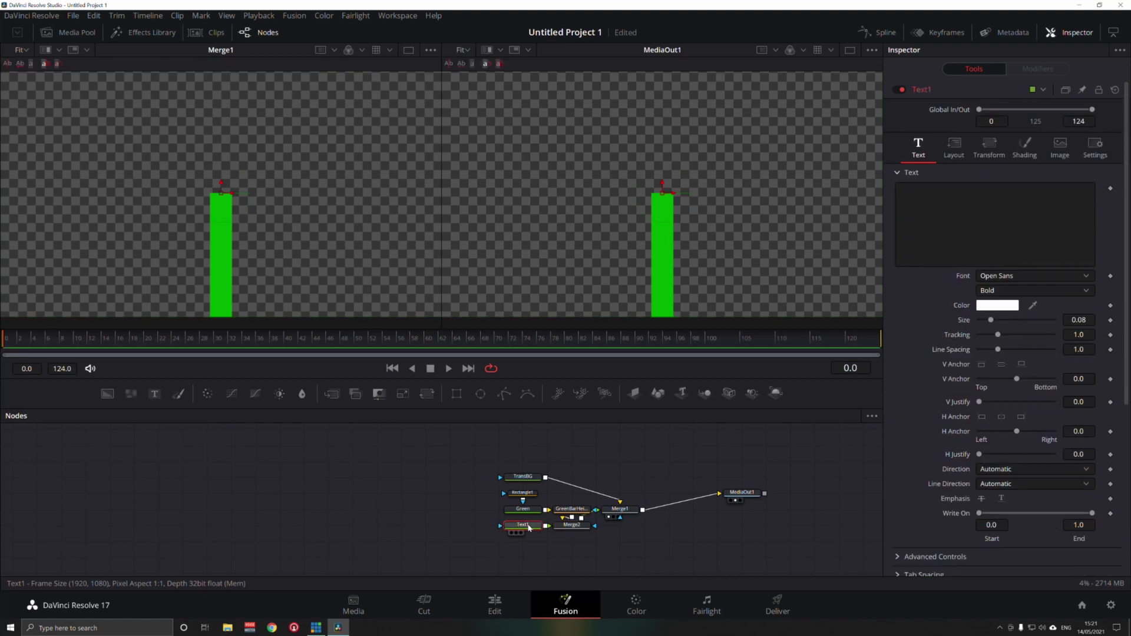
key(F2)
text(Gr)
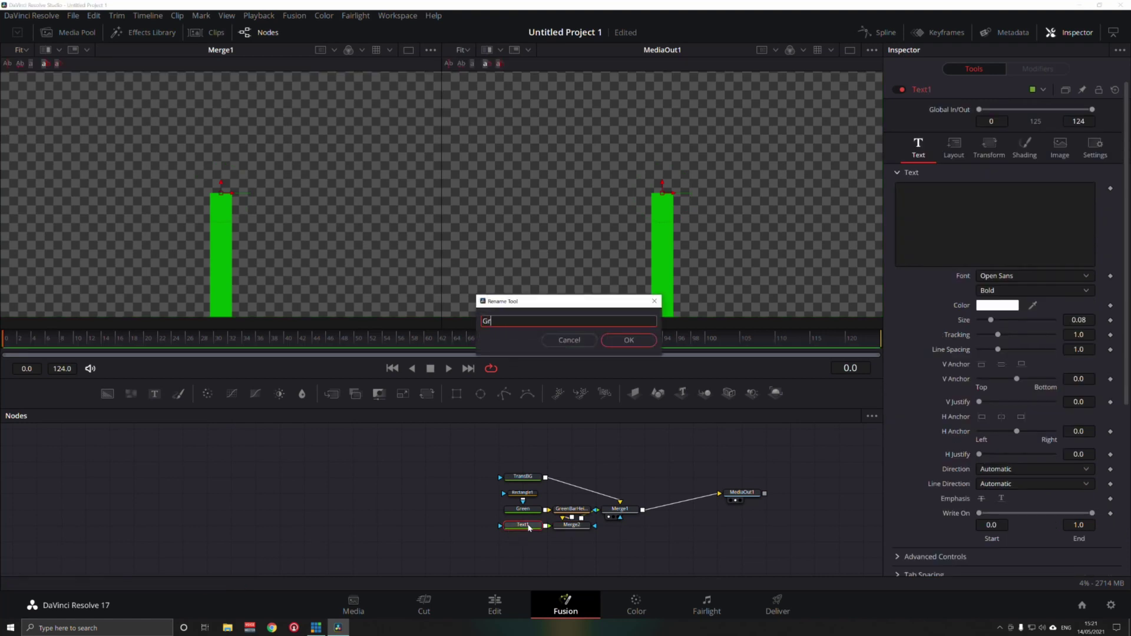
text(eenVotes)
key(Return)
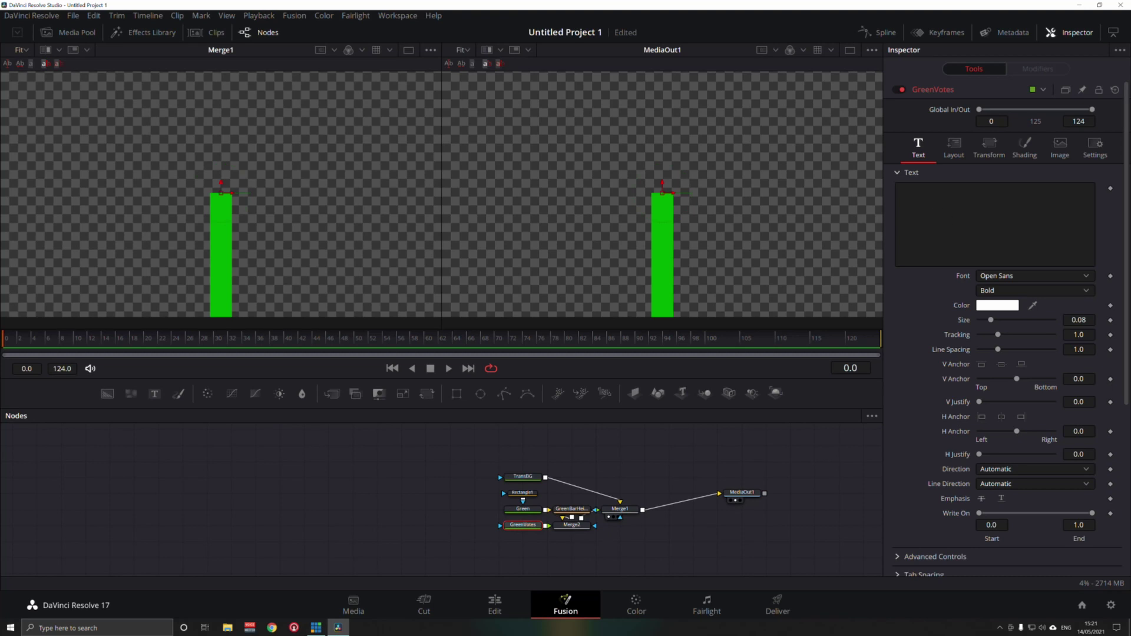
Step: Add an expression to the GreenVotes text that reads GreenBarHeight.YSize
right_click(924, 212)
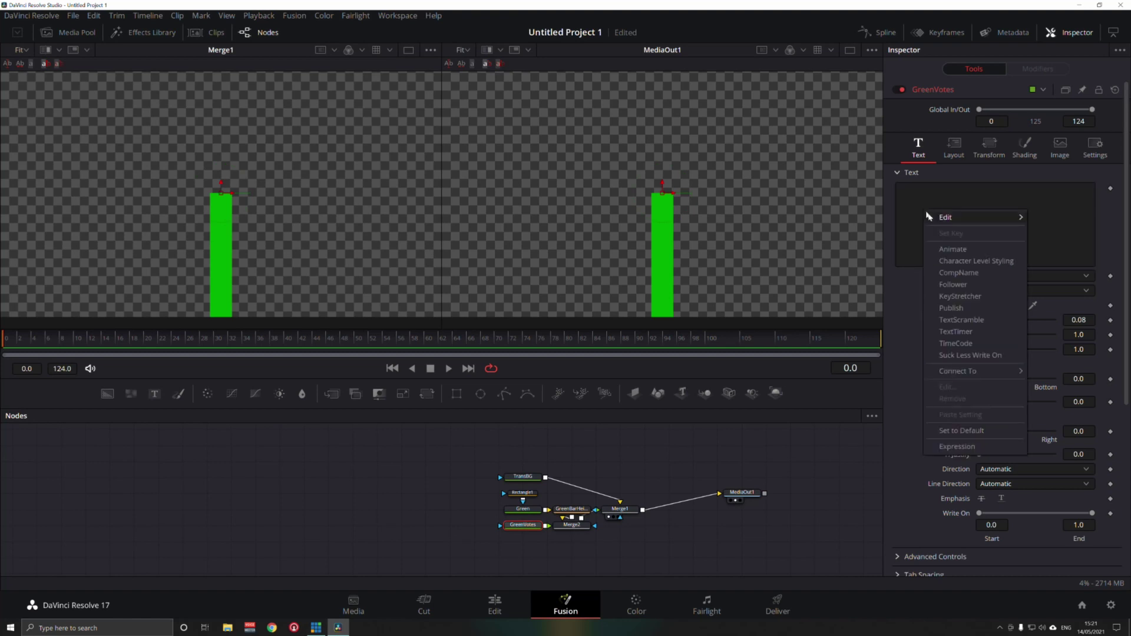
click(959, 448)
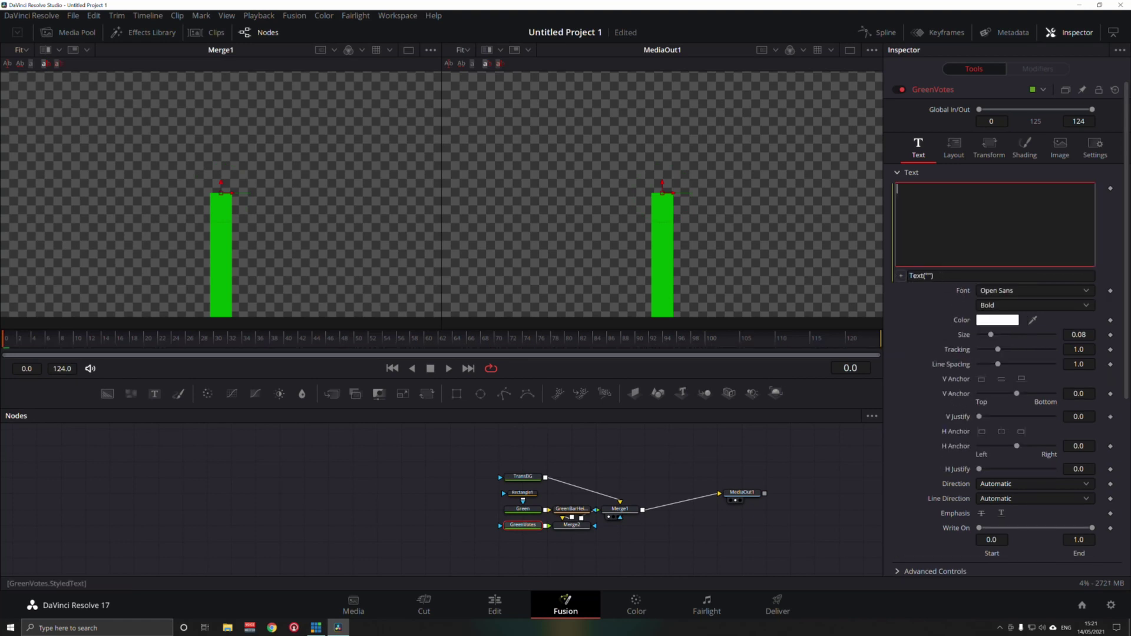
drag(935, 276, 898, 285)
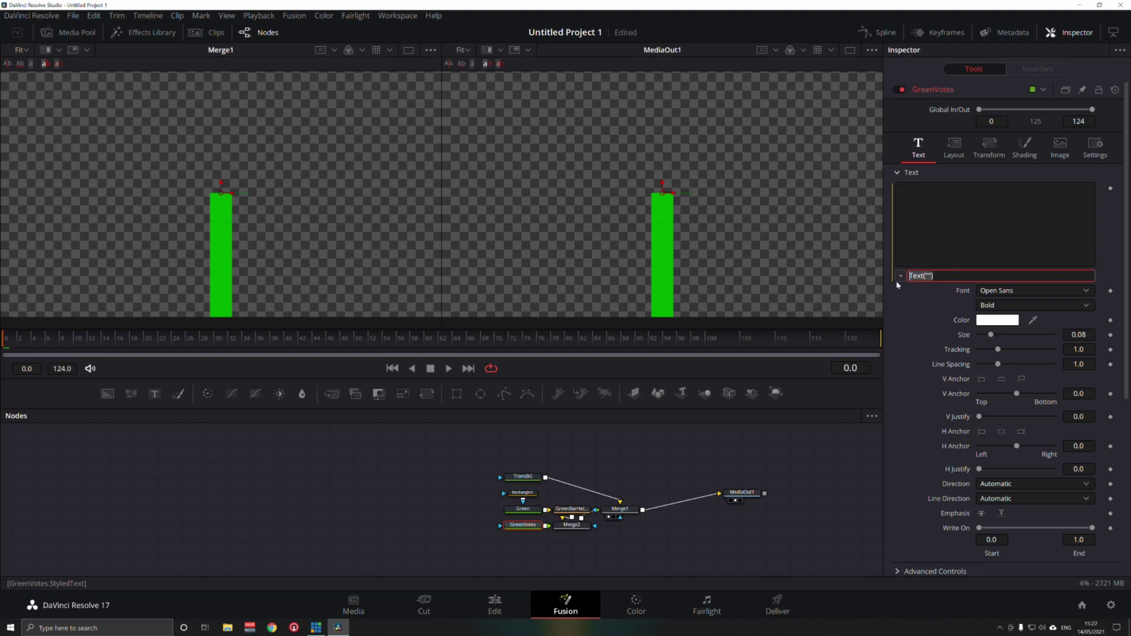
text(GreenBarHeight.YSize)
key(Return)
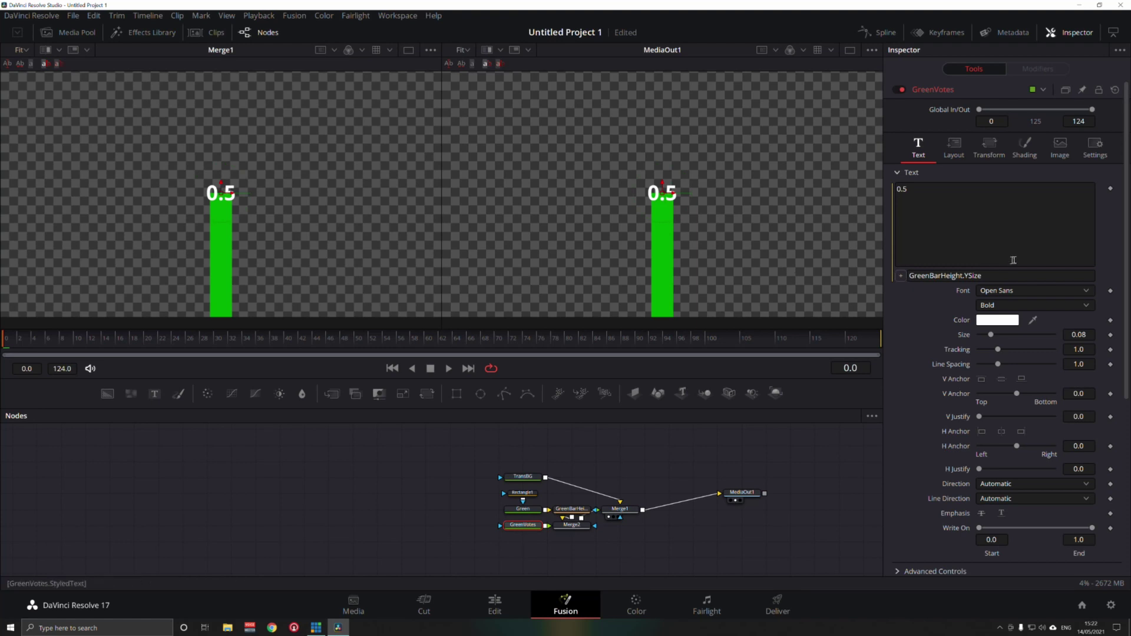
Step: Clear the GreenVotes text expression and link it again to GreenBarHeight's Y Size with the expression pick whip
click(996, 276)
drag(995, 276, 907, 277)
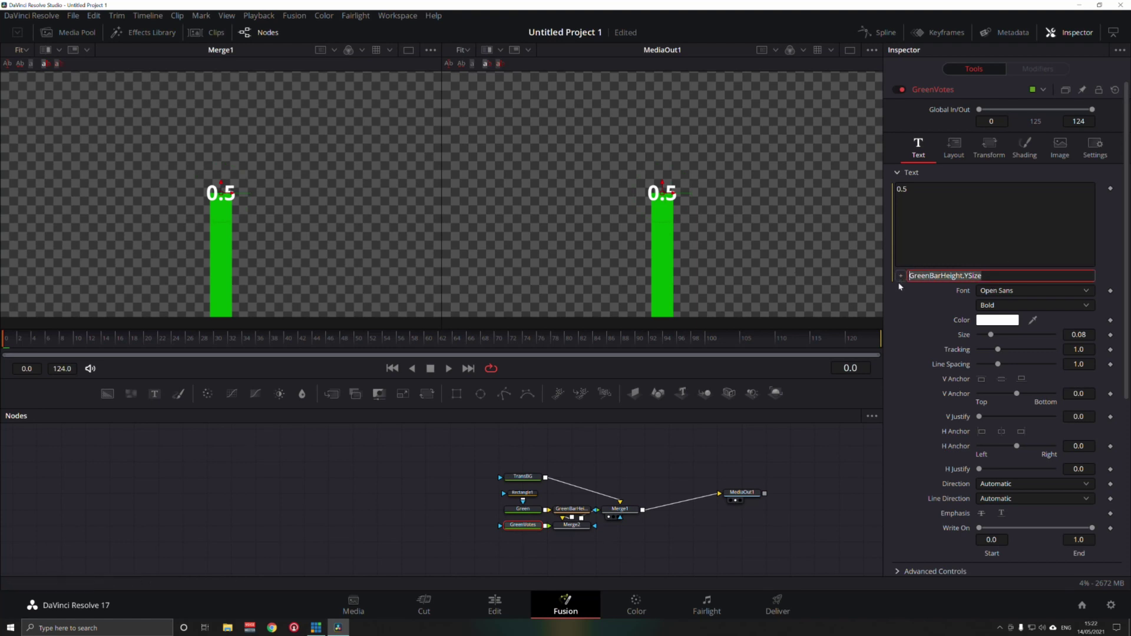
key(BackSpace)
key(Return)
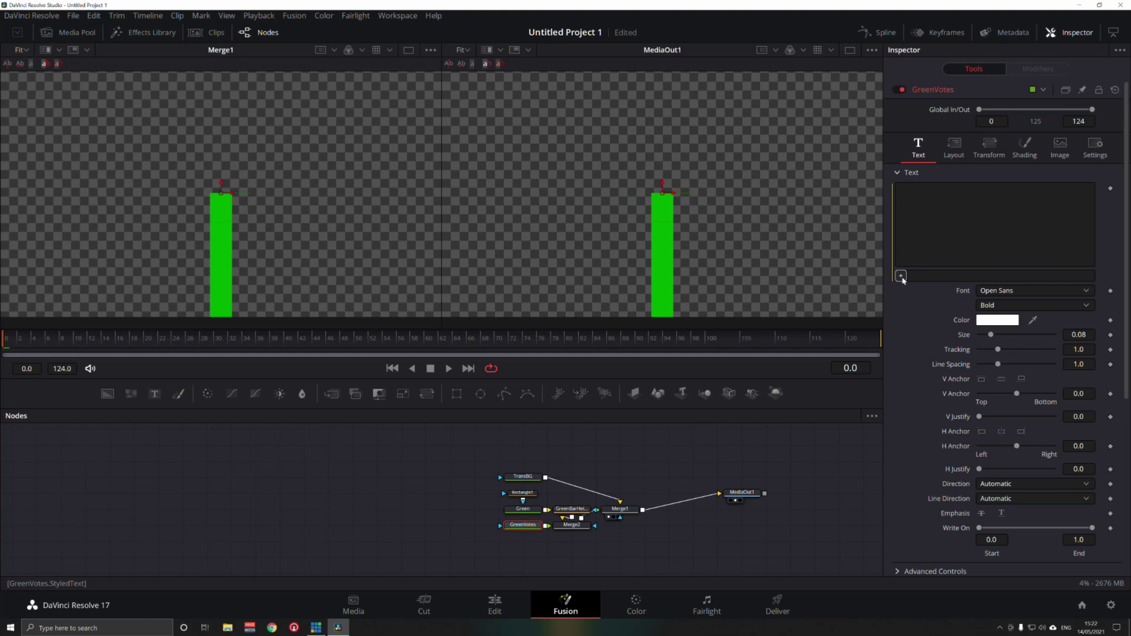
drag(903, 280, 961, 461)
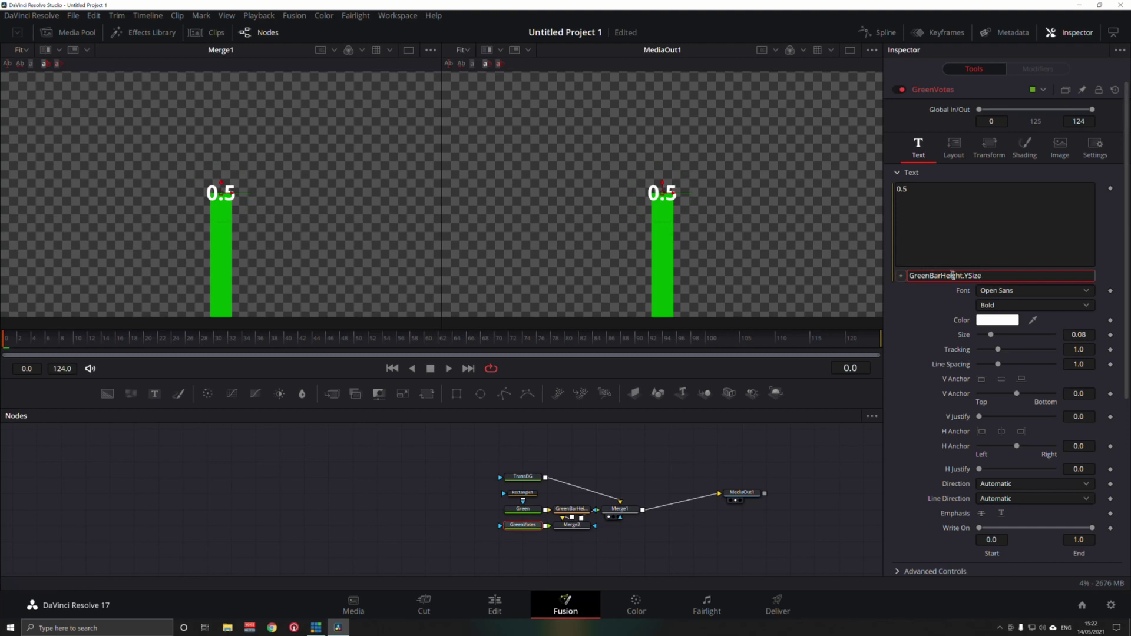
Step: Set the GreenVotes text font to Roboto and its size to 0.03
click(1084, 291)
scroll(1018, 460, down, 5)
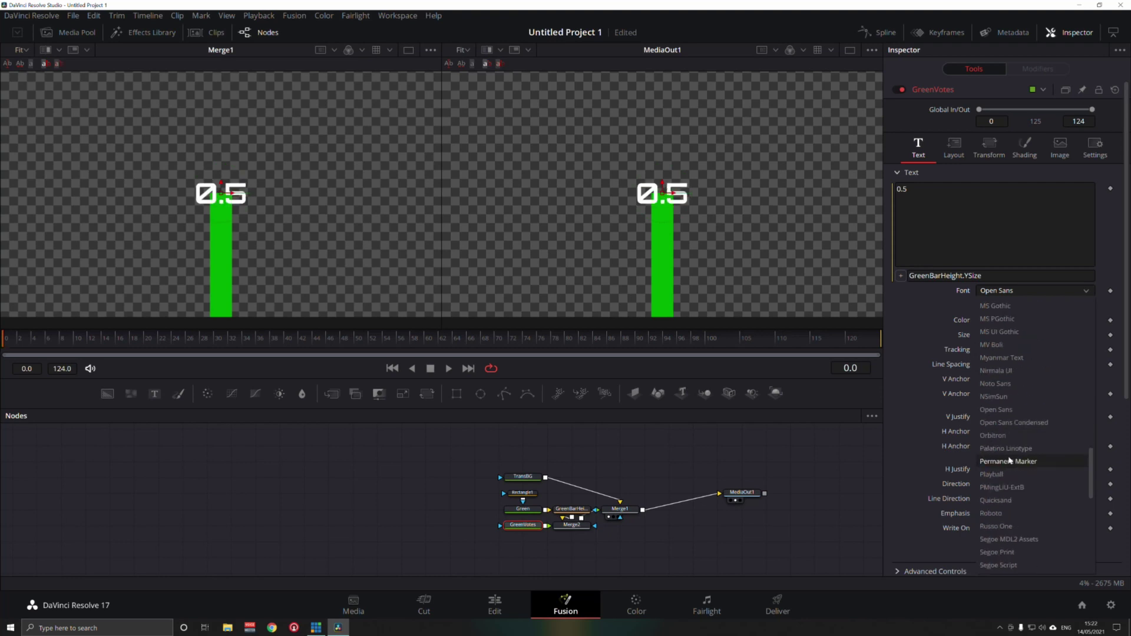
click(1018, 461)
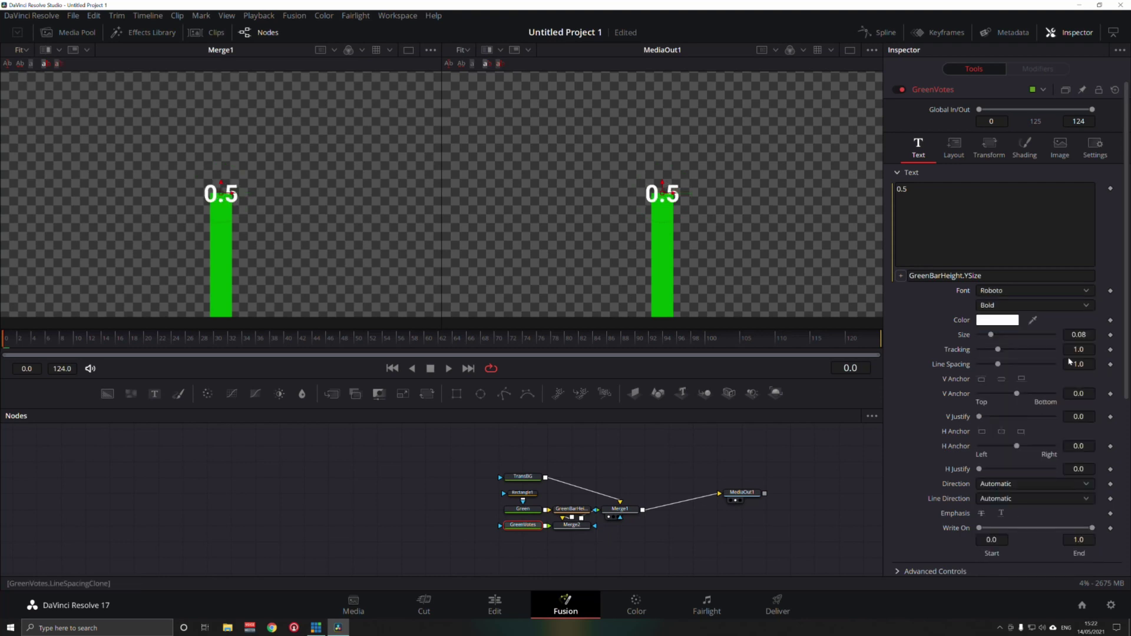
click(1086, 335)
key(BackSpace)
key(BackSpace)
key(BackSpace)
key(BackSpace)
text(0.03)
key(Tab)
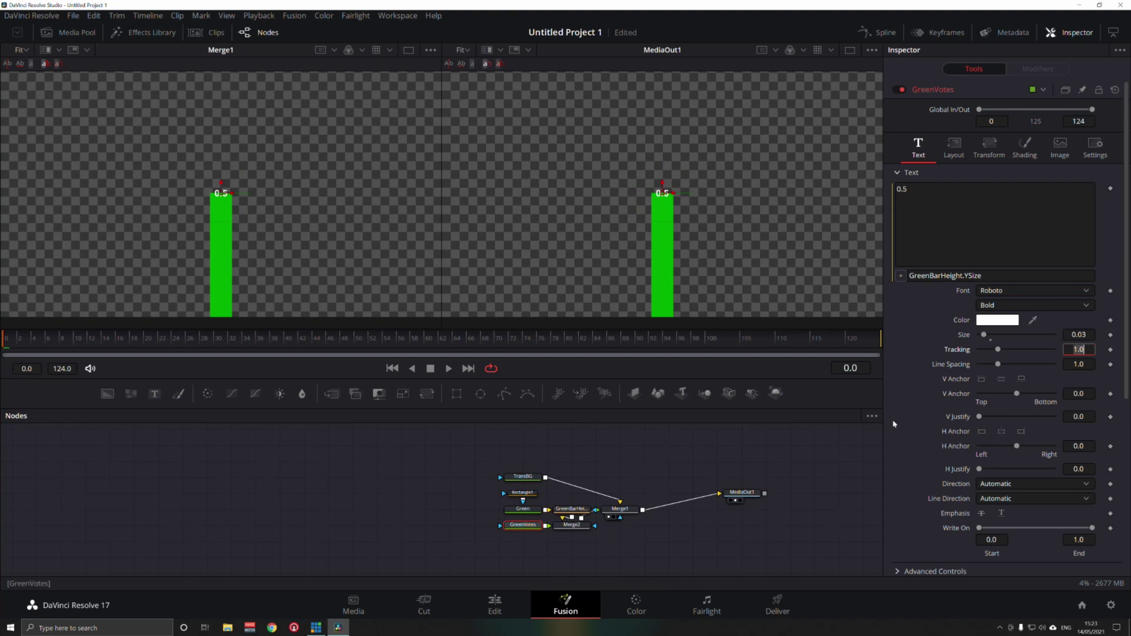
Step: Multiply the GreenVotes text expression by 100000, giving GreenBarHeight.YSize*100000
click(988, 276)
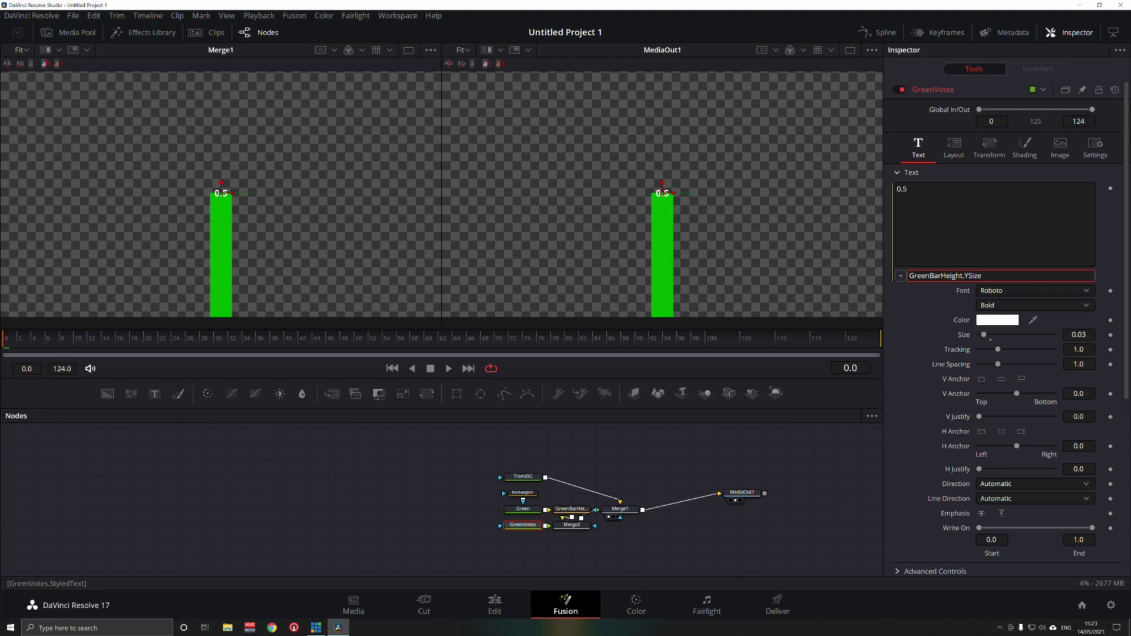
text(100000)
key(Return)
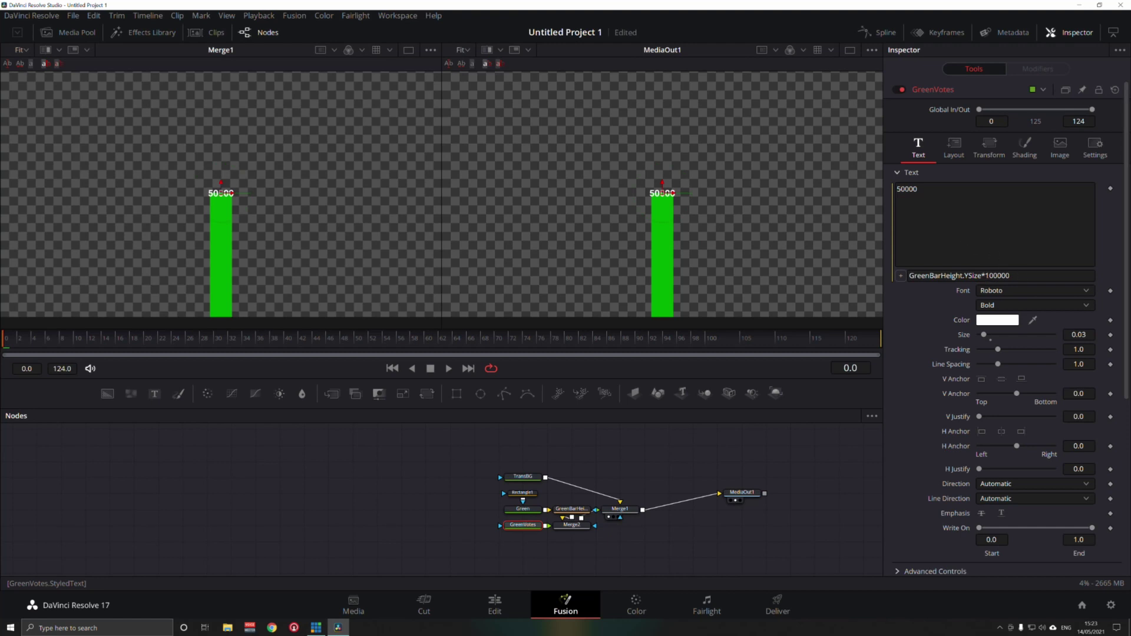
Step: Extend the text expression with .. "\nvotes" to put the word on a second line, and test it with the bar's Y Size at 0.34
click(1022, 276)
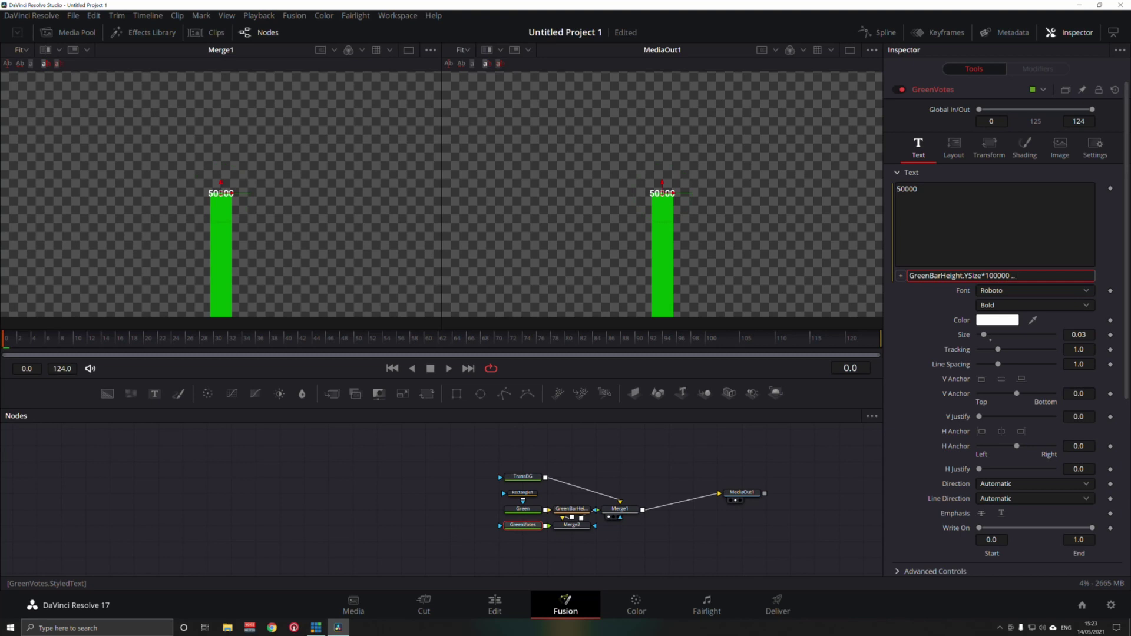
text("votes")
key(Return)
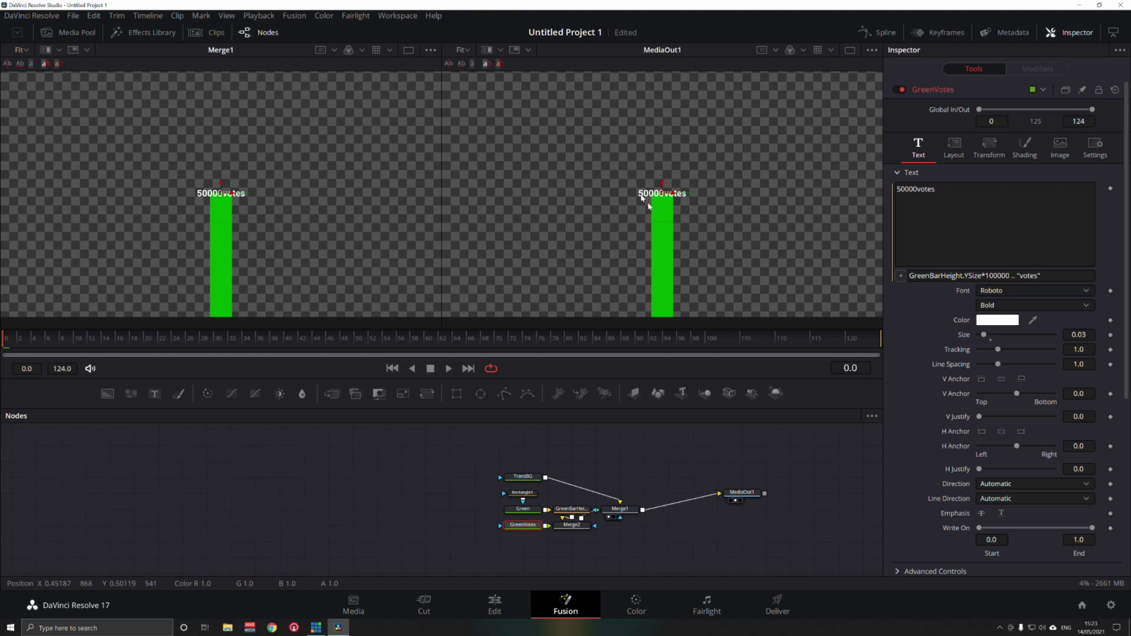
click(1019, 276)
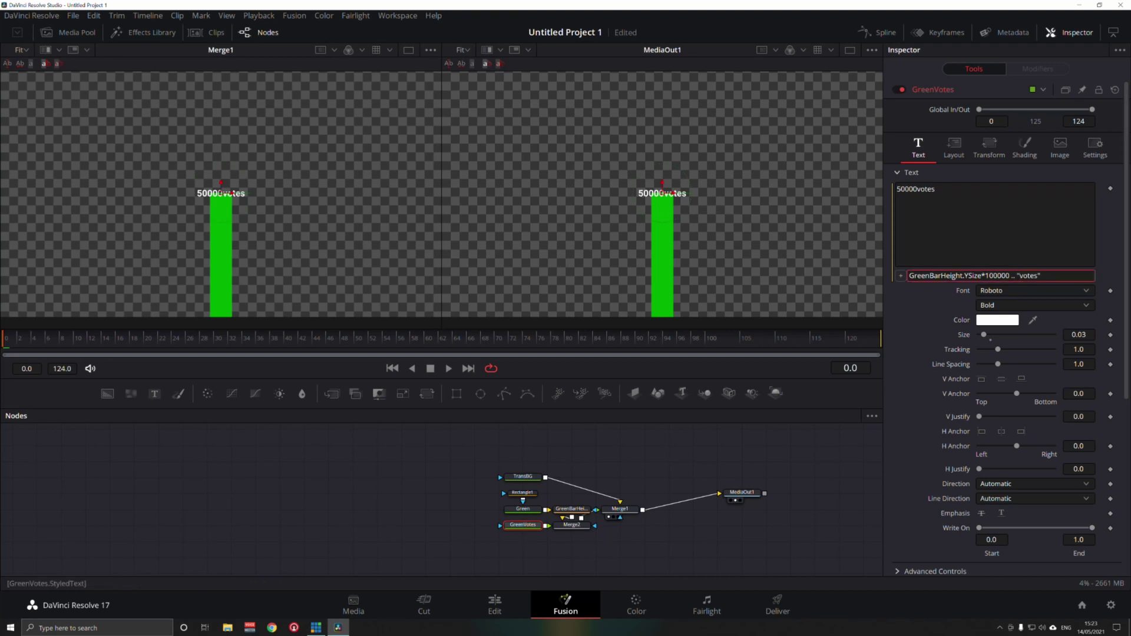
text(\n)
key(Return)
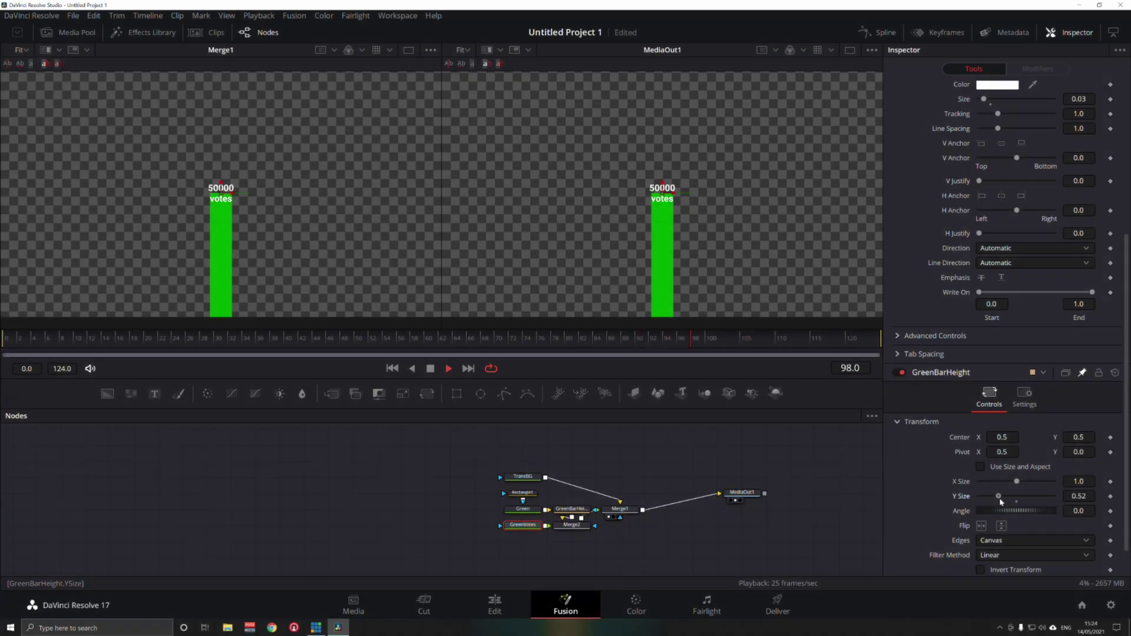
mouse_move(994, 501)
mouse_down()
mouse_move(1009, 507)
mouse_move(992, 504)
mouse_up()
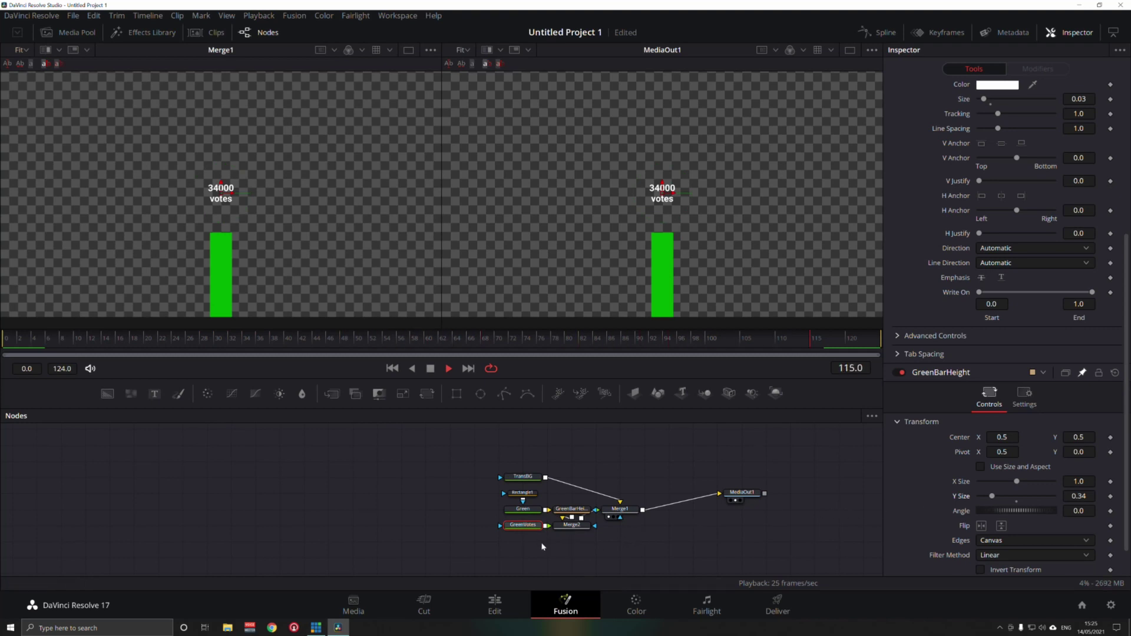
Step: Insert a Transform node between GreenVotes and Merge2 and enable an expression on its Center
click(428, 400)
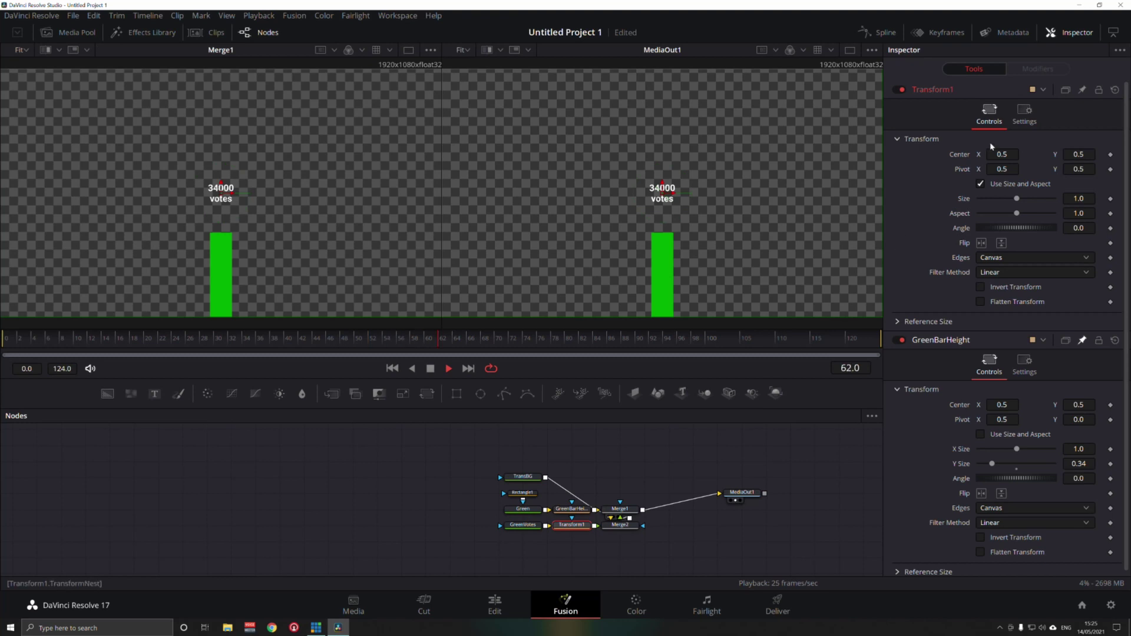
right_click(958, 156)
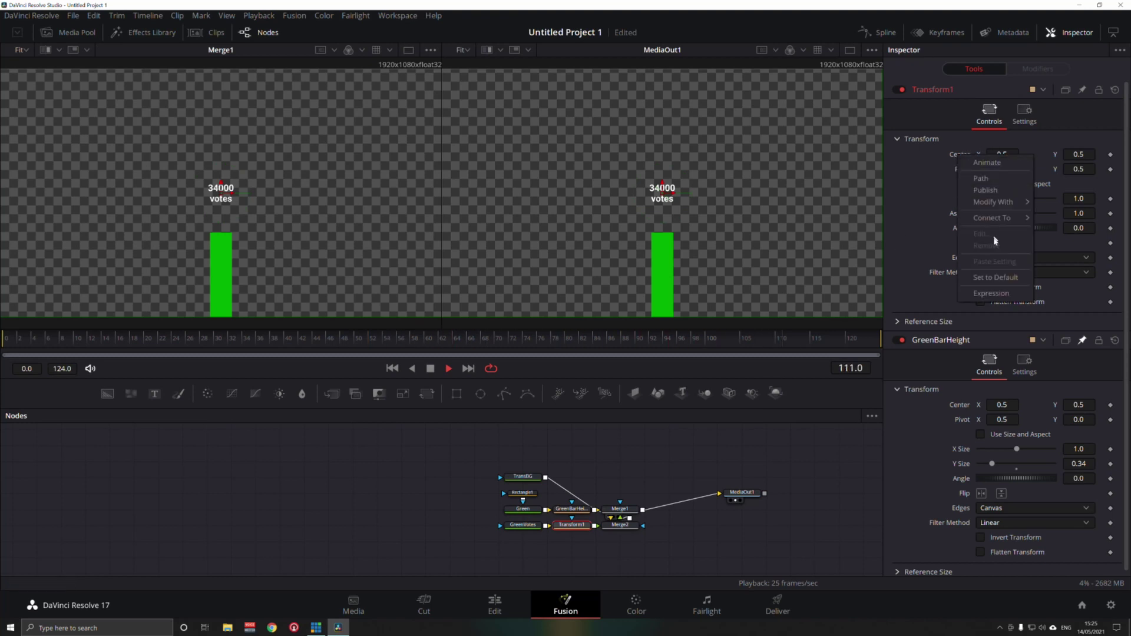
click(991, 294)
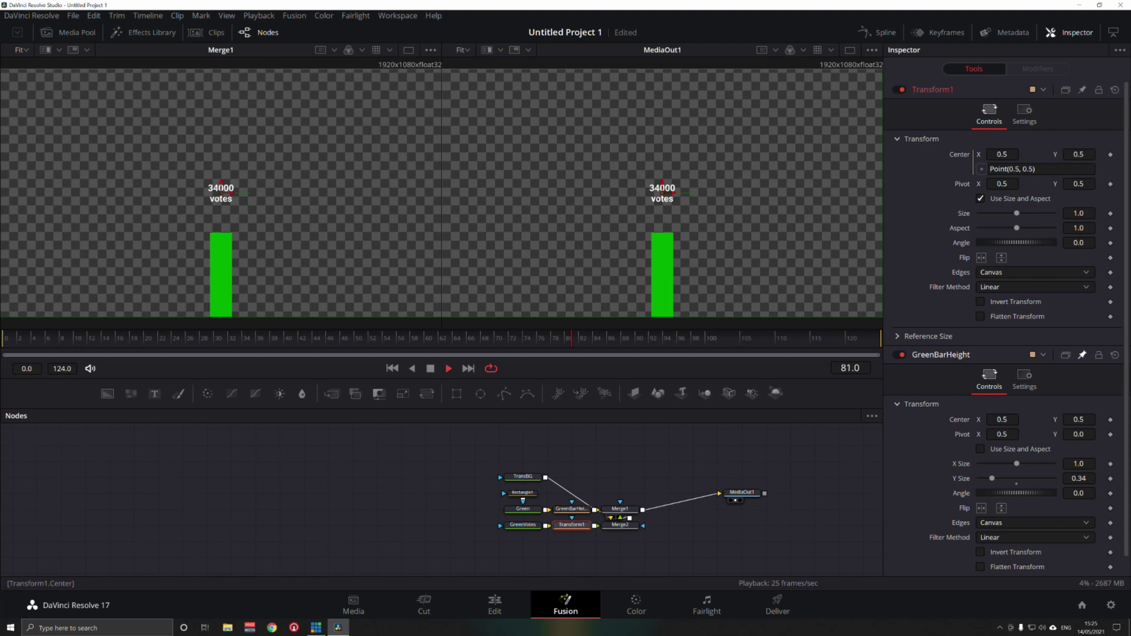
Step: Set the Center expression to Point(0.5, GreenBarHeight.YSize) and test it by raising the bar's Y Size to 0.63
click(1026, 169)
click(982, 169)
drag(982, 170, 961, 480)
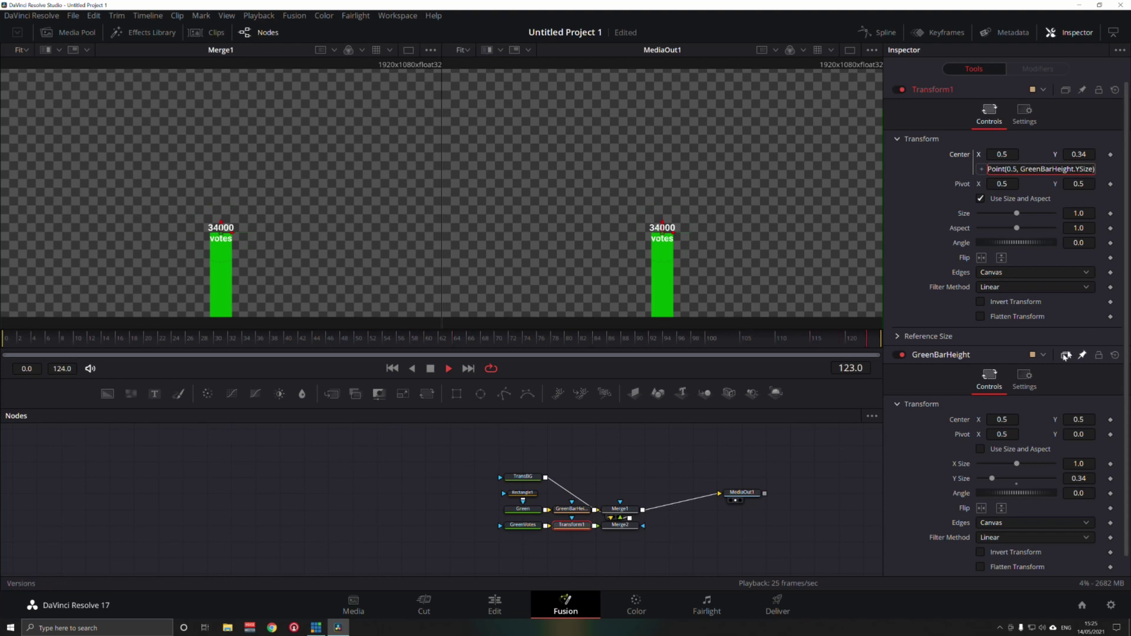
mouse_move(992, 480)
mouse_down()
mouse_move(1013, 480)
mouse_move(985, 480)
mouse_move(1014, 487)
mouse_move(1003, 487)
mouse_up()
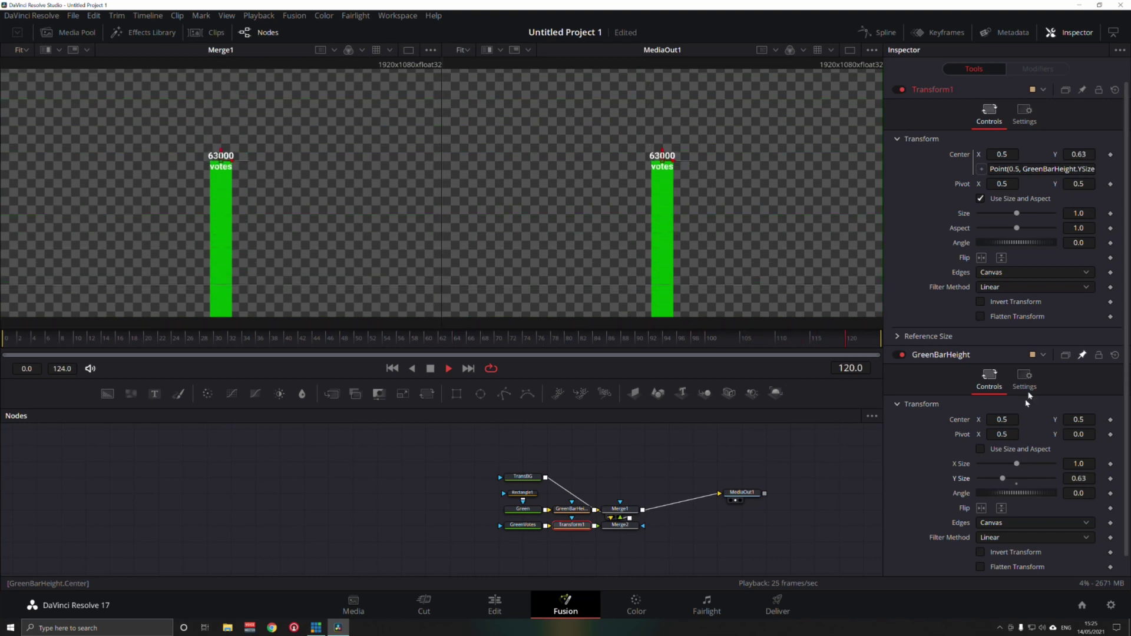
Step: Offset the label above the bar by adding +0.06 to the Y term of Transform1's Center expression
click(1088, 169)
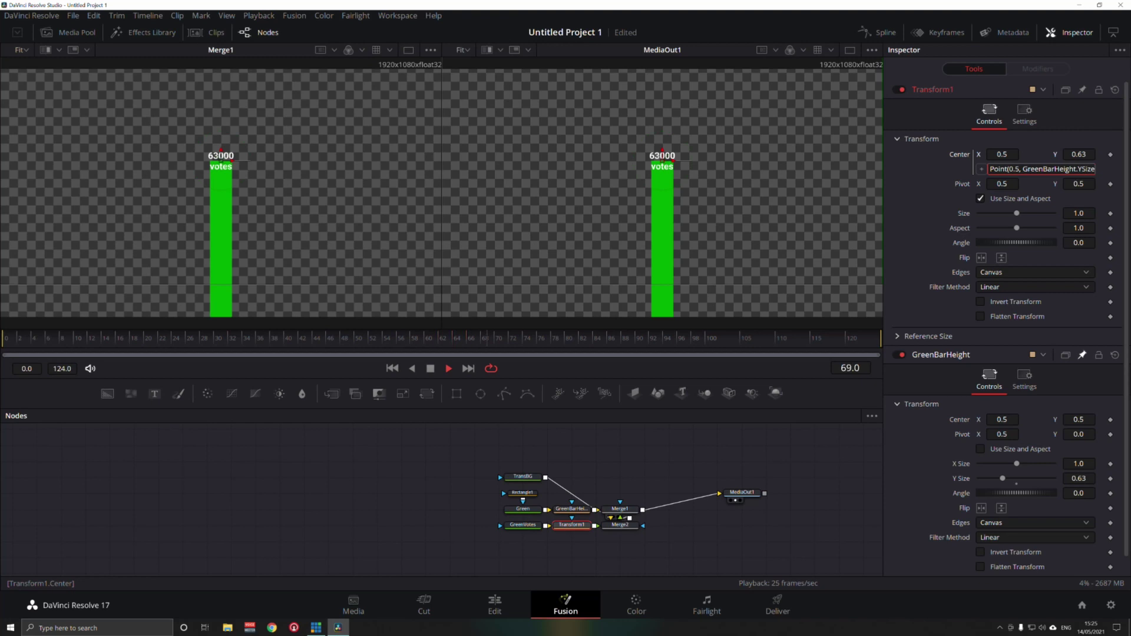
text())
text(+0.06)
key(Tab)
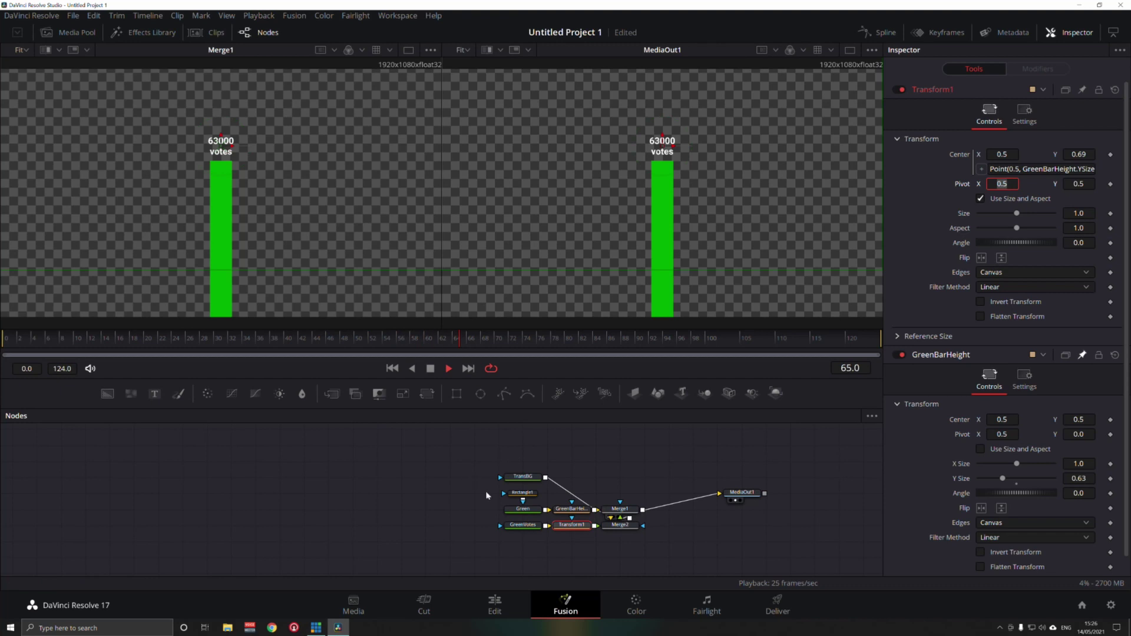
Step: Set the GreenVotes text color to the bar's saved custom green, #00aa00, and stop the playback
click(527, 525)
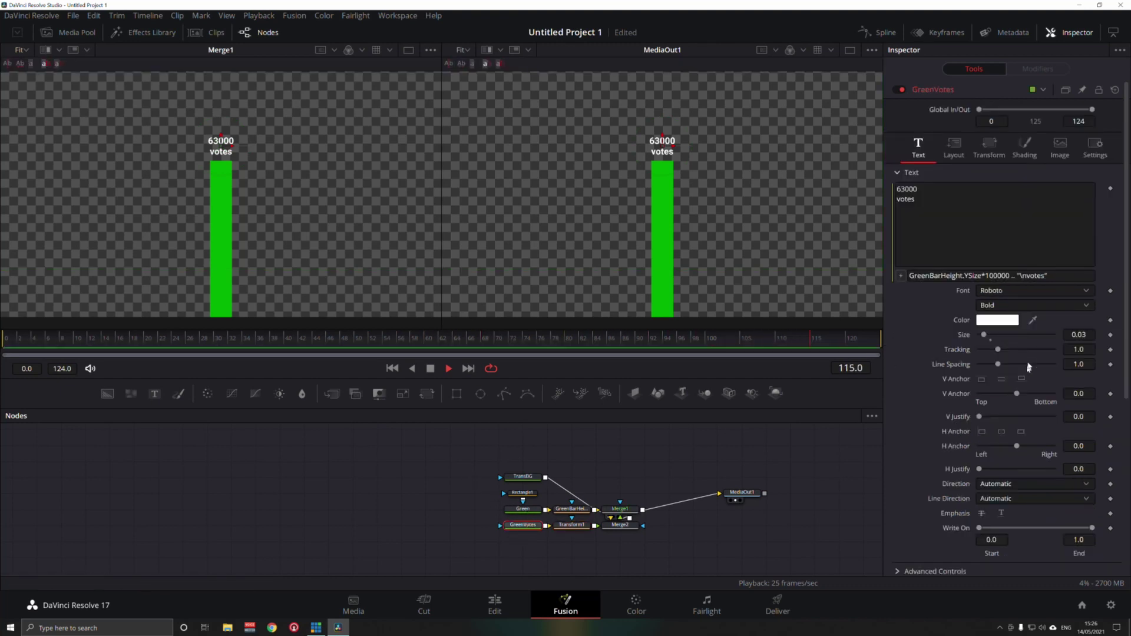
click(992, 324)
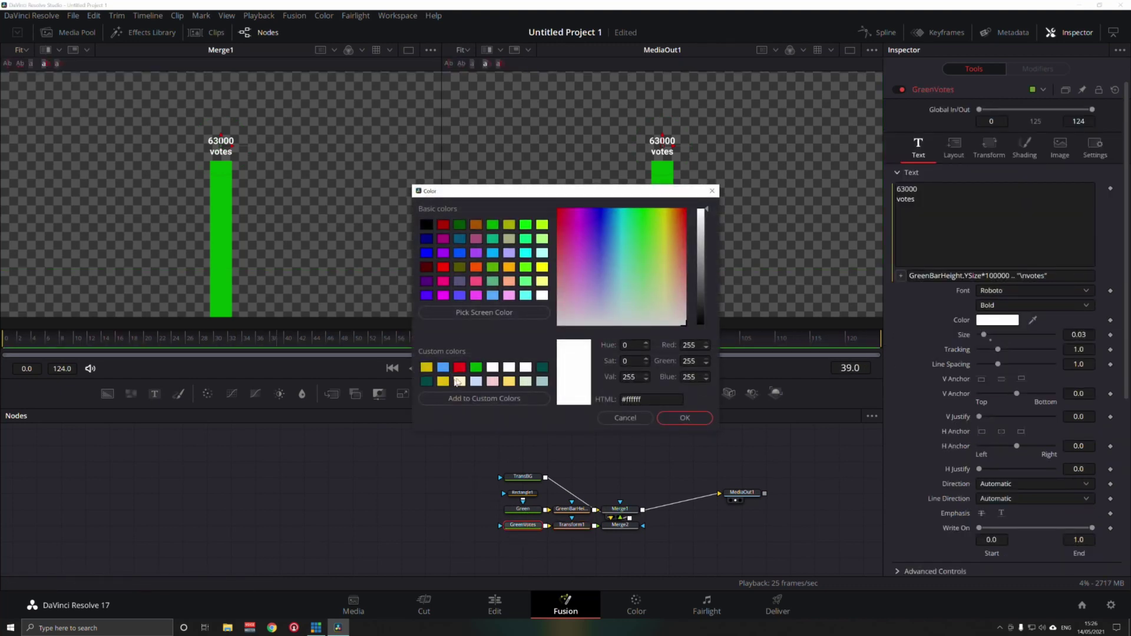
click(476, 367)
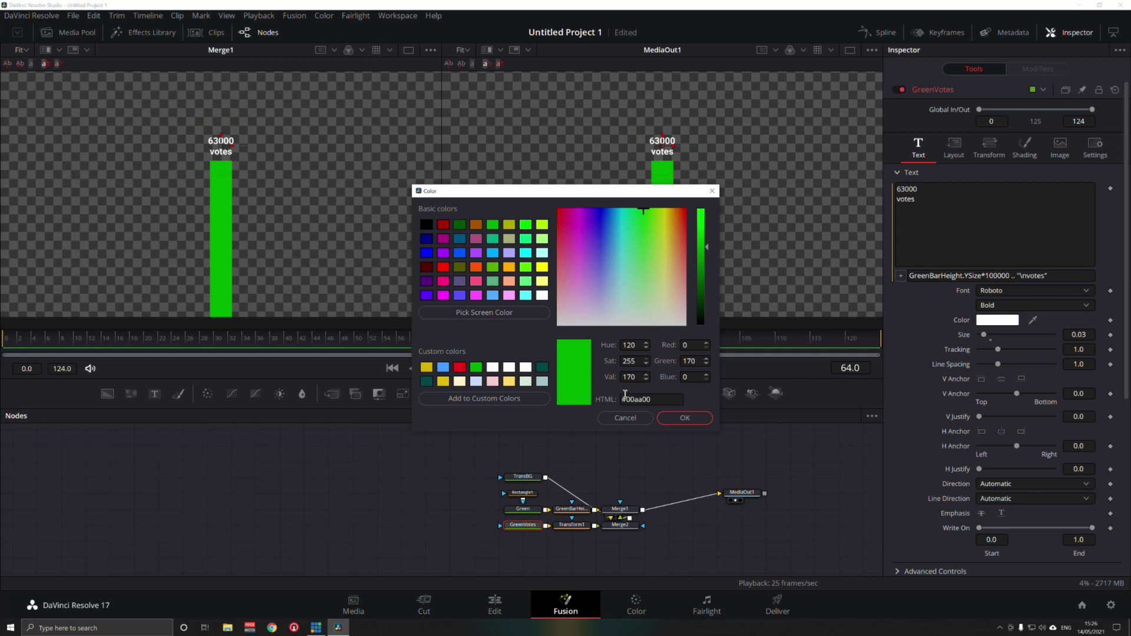
click(686, 422)
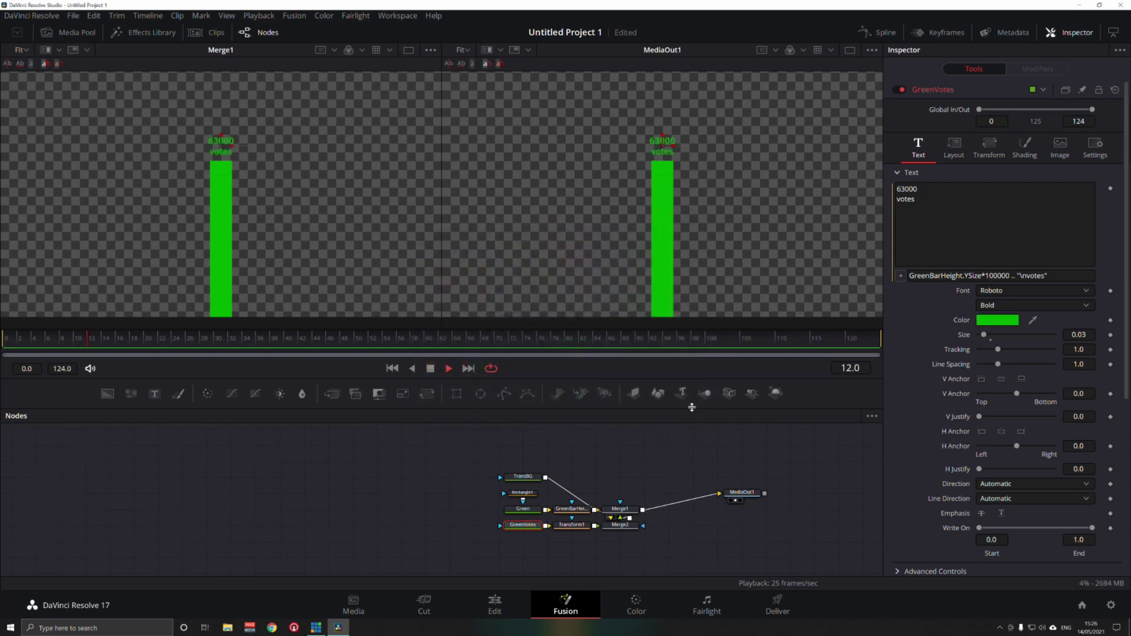
key(space)
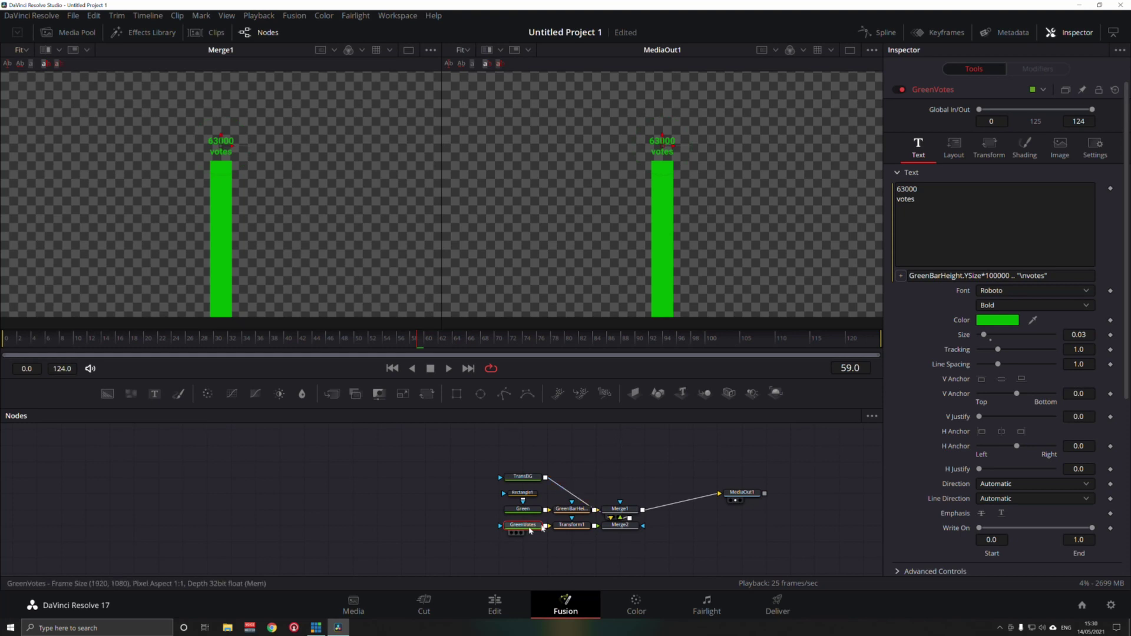
Step: Add a keyframe on GreenBarHeight's Y Size at frame 25
click(579, 512)
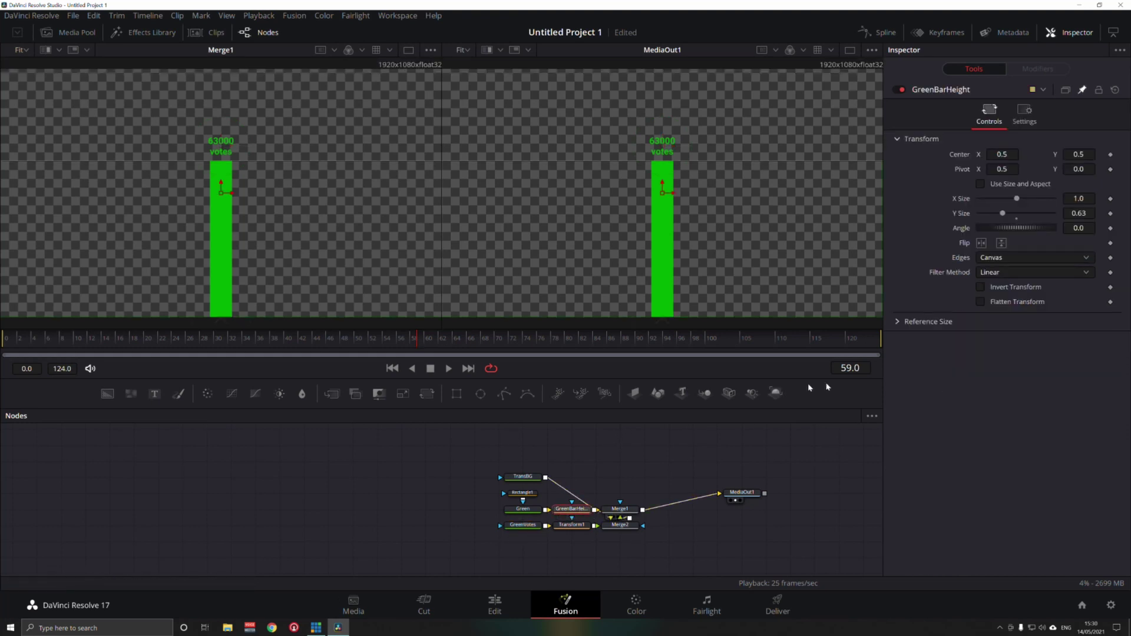
click(850, 369)
text(25)
key(Return)
click(1111, 214)
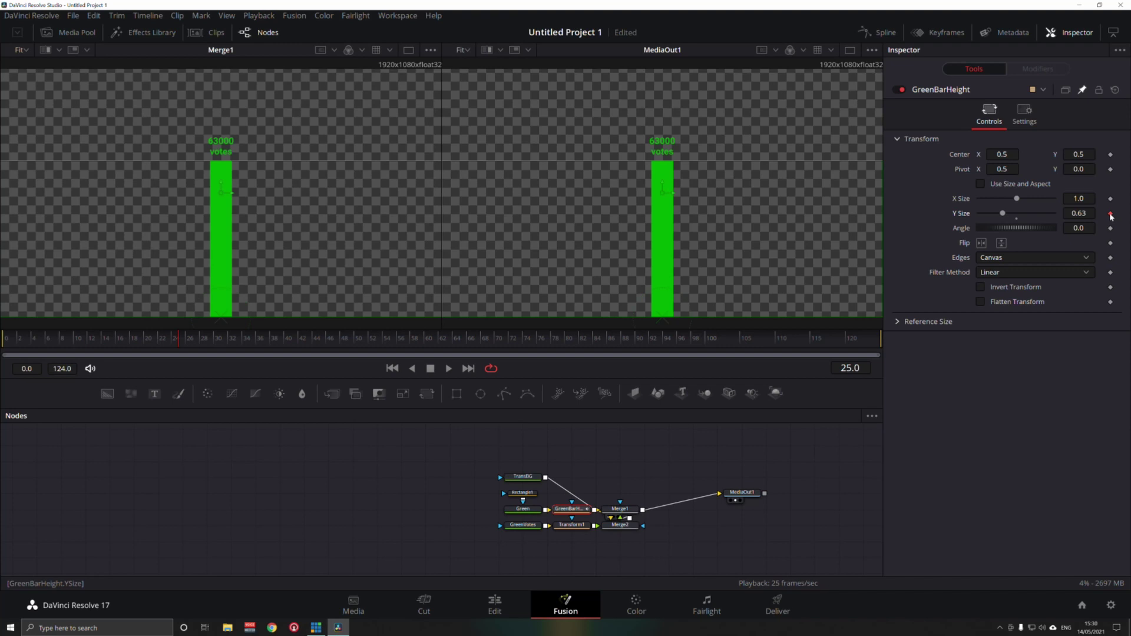
Step: Keyframe GreenBarHeight's Y Size at 0.42 on frame 75 and play the animation
click(851, 367)
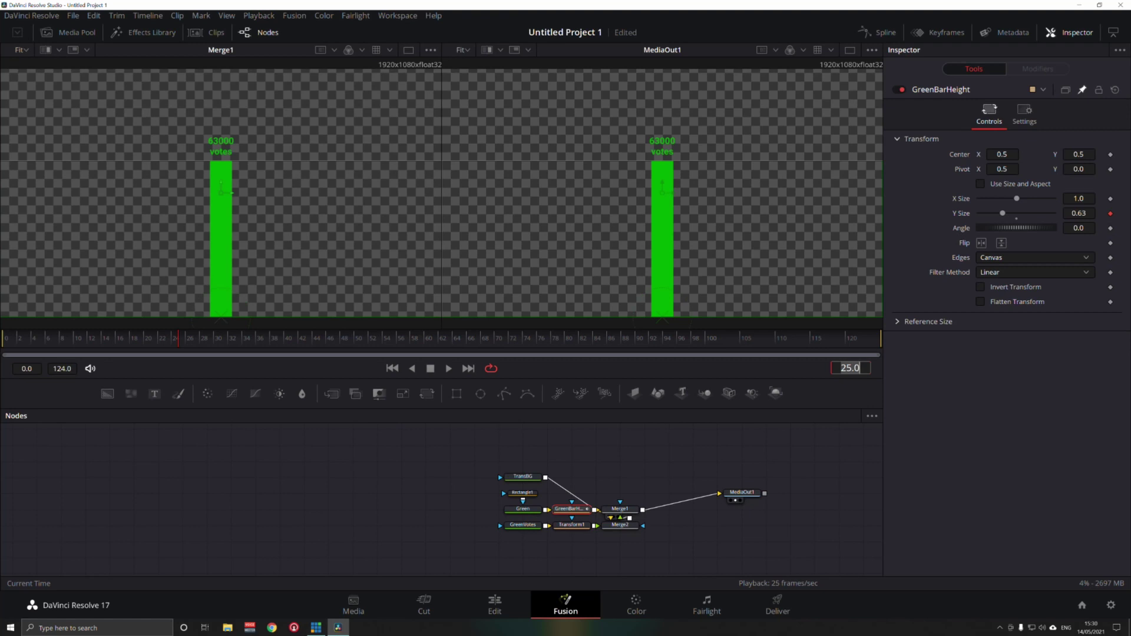
text(75)
key(Return)
drag(1002, 214, 996, 216)
click(448, 369)
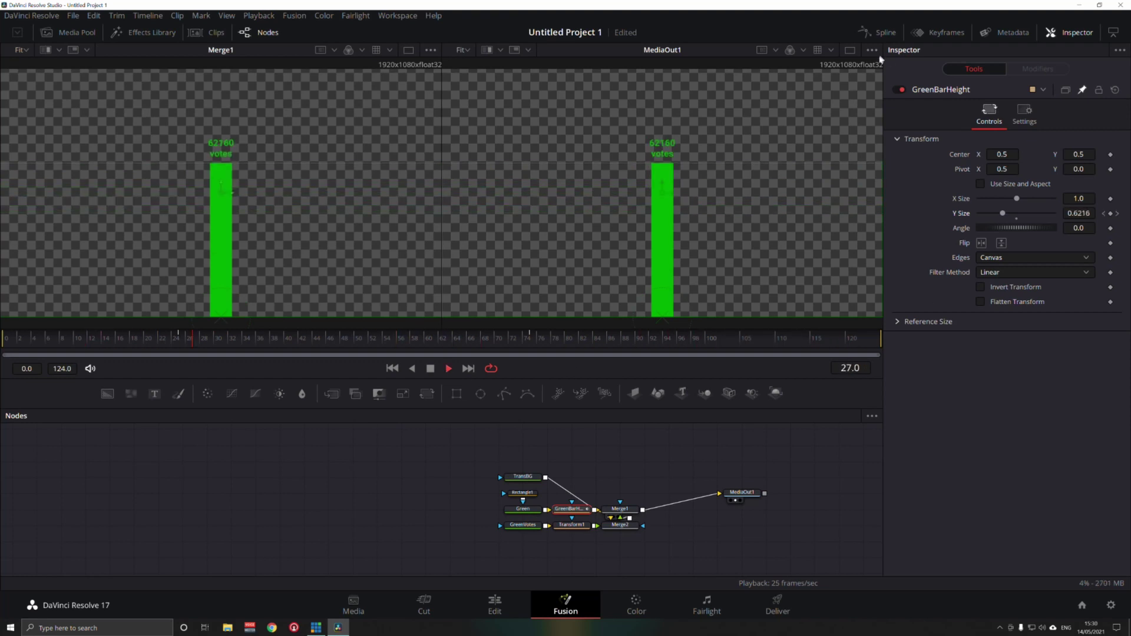
Step: Show GreenBarHeight's Y Size curve in the Spline editor, smooth both of its keyframes, and close the editor
click(882, 33)
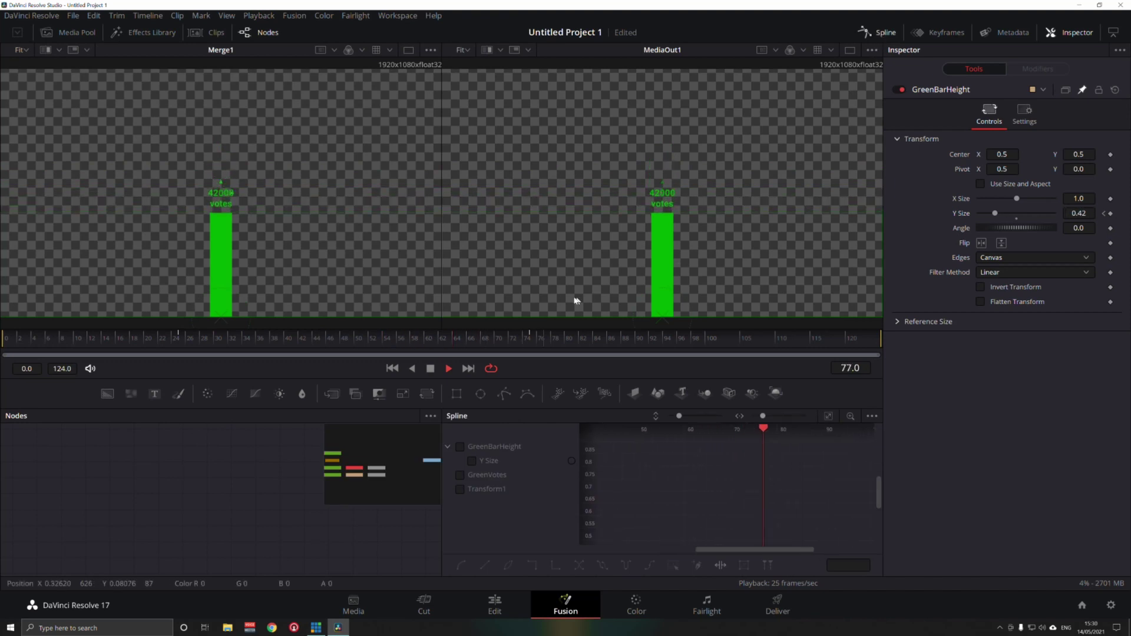
click(460, 446)
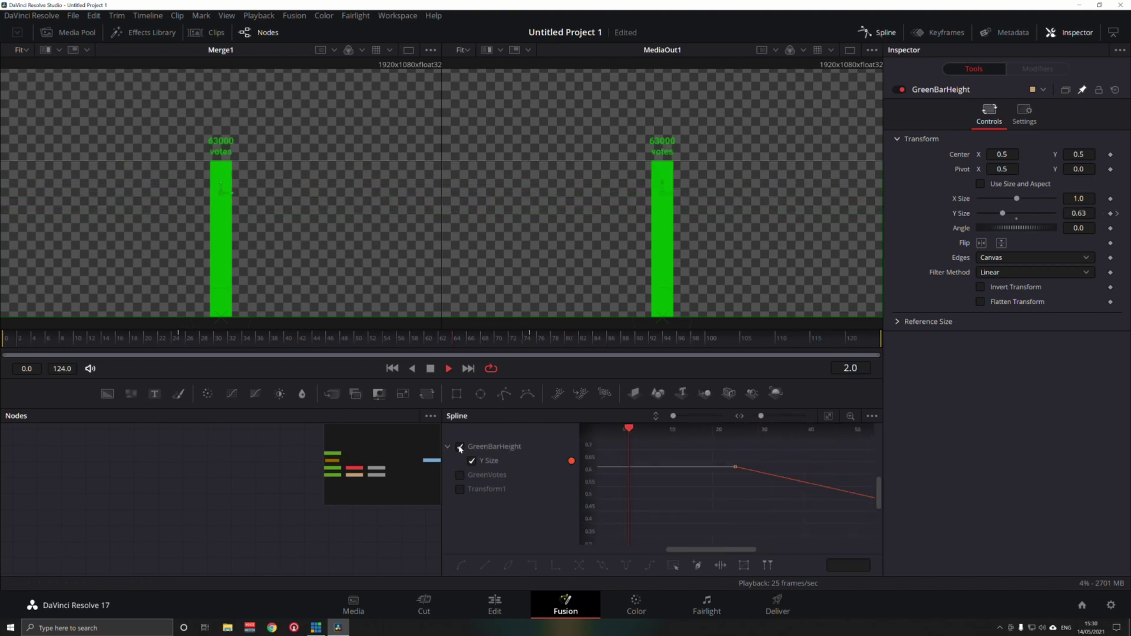
click(431, 369)
click(828, 417)
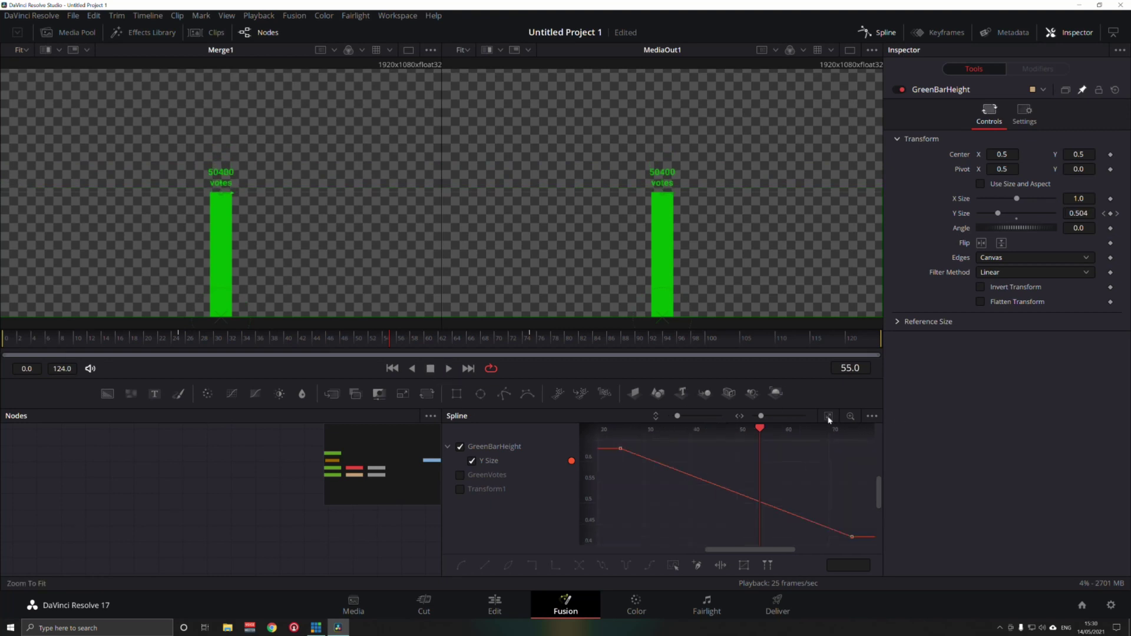
drag(609, 447, 863, 548)
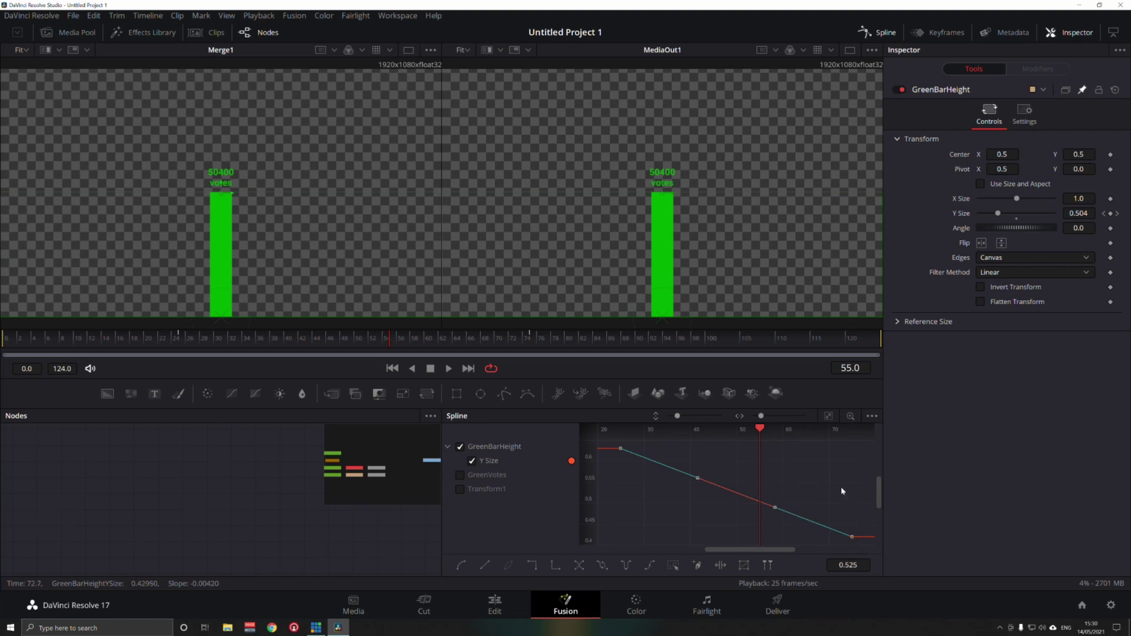
key(shift+s)
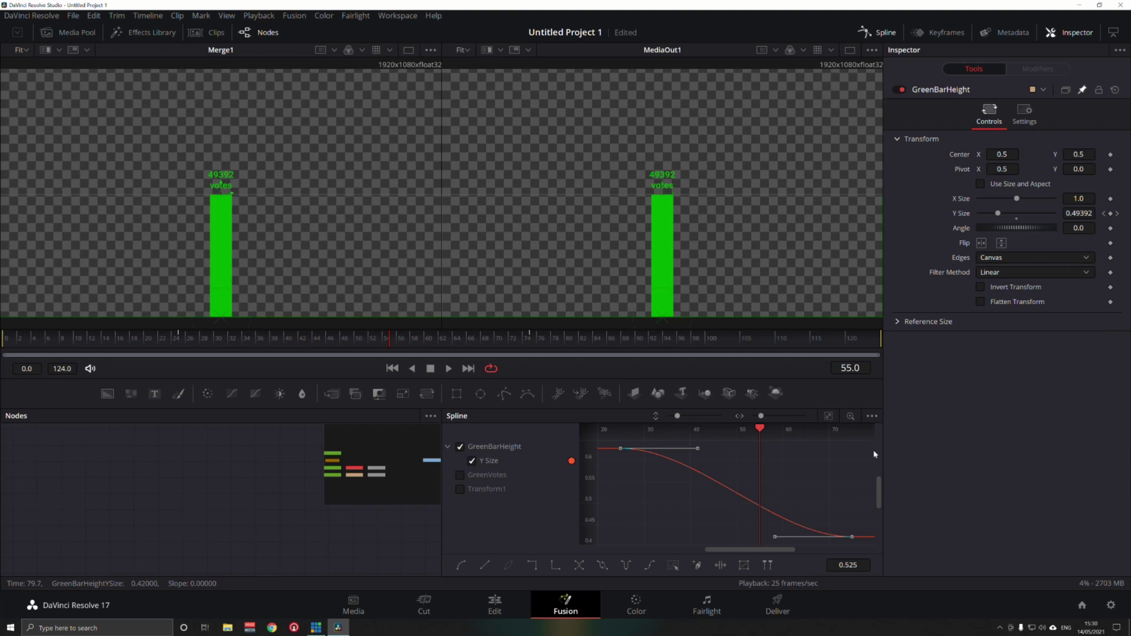
mouse_move(393, 339)
mouse_down()
mouse_move(422, 337)
mouse_move(370, 345)
mouse_move(388, 345)
mouse_up()
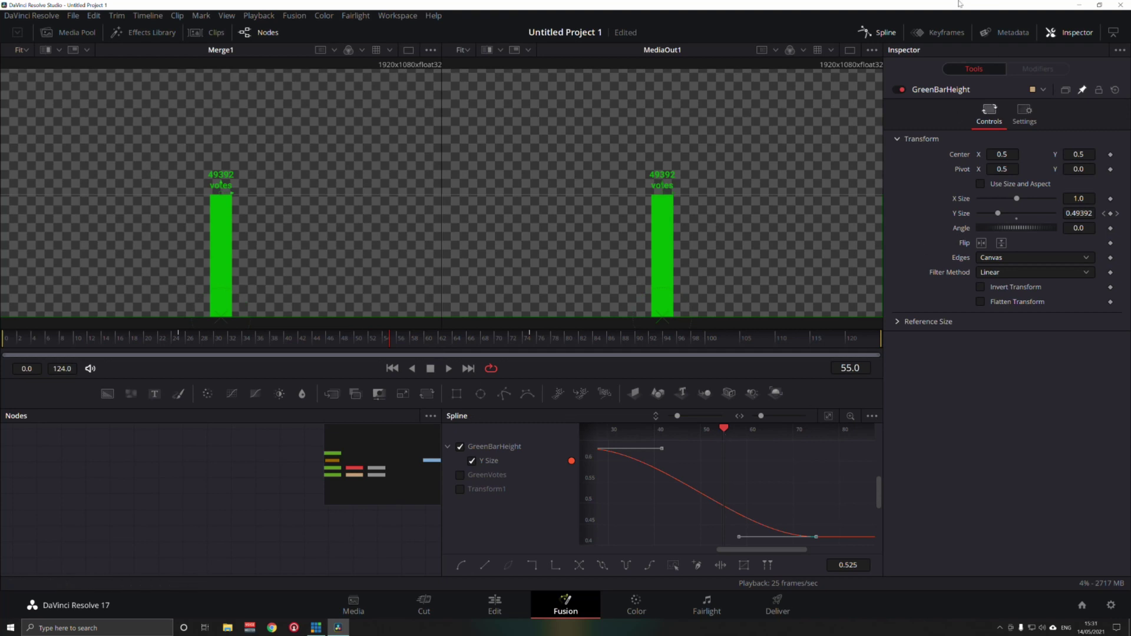
click(881, 31)
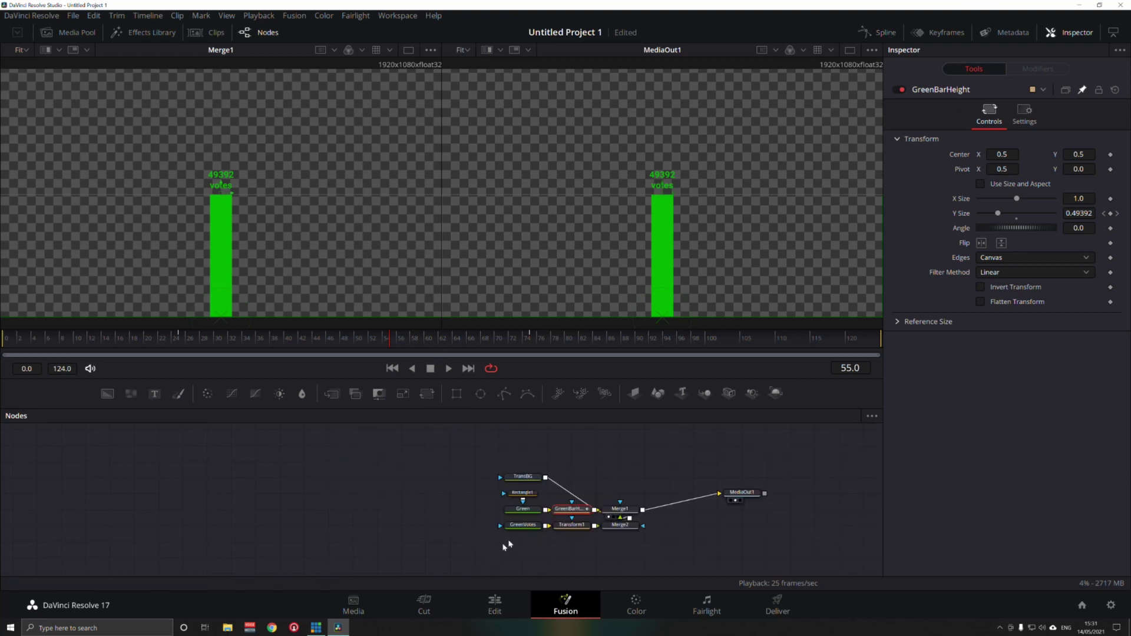
Step: Wrap the number part of the GreenVotes text expression as floor(GreenBarHeight.YSize*100000) and scrub through the animation to test it
click(525, 524)
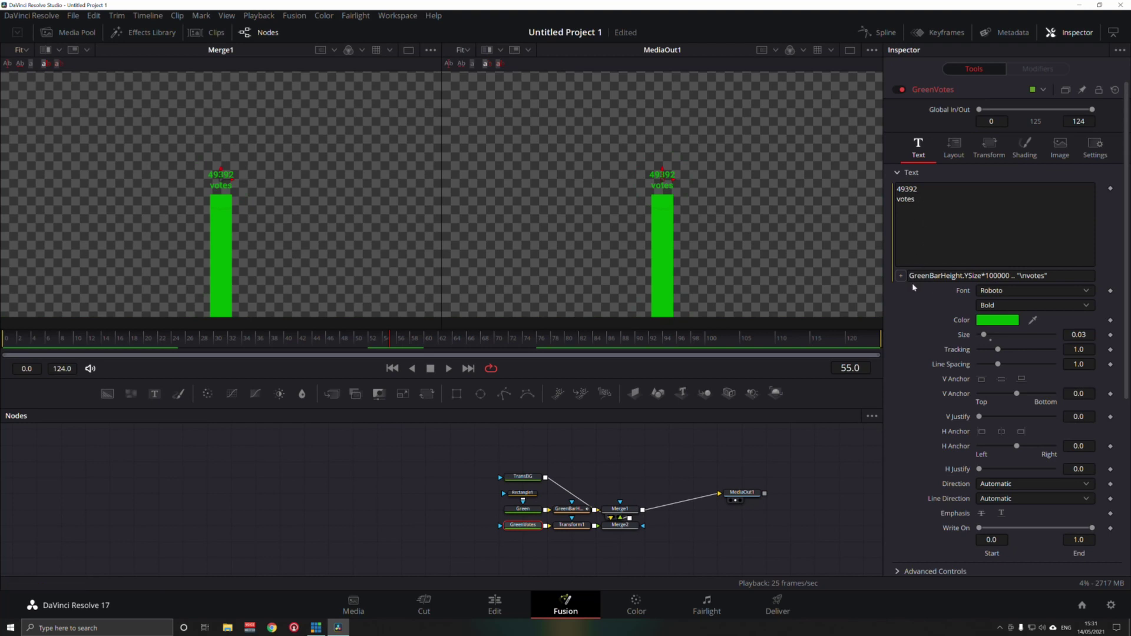
text(floor()
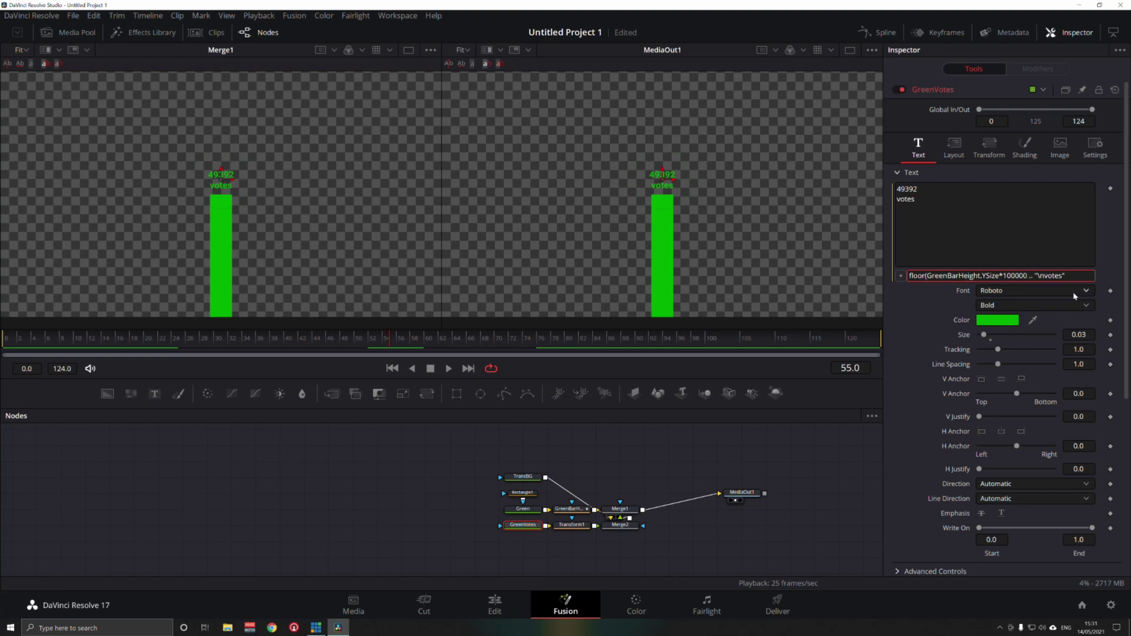
text())
drag(387, 339, 472, 345)
key(Return)
key(space)
drag(403, 345, 380, 340)
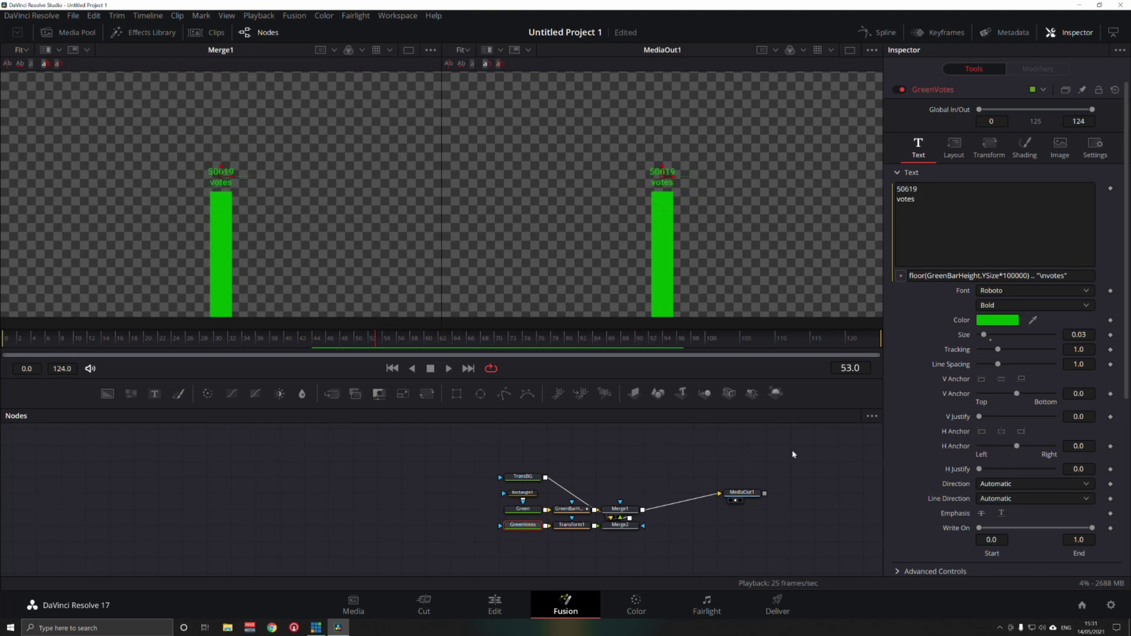
right_click(667, 466)
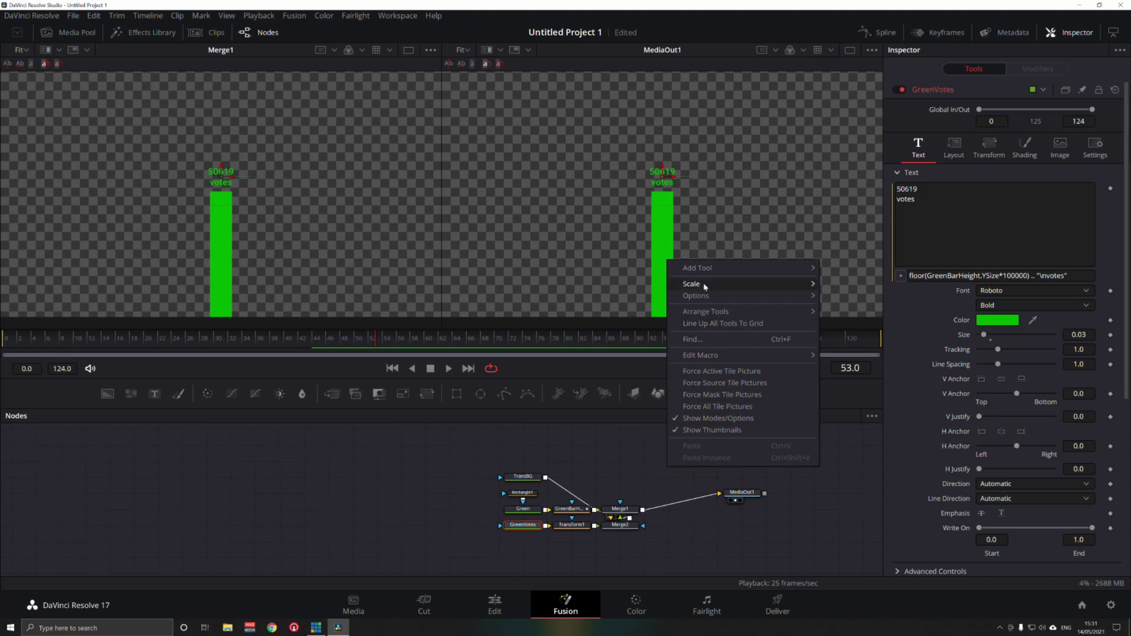
mouse_move(707, 285)
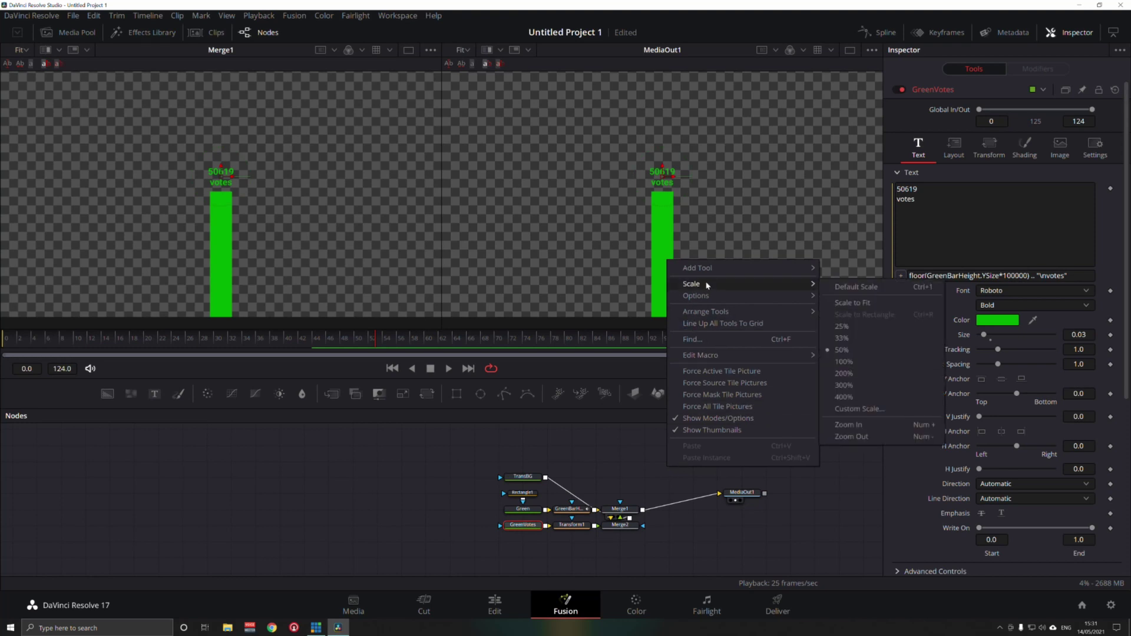
click(845, 361)
right_click(461, 484)
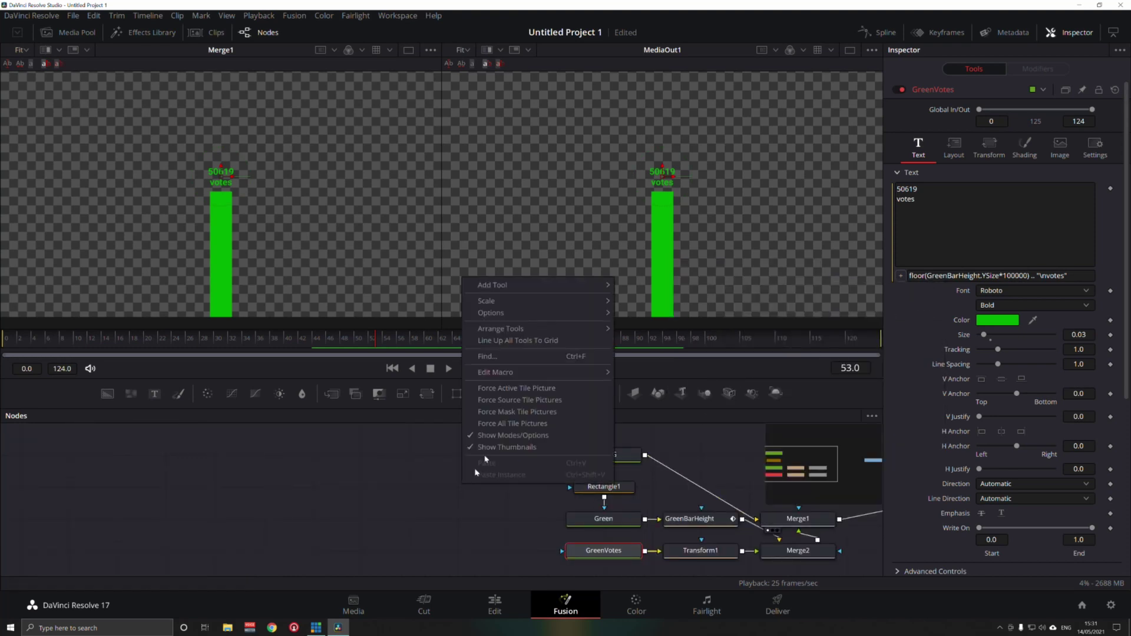
mouse_move(514, 303)
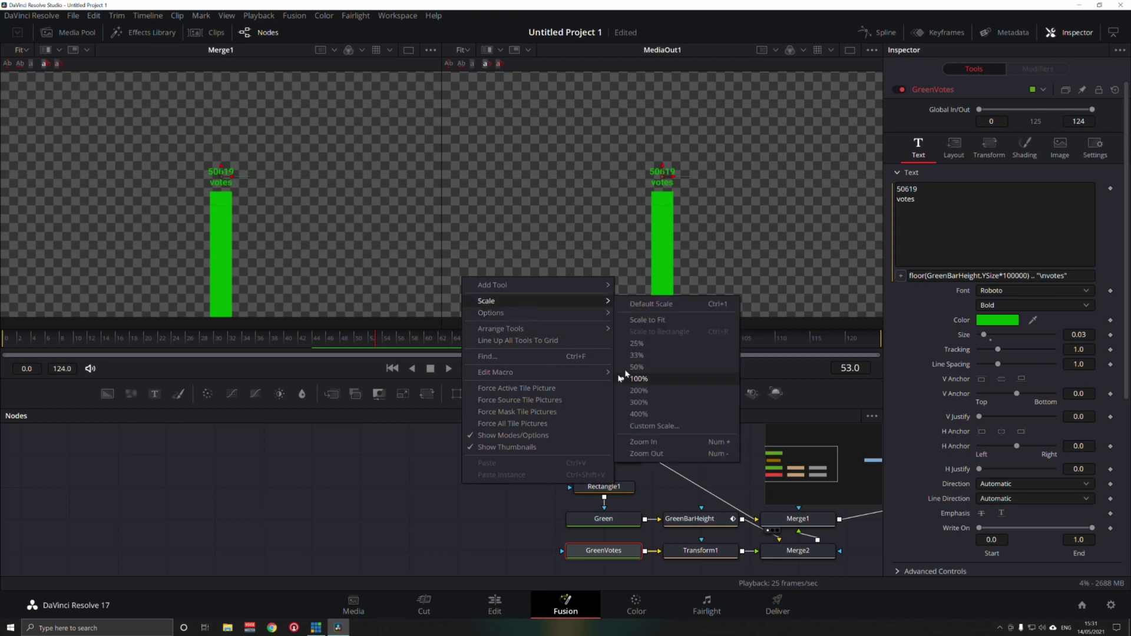
click(640, 367)
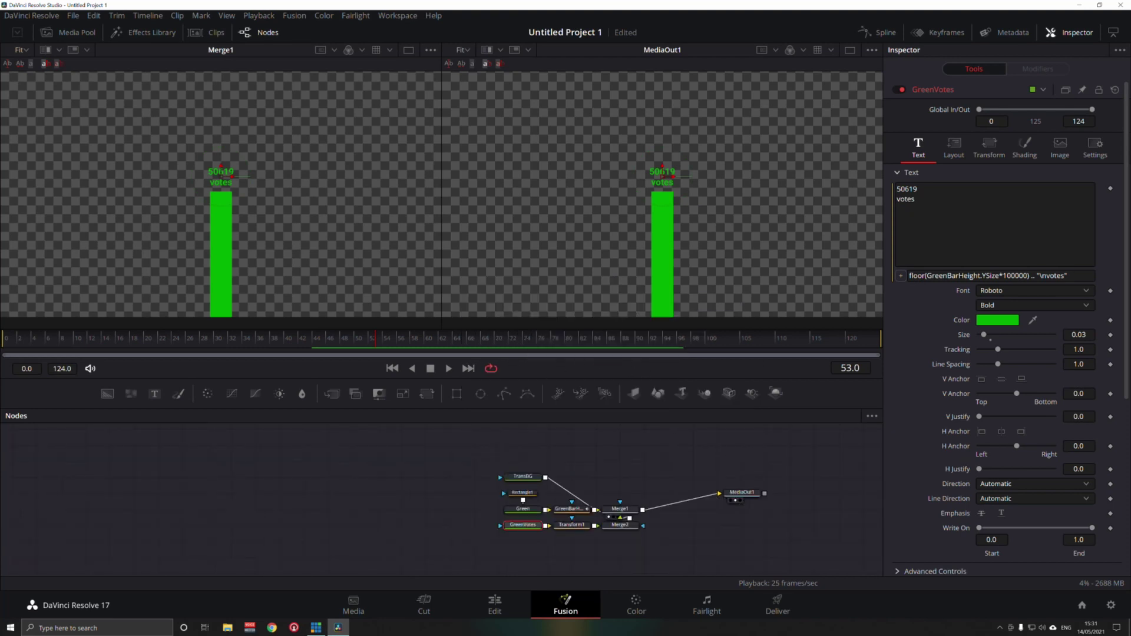
Step: Rearrange the nodes so the bar row sits above the GreenVotes, Transform1, Merge2, Merge1 and MediaOut1 row, with TransBG above Merge1
scroll(1052, 471, down, 5)
click(1083, 445)
click(517, 489)
drag(522, 477, 620, 477)
drag(501, 486, 530, 531)
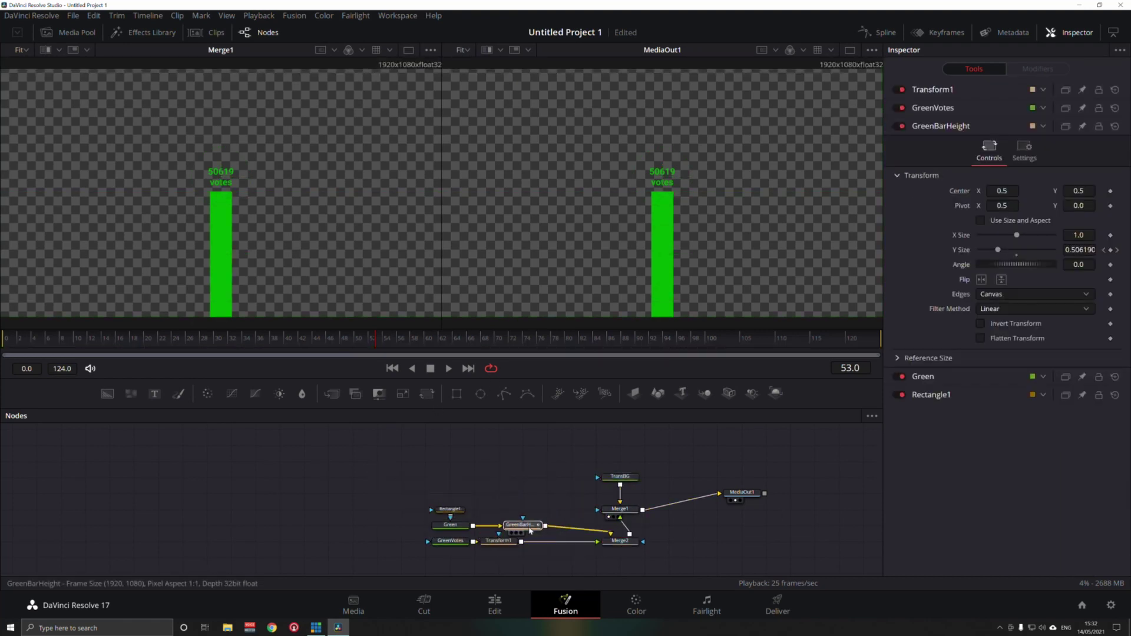
click(377, 541)
drag(619, 509, 620, 541)
drag(741, 496, 742, 542)
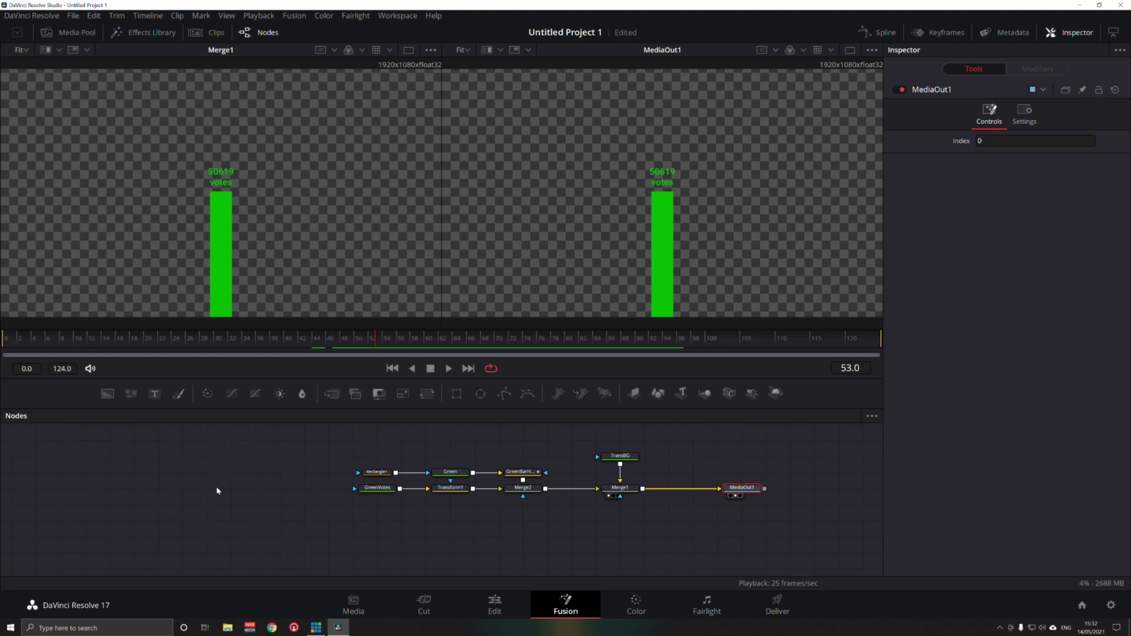
Step: Duplicate the six bar and label nodes, from Rectangle1 to Merge2, and combine the copy's output with Merge1's output in a new Merge
drag(292, 447, 552, 514)
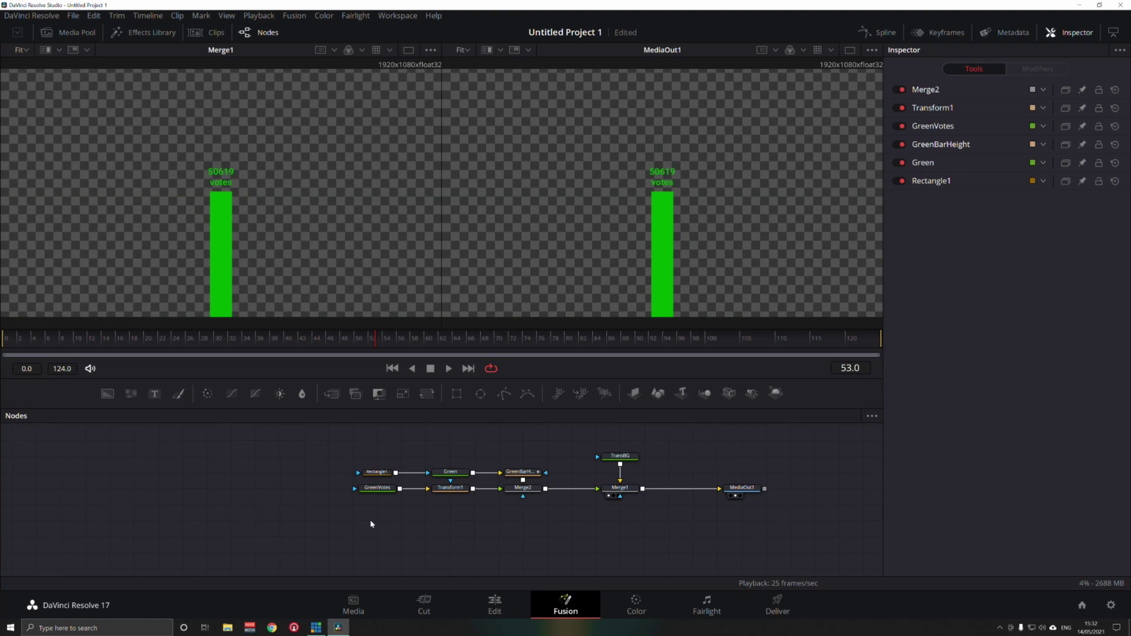
key(ctrl+c)
key(ctrl+v)
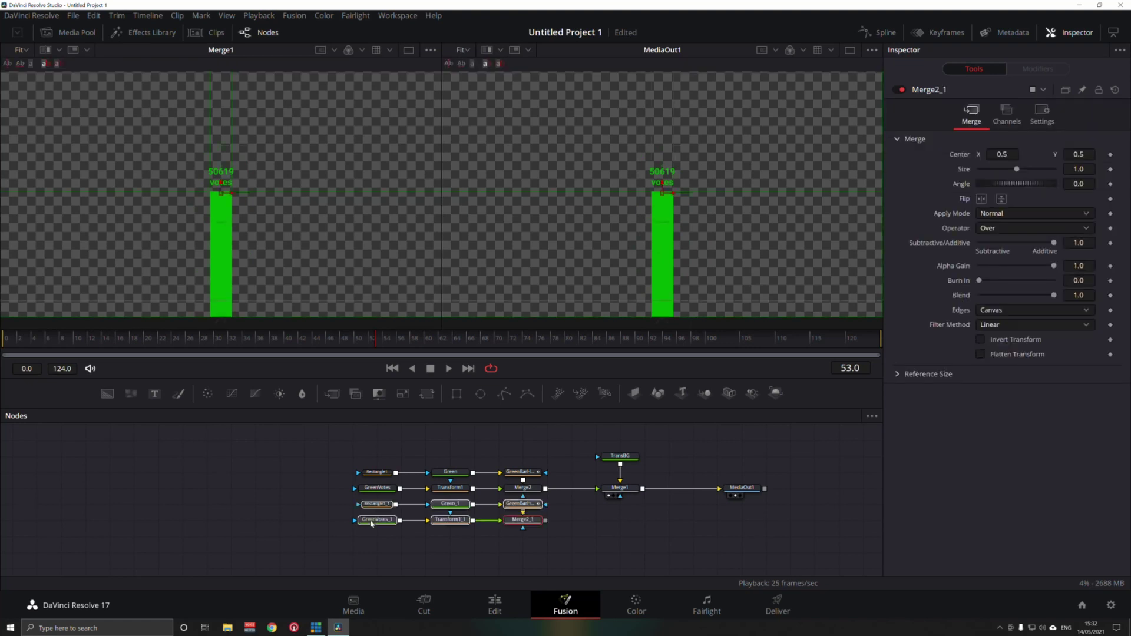
click(466, 552)
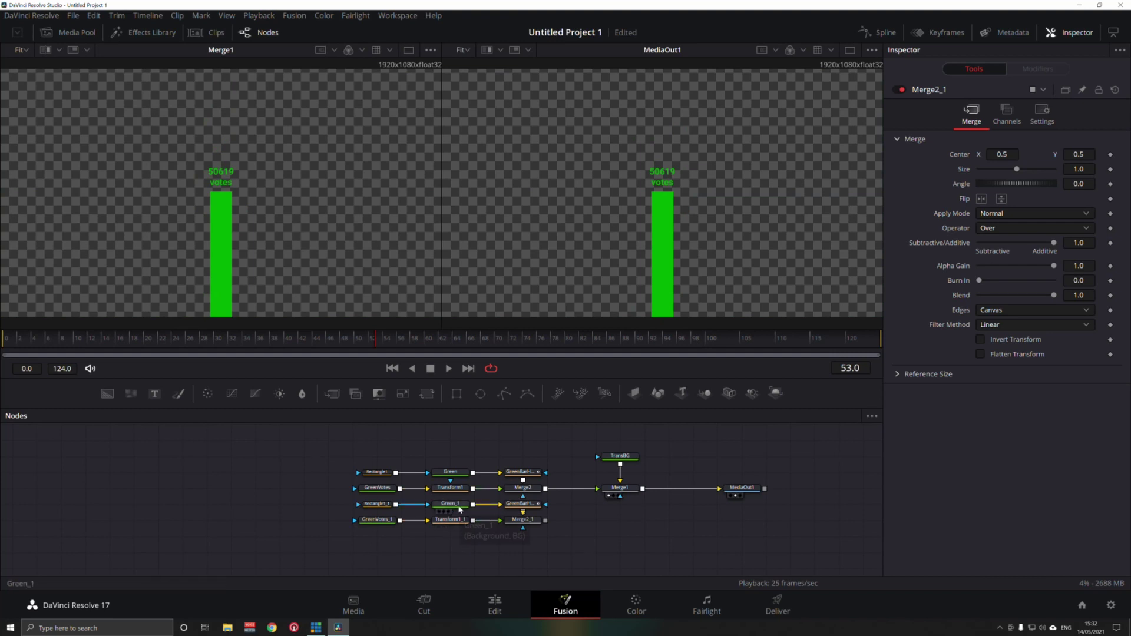
drag(545, 524, 644, 491)
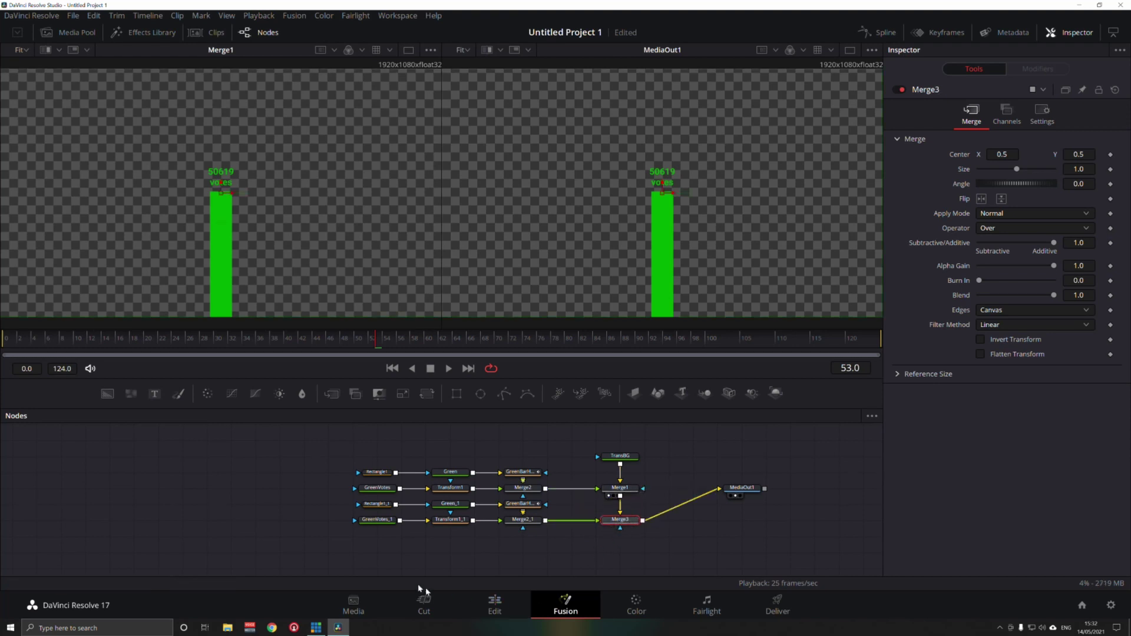
Step: Rename the duplicated Green_1 background node to Yell
click(453, 507)
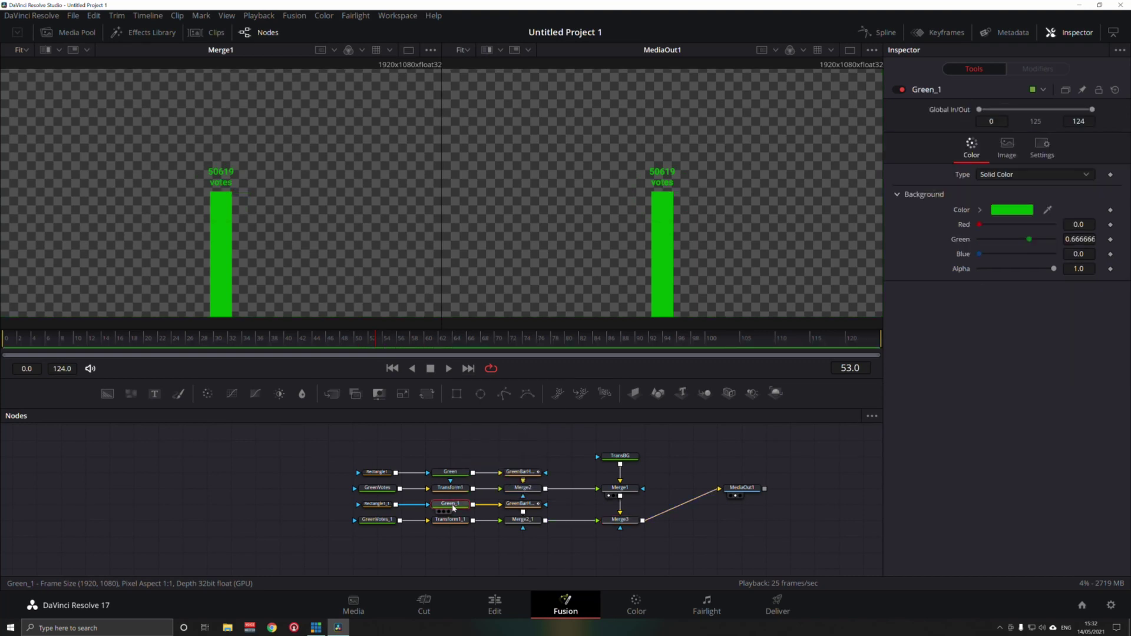
key(F2)
text(Yel)
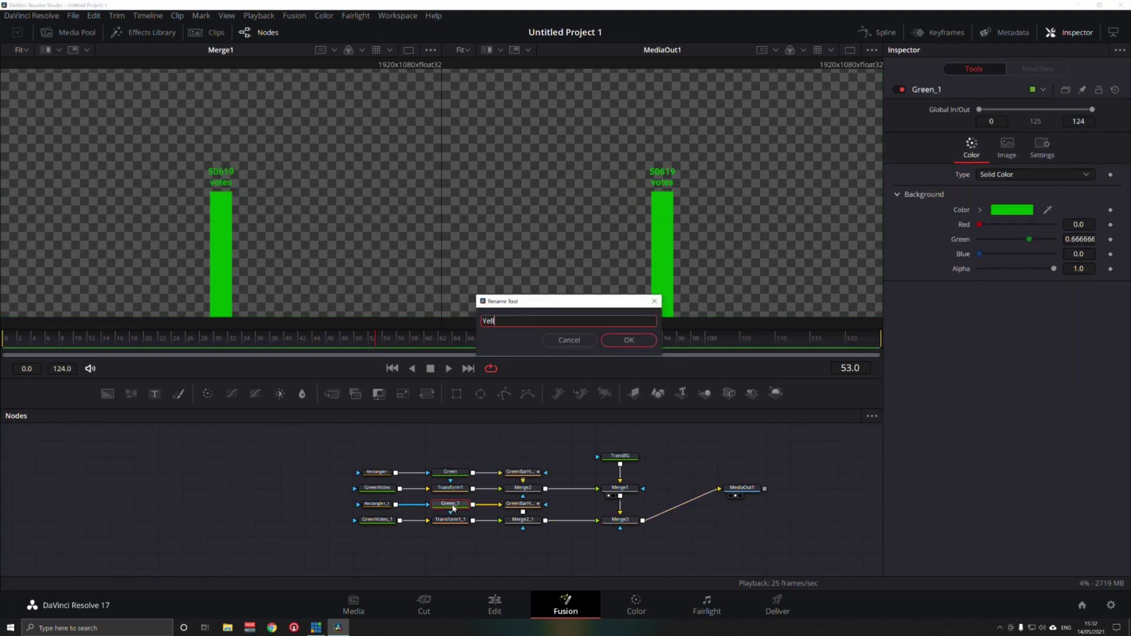
key(Return)
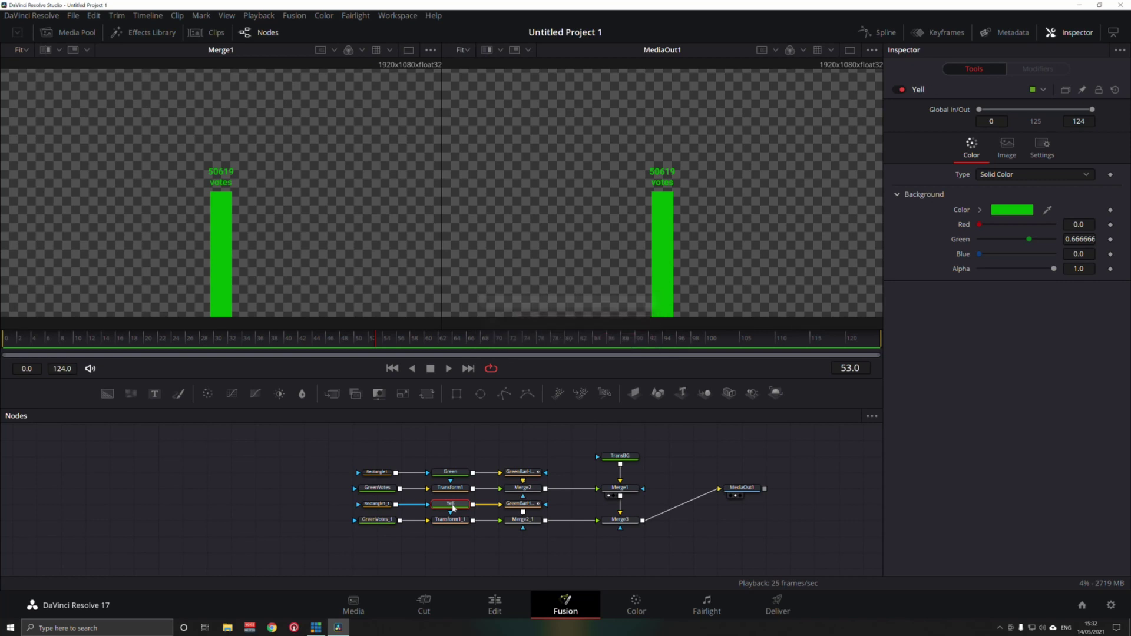
Step: Rename the duplicated GreenBarHeight_1 transform node to YellBarHeight
click(522, 505)
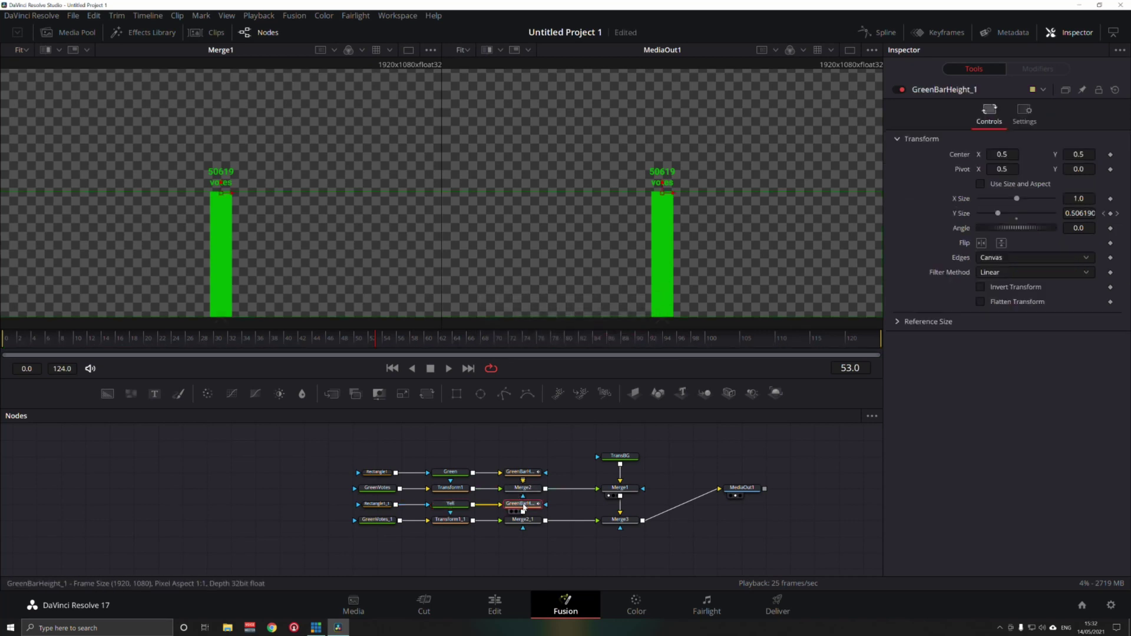
key(F2)
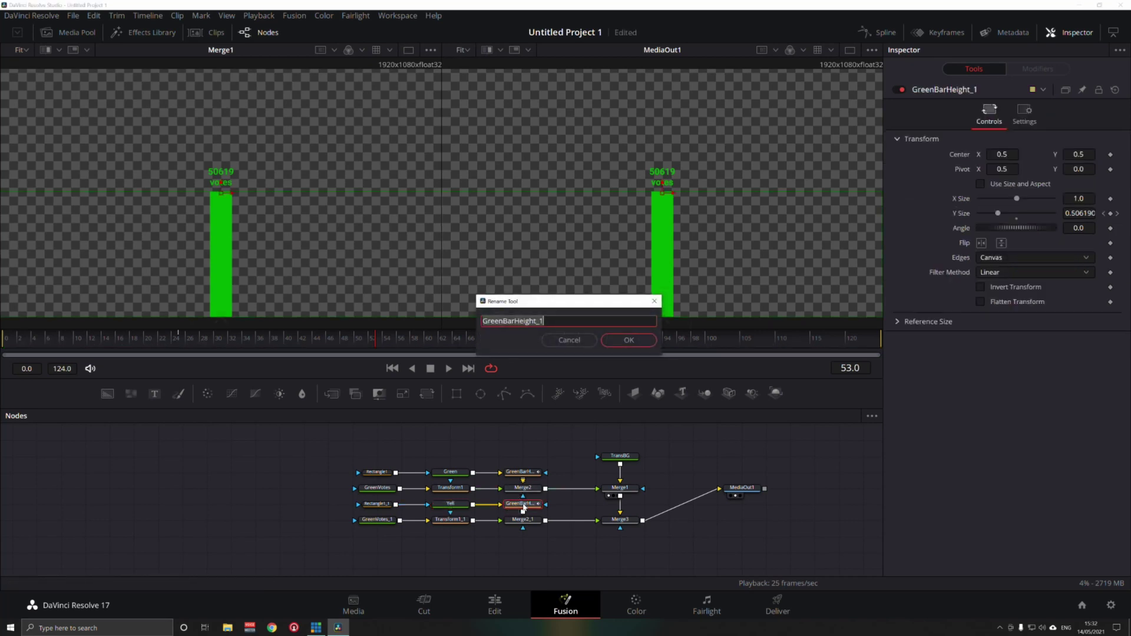
text(YellBarHeight)
key(Return)
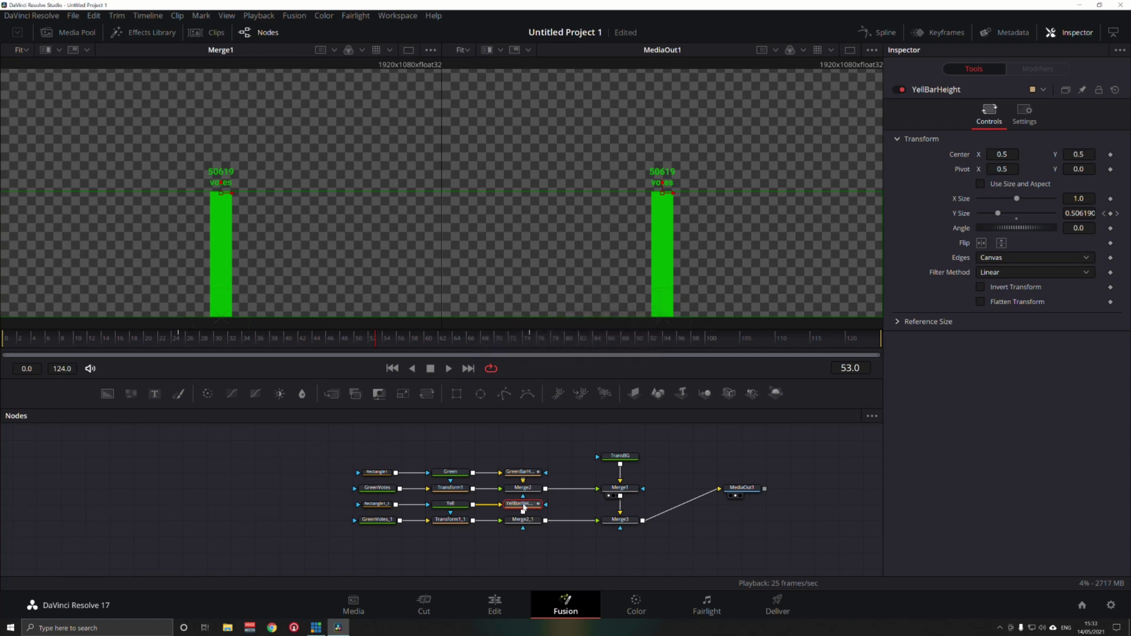
Step: Rename the duplicated GreenVotes_1 text node to YellVotes
click(383, 521)
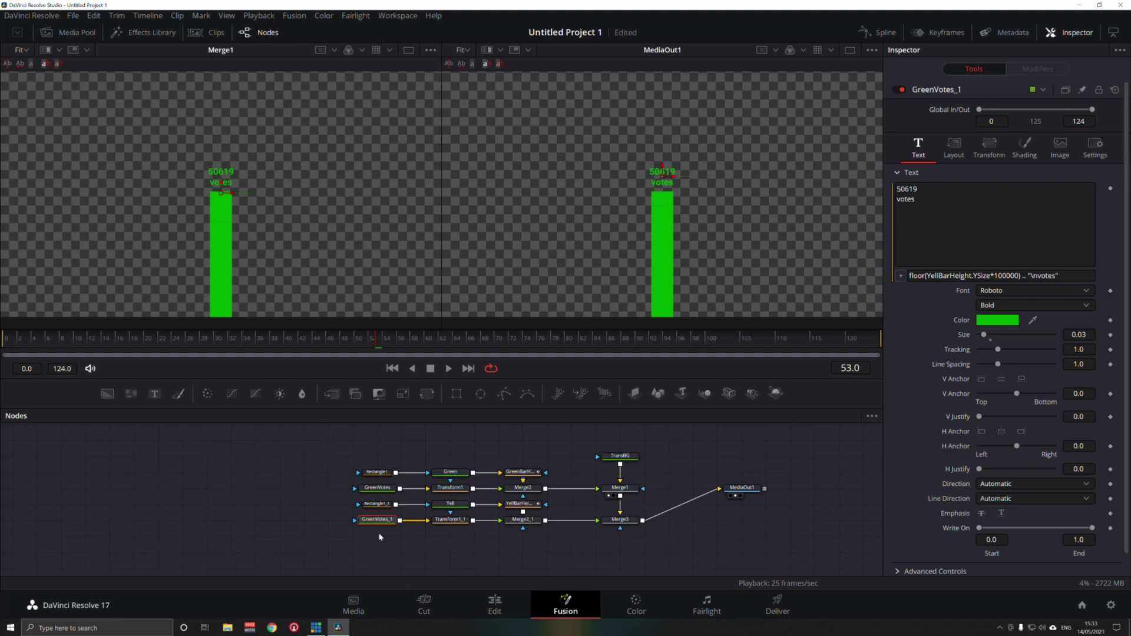
key(F2)
text(T)
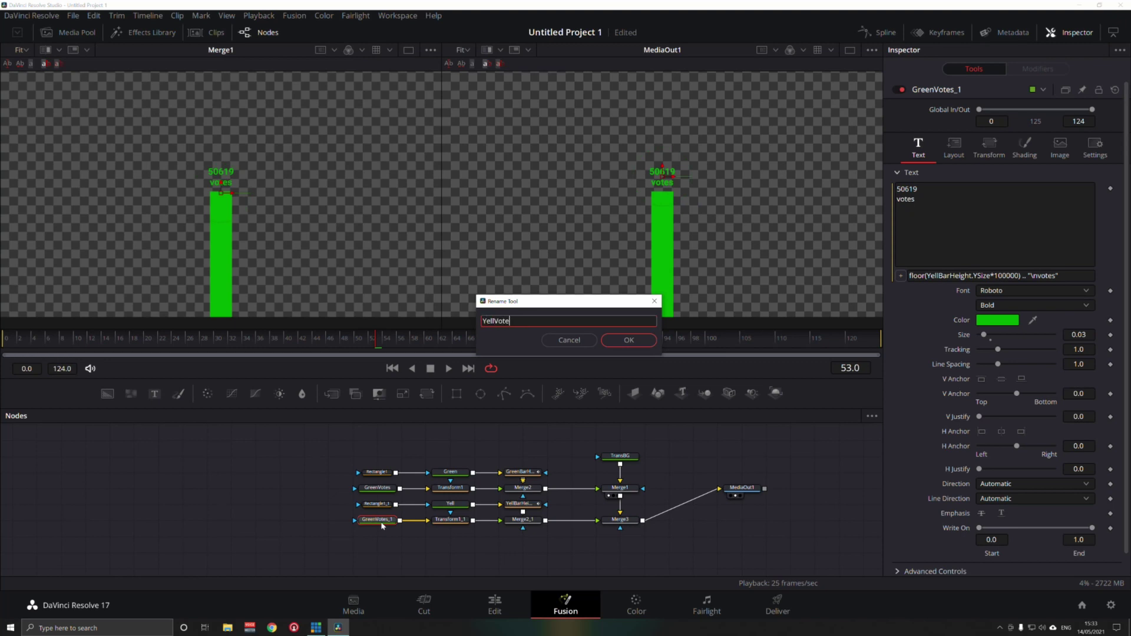
key(Return)
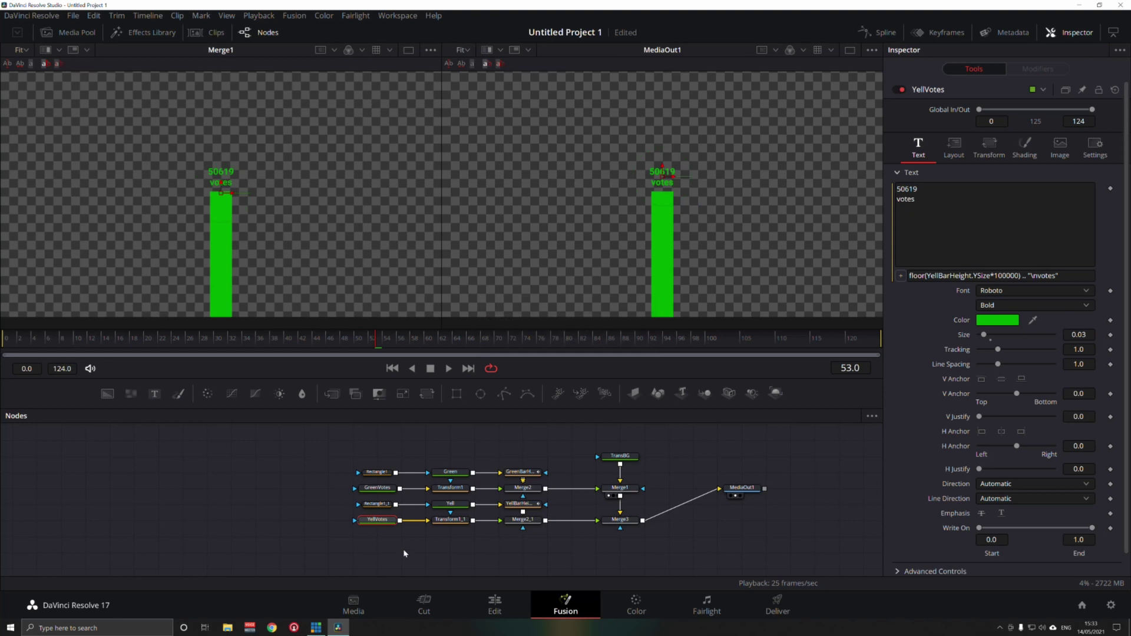
Step: Shift the green bar sideways by setting the Center X of Rectangle1 to 0.4
click(379, 473)
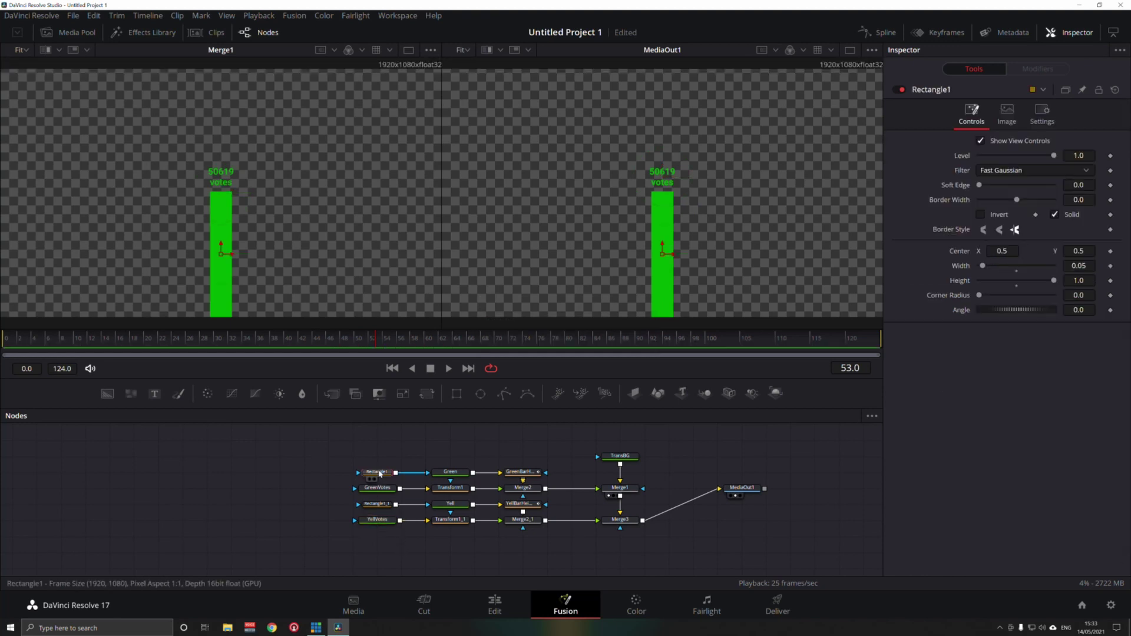
click(1007, 251)
key(BackSpace)
text(4)
key(Tab)
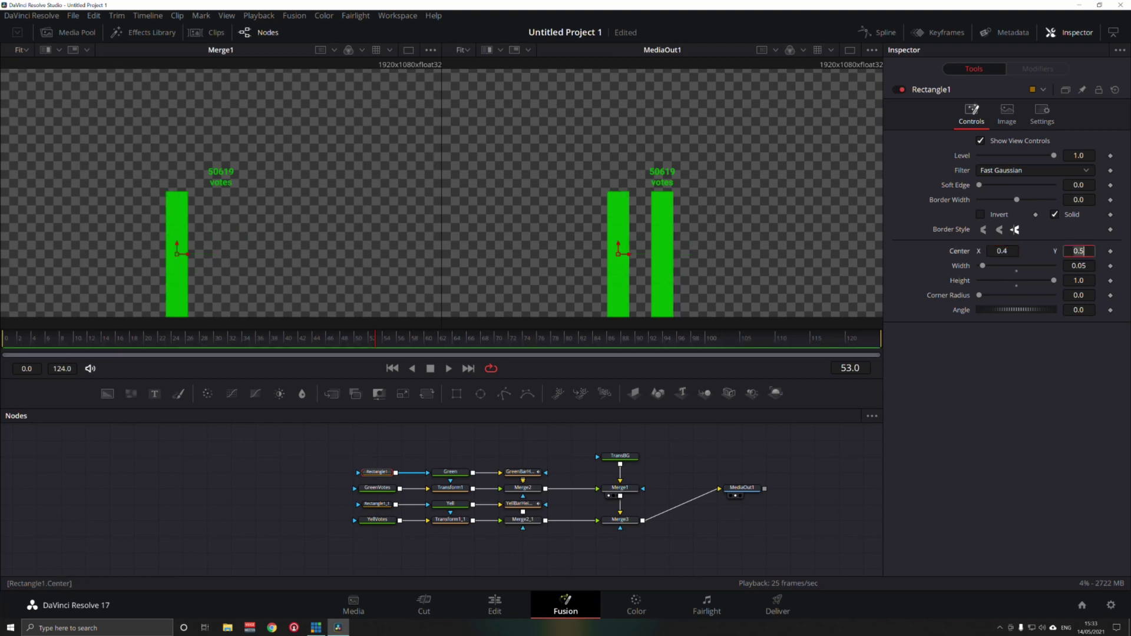
Step: Change the X value in Transform1's Center expression to 0.4 to align the green label with its bar
click(449, 491)
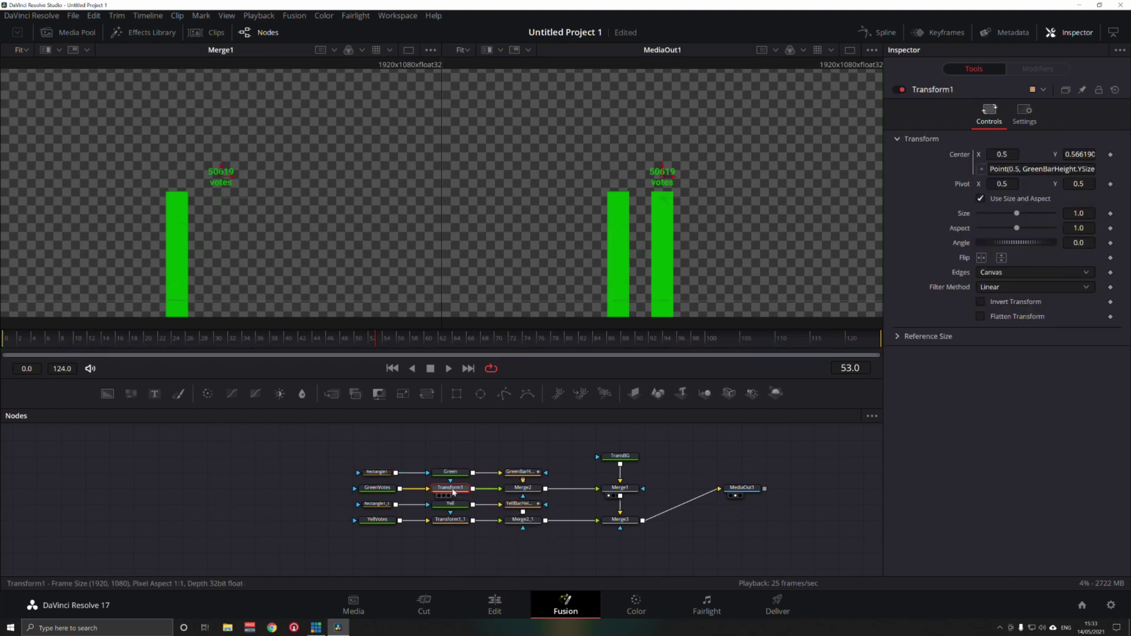
click(1018, 169)
key(BackSpace)
key(BackSpace)
text(4)
key(Tab)
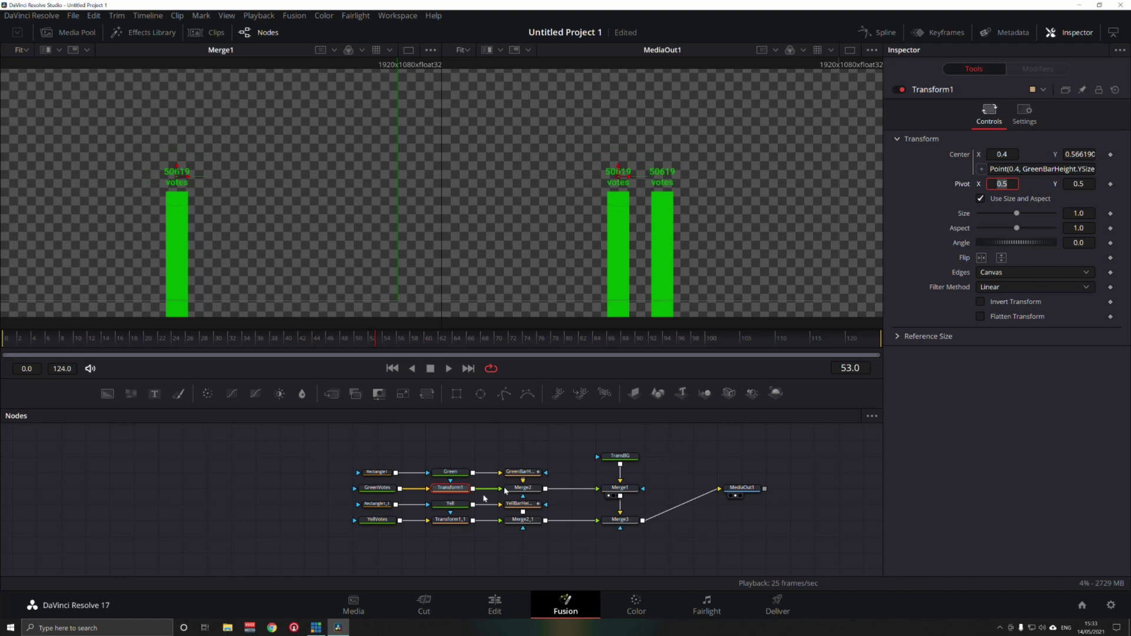
Step: Change the Yell background's colour to the saved custom yellow #e0be0b
click(453, 507)
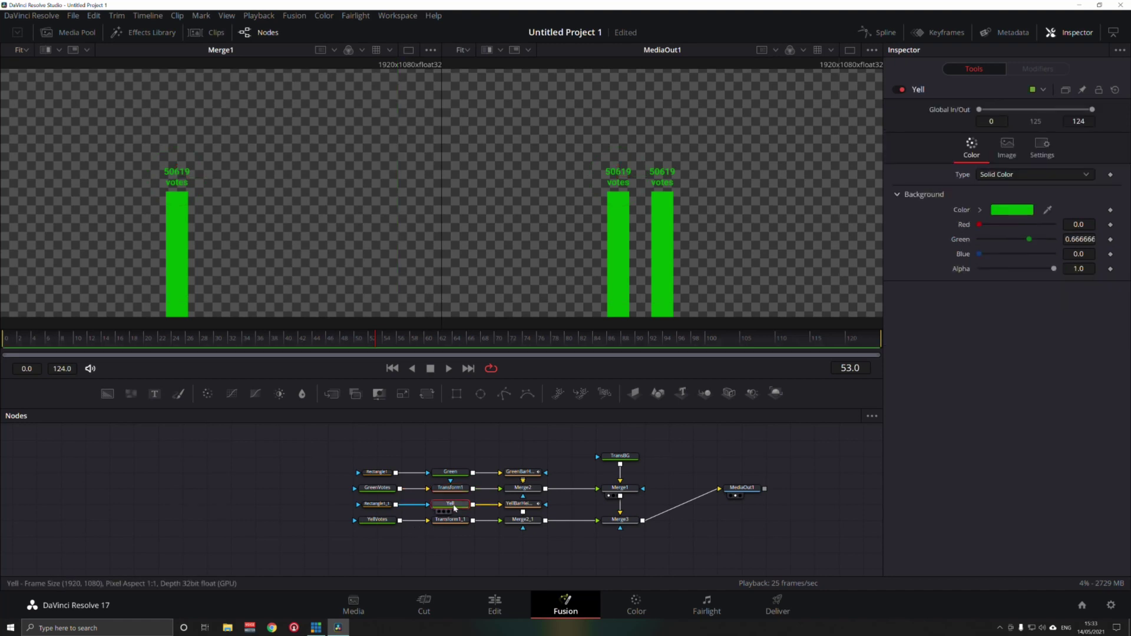
click(1016, 216)
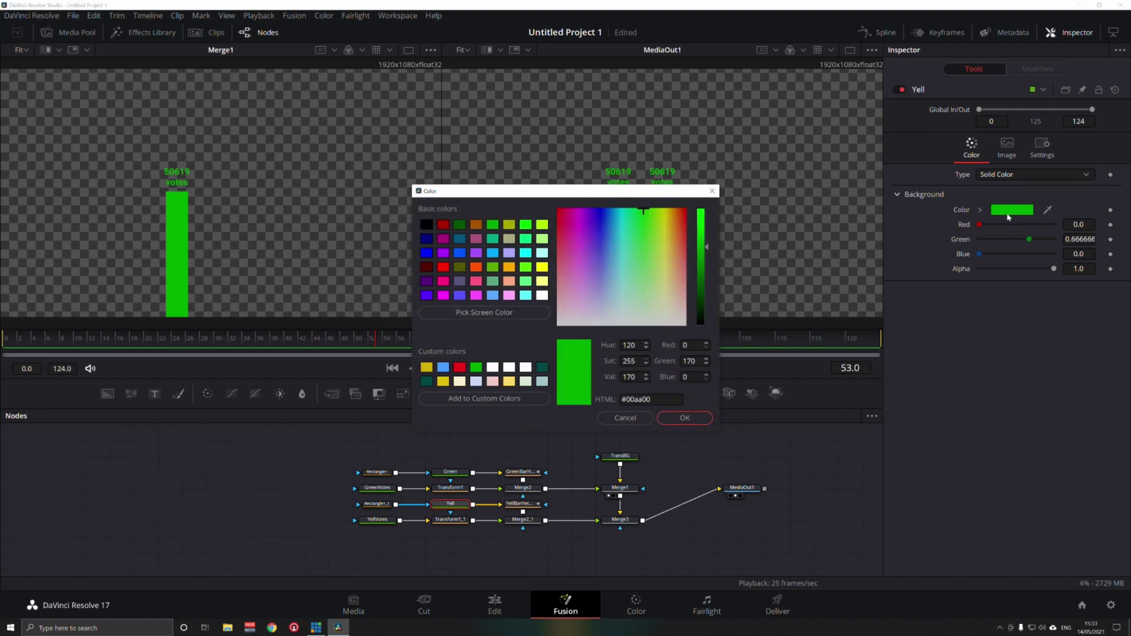
click(444, 381)
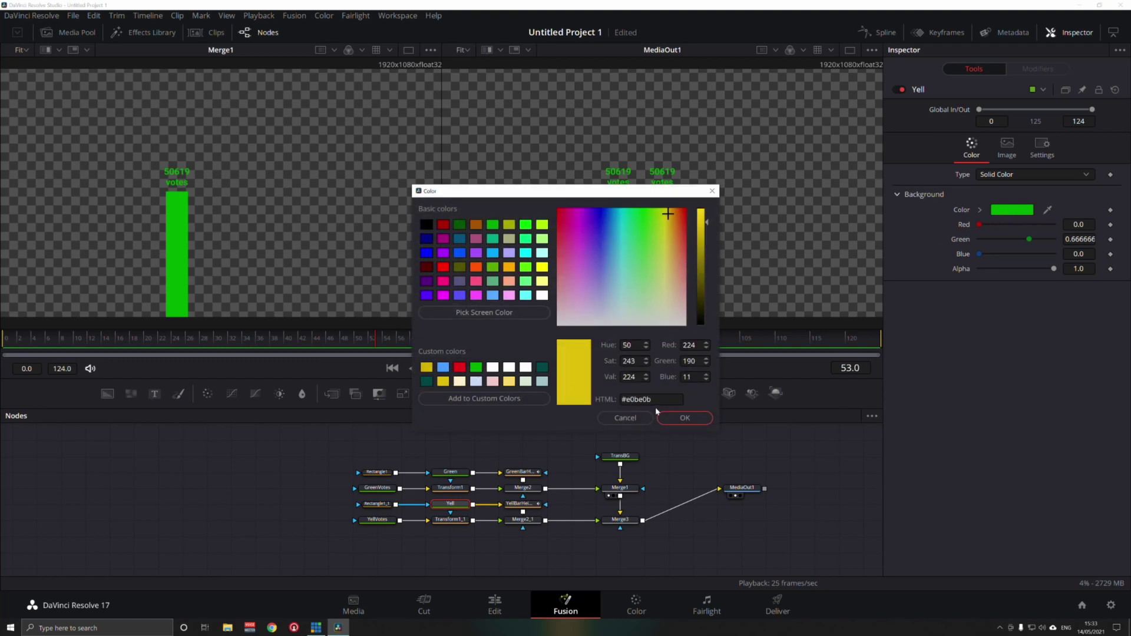
click(684, 418)
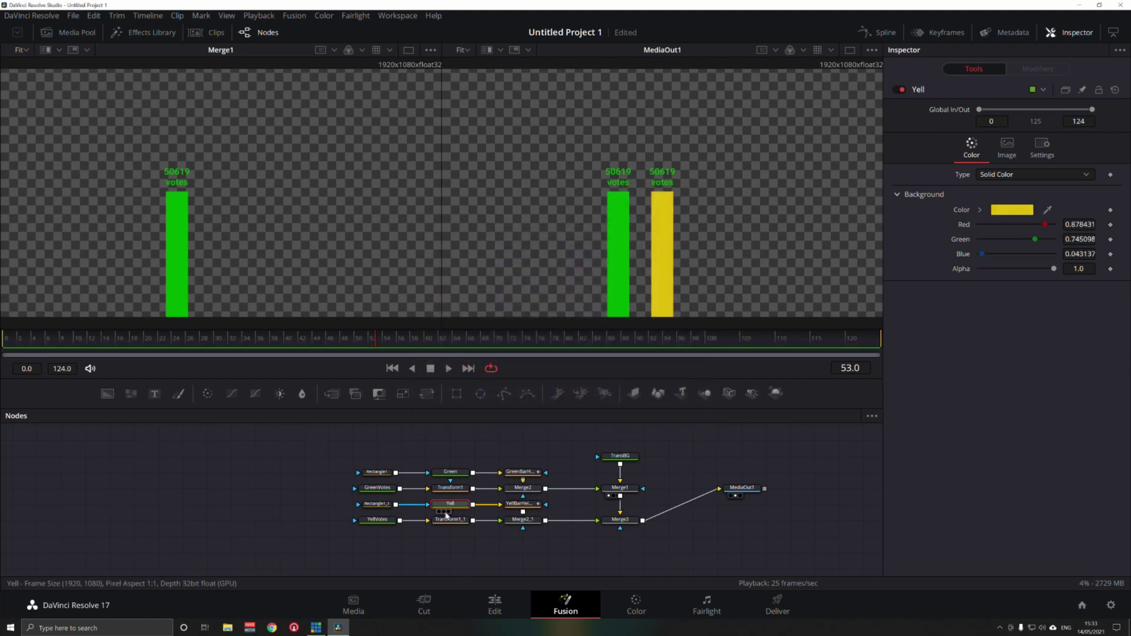
Step: Recolour the YellVotes text with the same custom yellow, #e0be0b
click(382, 521)
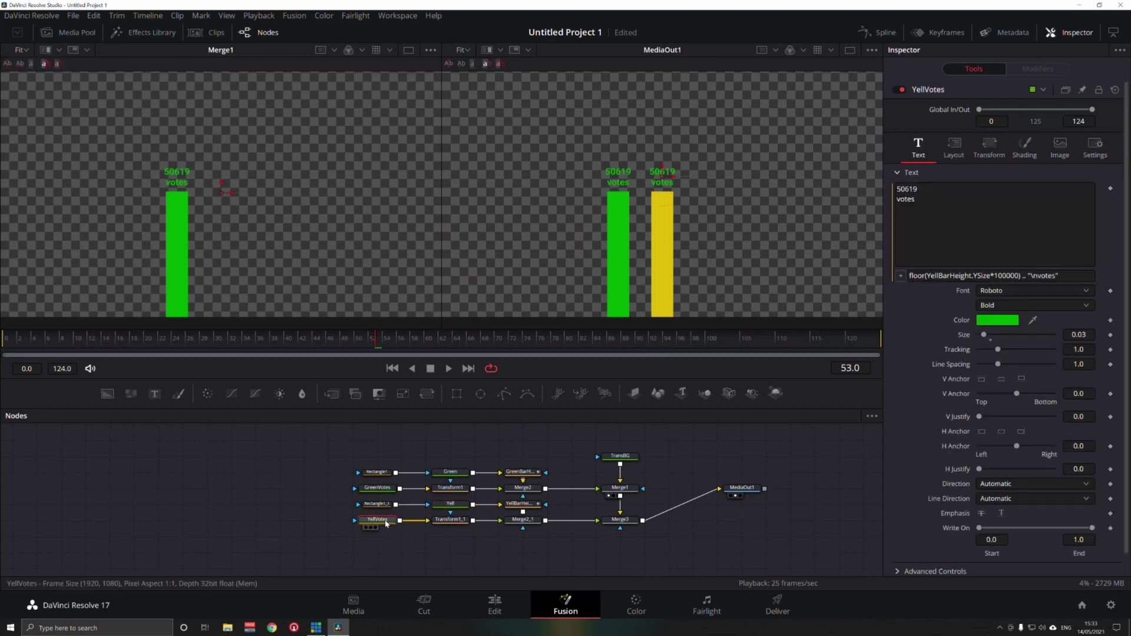
click(997, 323)
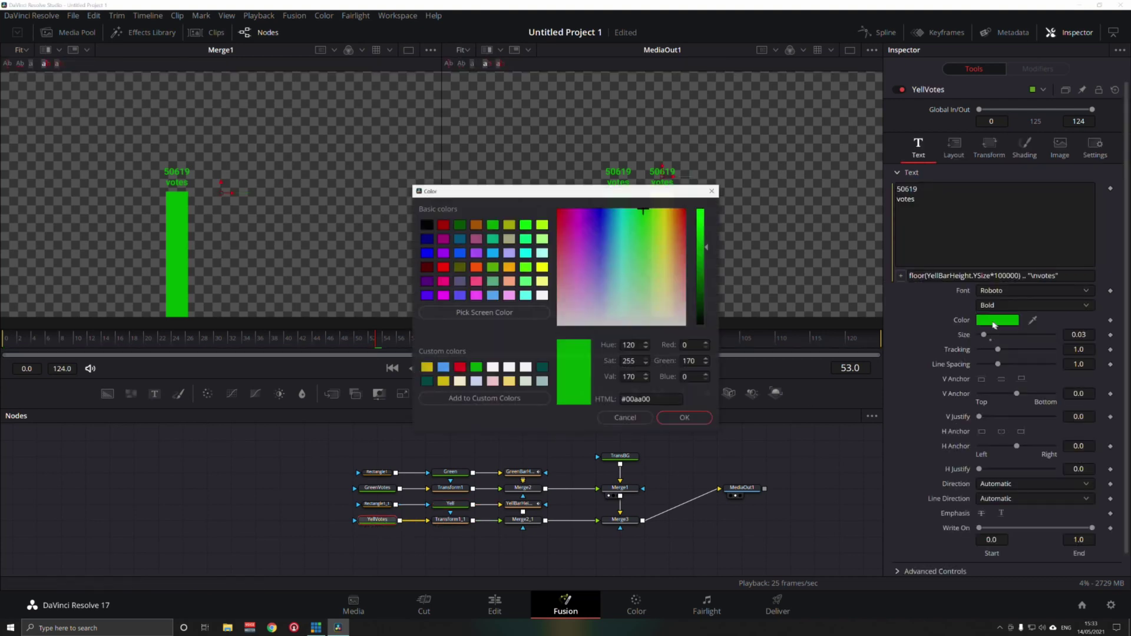
click(443, 382)
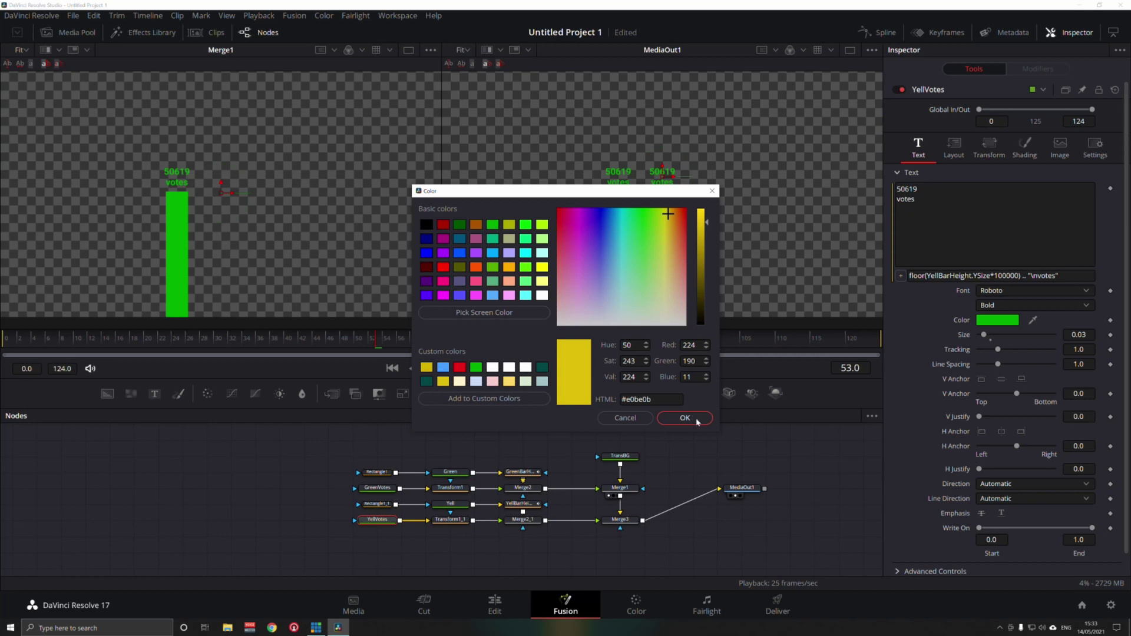
click(684, 417)
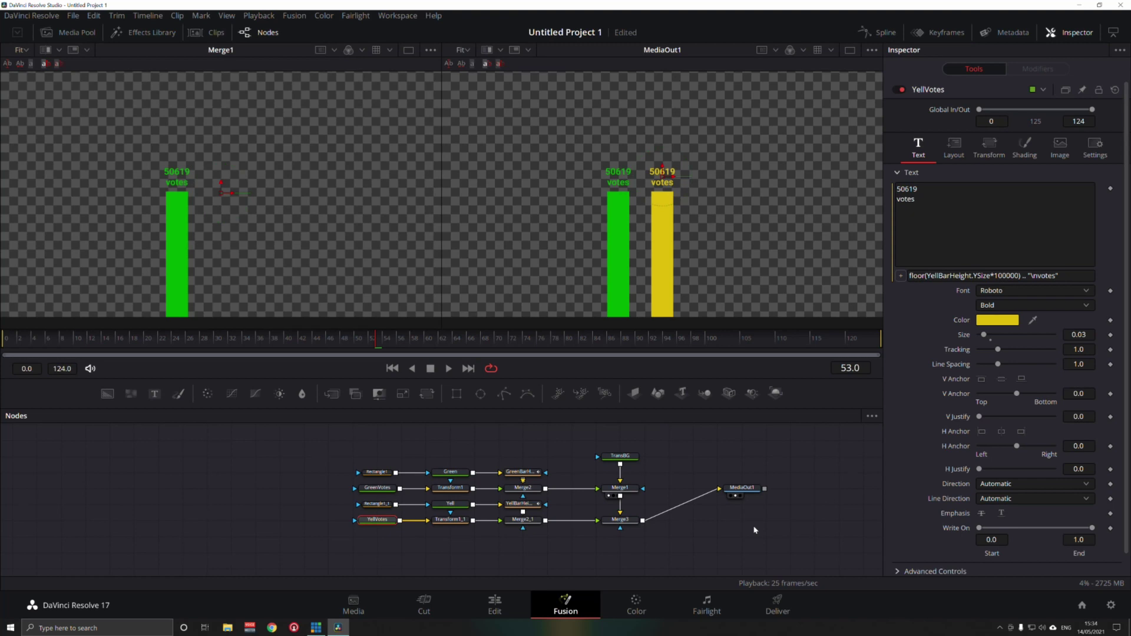
Step: Review the Transform1_1 and YellVotes expressions, and set YellBarHeight's Y Size keyframe at frame 25 to 0.39
click(431, 369)
click(452, 522)
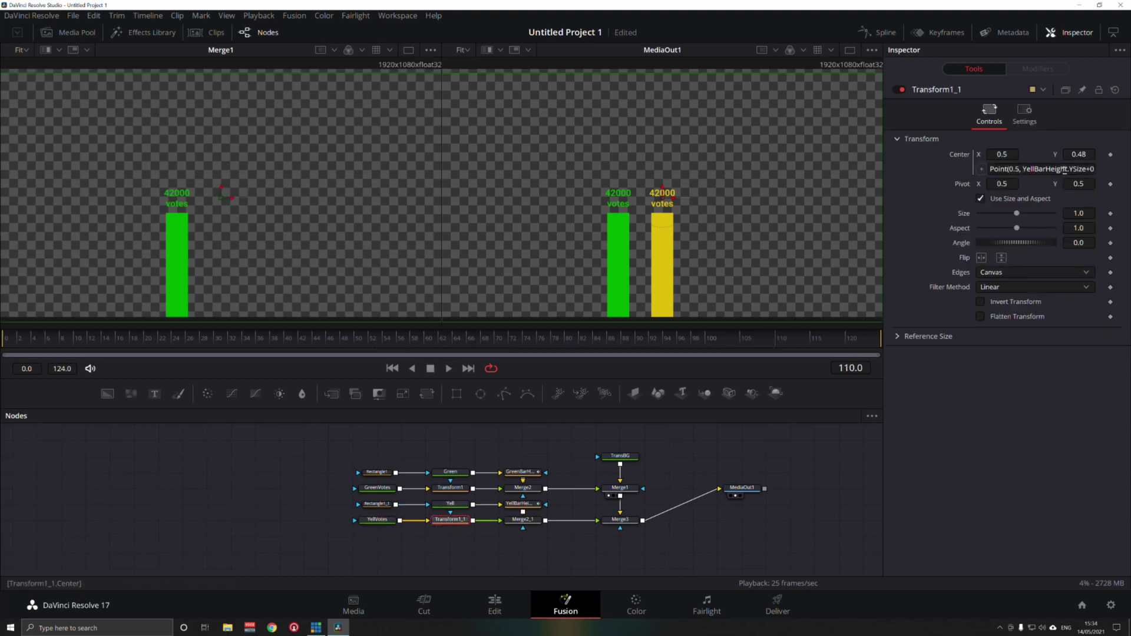
click(386, 521)
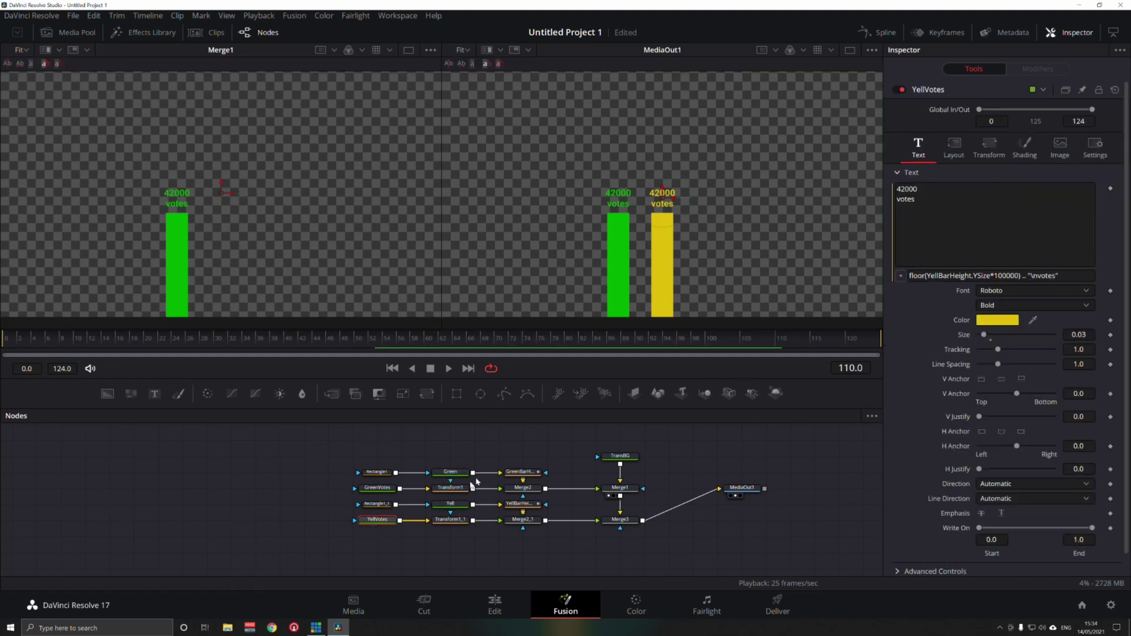
click(532, 504)
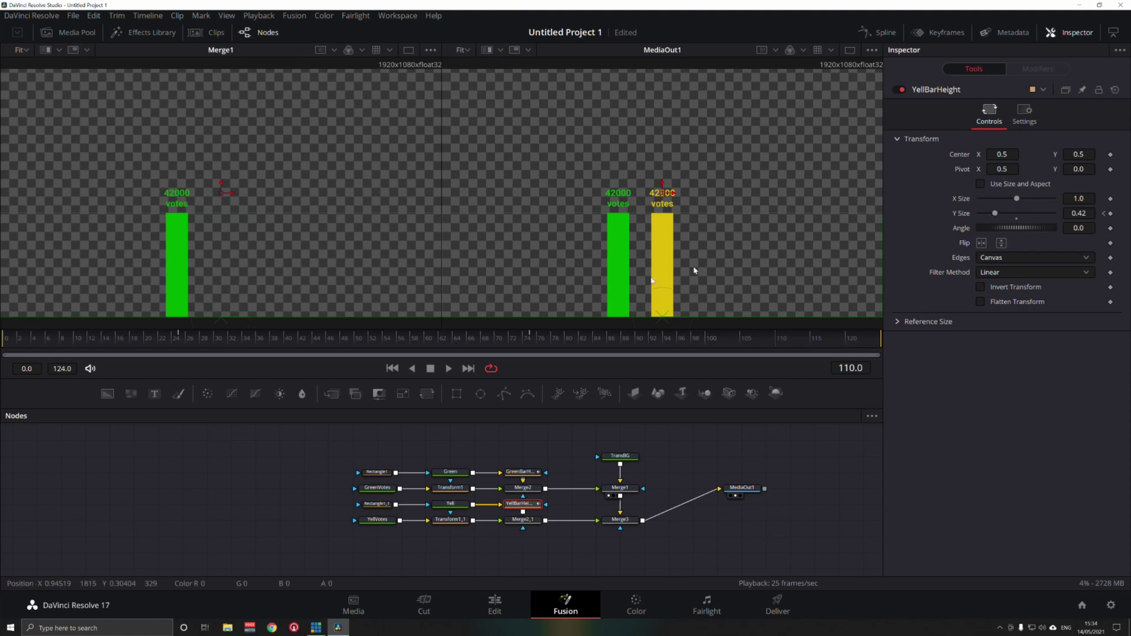
click(849, 368)
text(25)
key(Return)
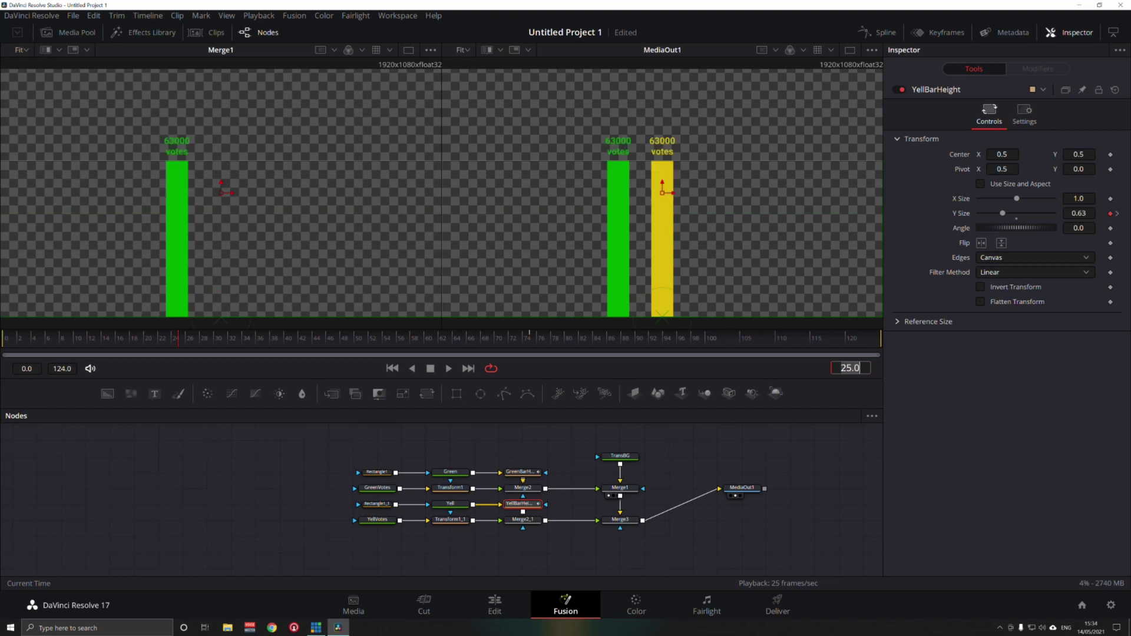
drag(1003, 213, 993, 216)
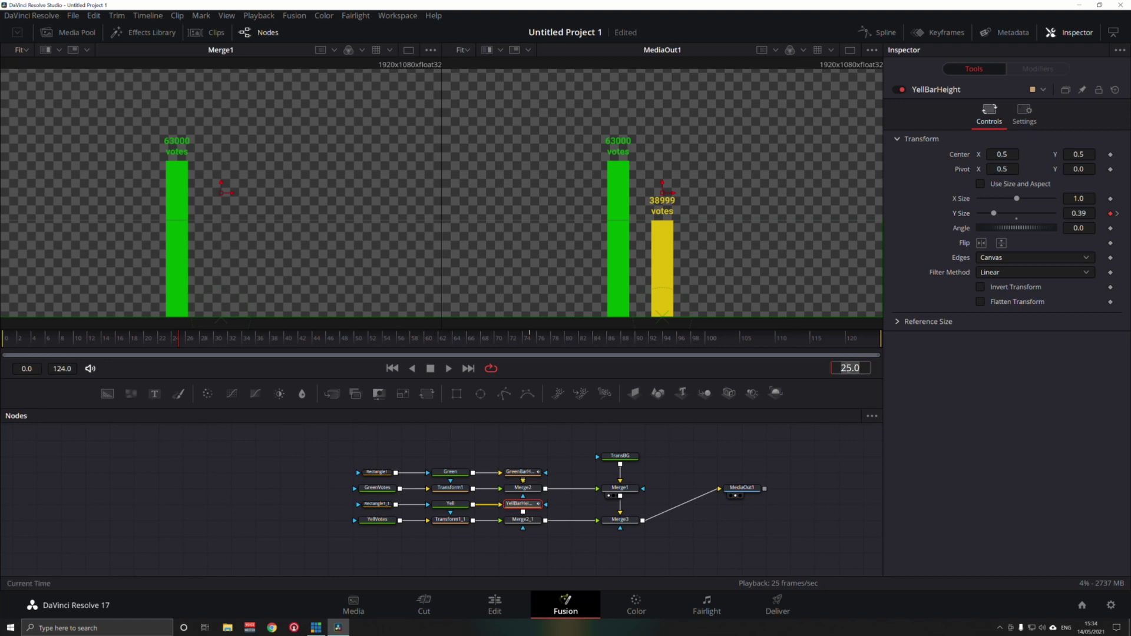
Step: Set YellBarHeight's Y Size keyframe at frame 75 to 0.67 and play the animation
key(BackSpace)
key(BackSpace)
key(BackSpace)
key(BackSpace)
text(75)
key(Return)
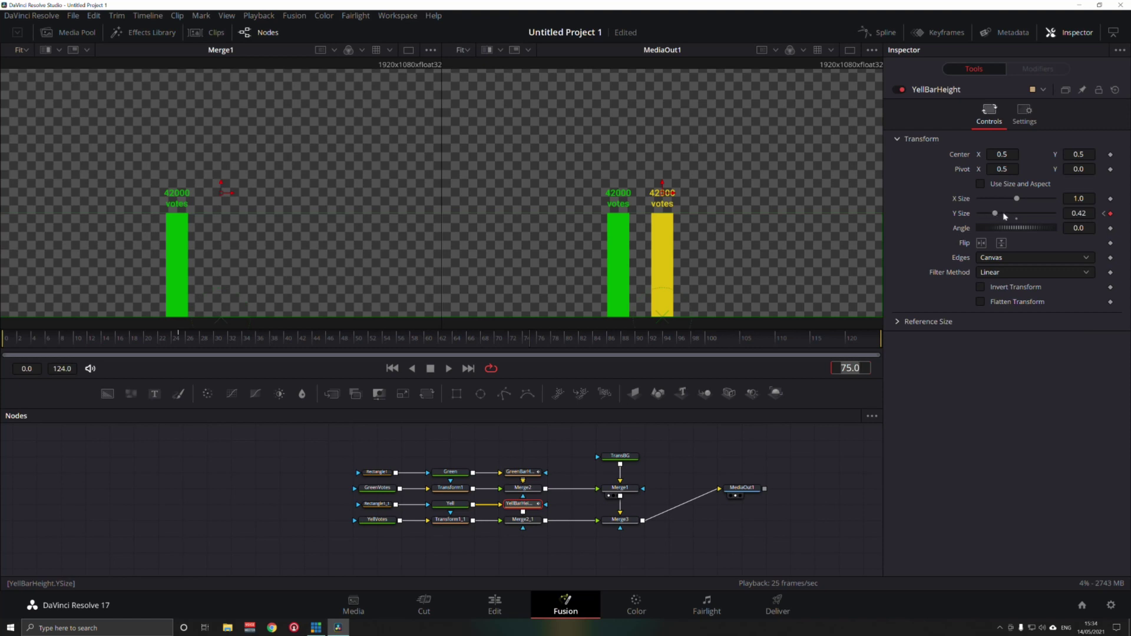
drag(995, 213, 1005, 214)
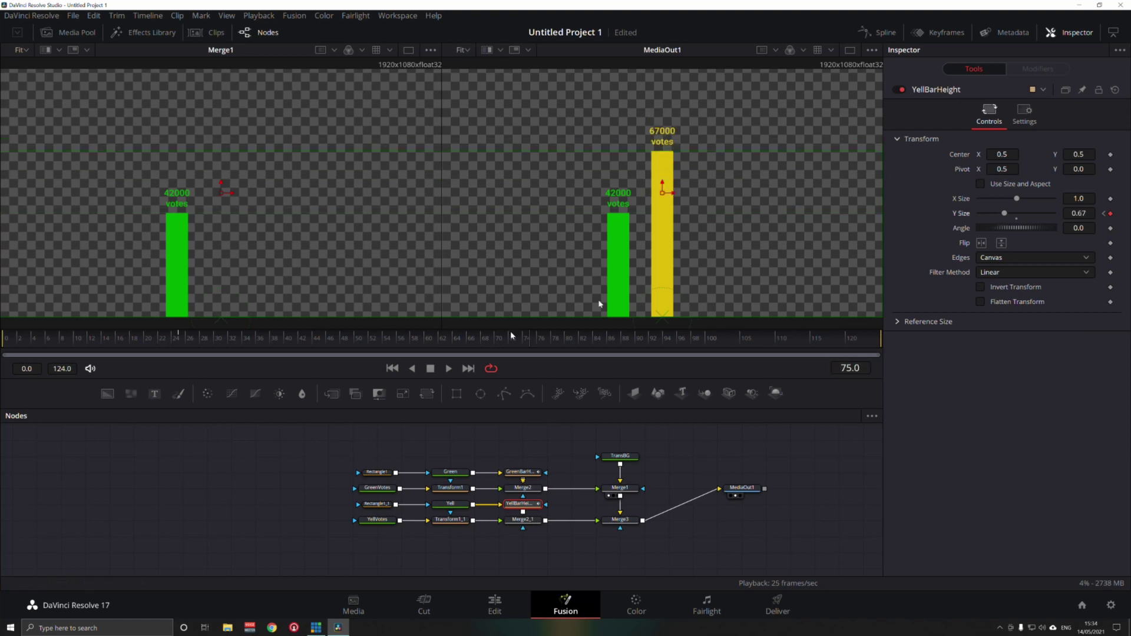
click(449, 369)
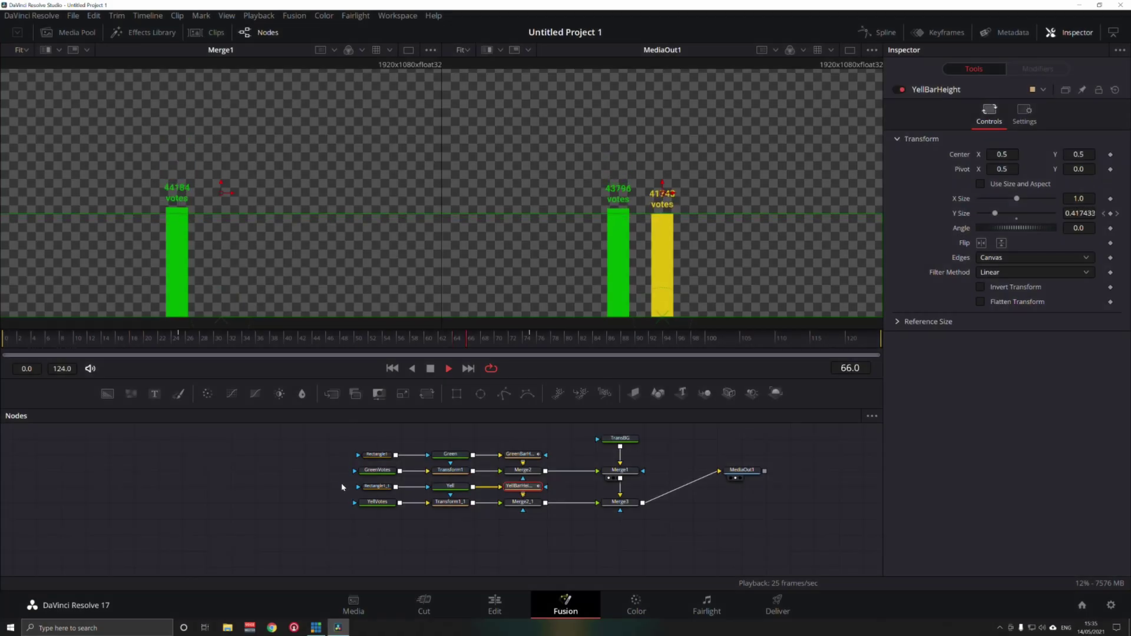
Step: Duplicate the six yellow bar and label nodes below the originals and combine the copy's output with Merge3's output in a new Merge
drag(342, 483, 551, 538)
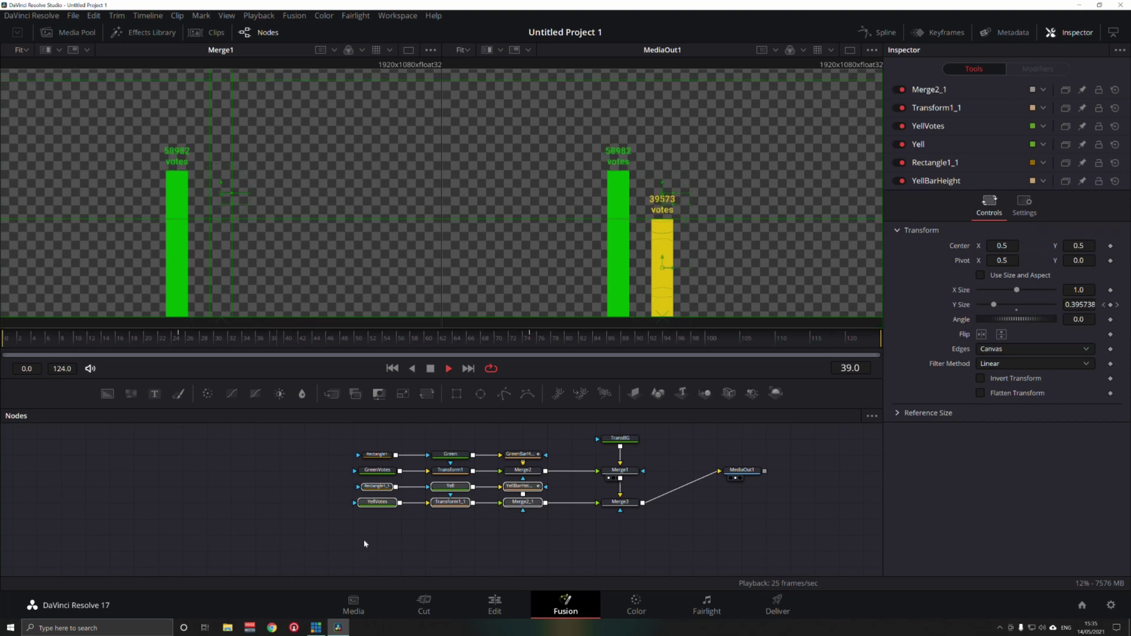
key(ctrl+v)
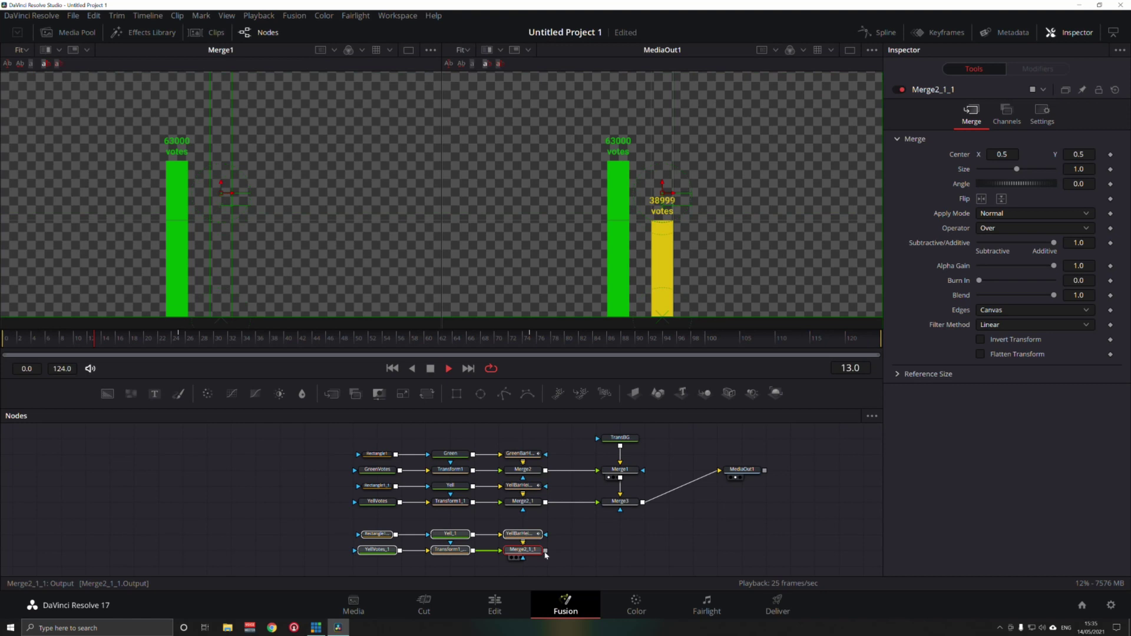
drag(545, 552, 644, 505)
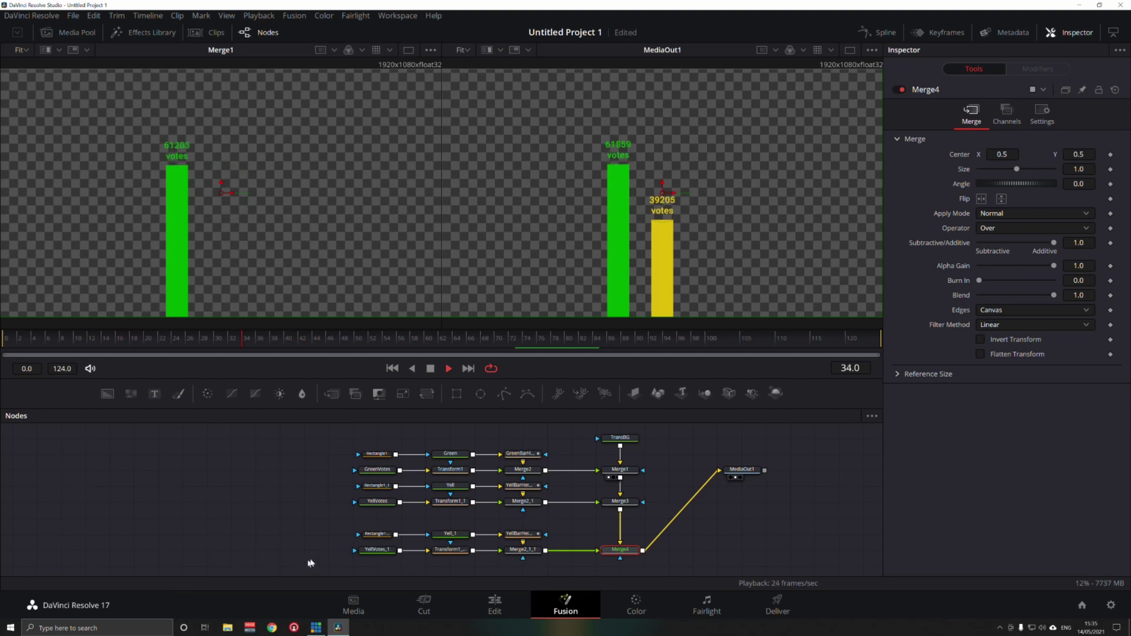
Step: Rename the duplicated Yell_1 background node to Red
click(459, 536)
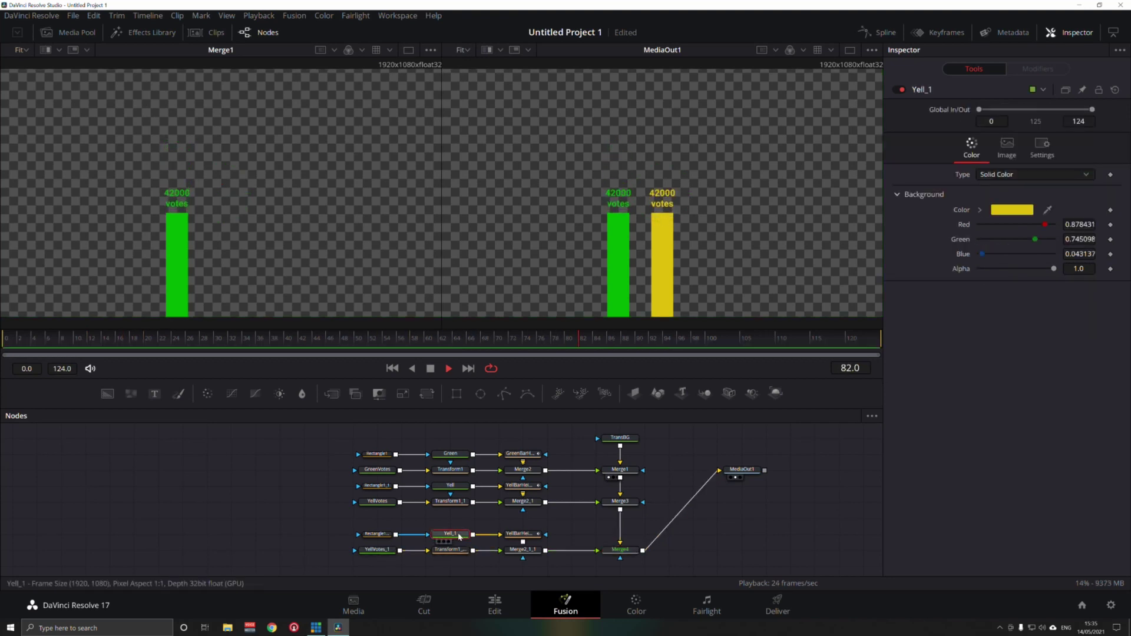
key(F2)
text(Redf)
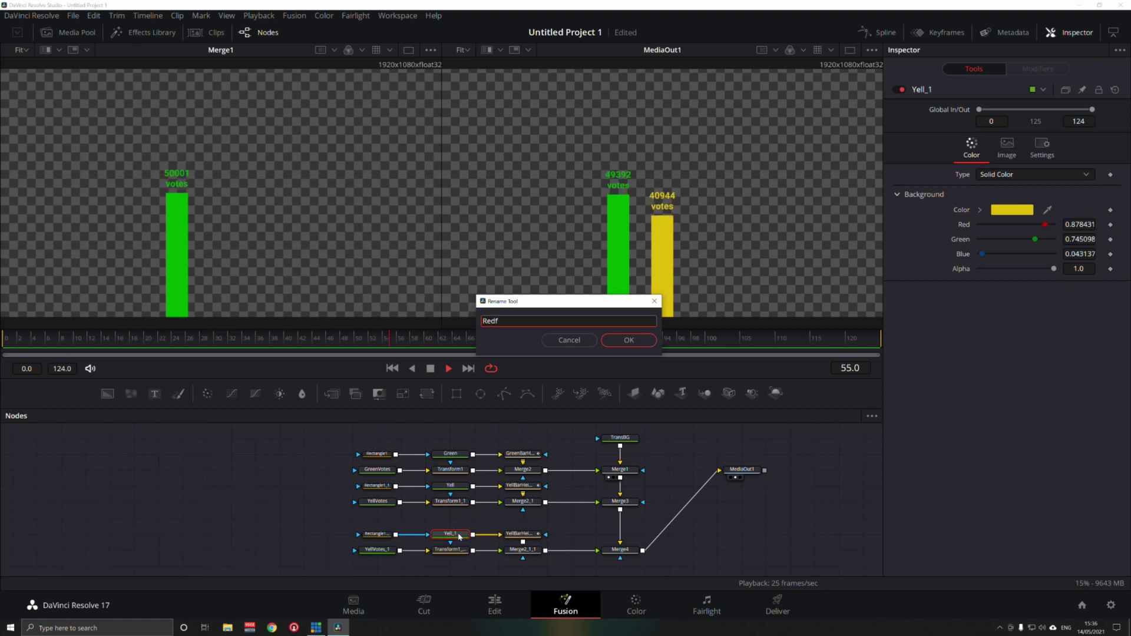
key(BackSpace)
key(Return)
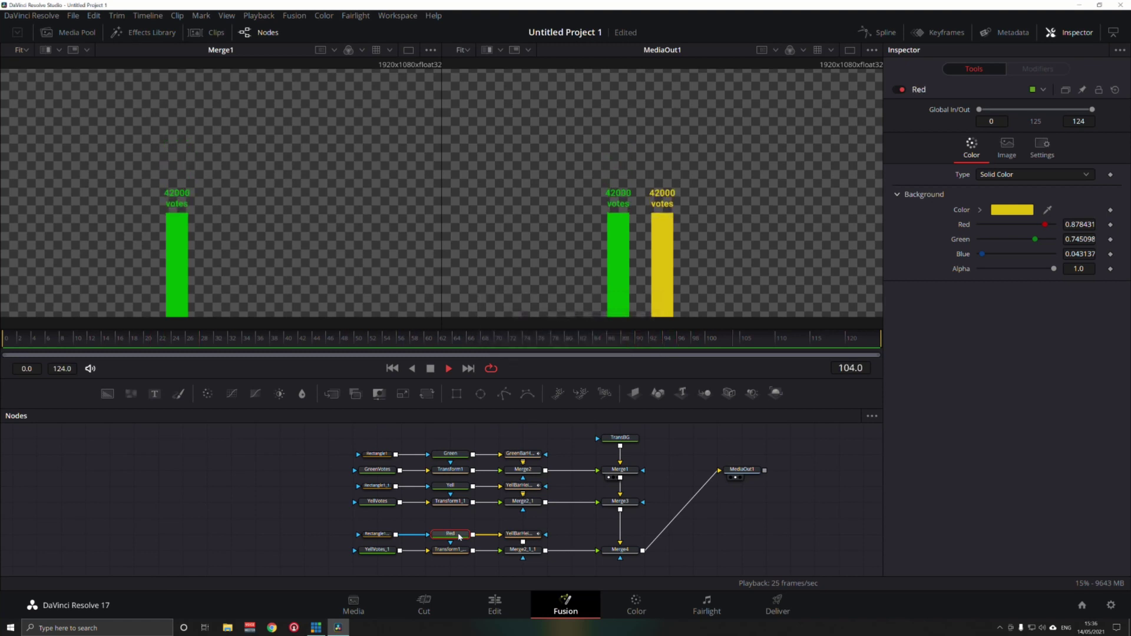
Step: Rename the duplicated YellBarHeight_1 transform node to RedBarHeight
click(529, 535)
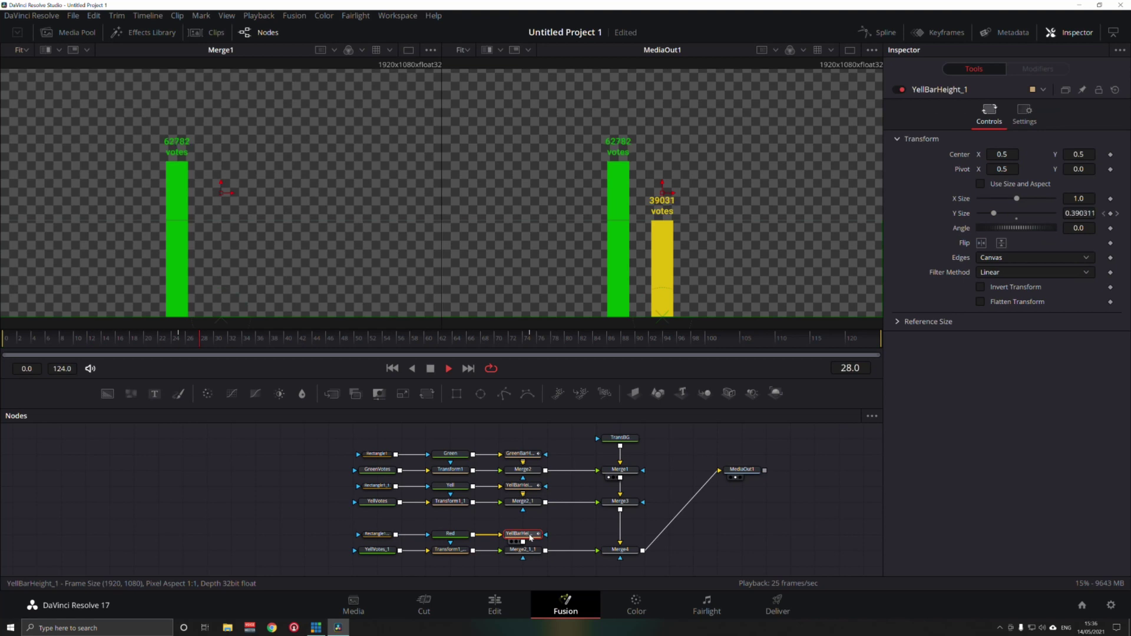
key(F2)
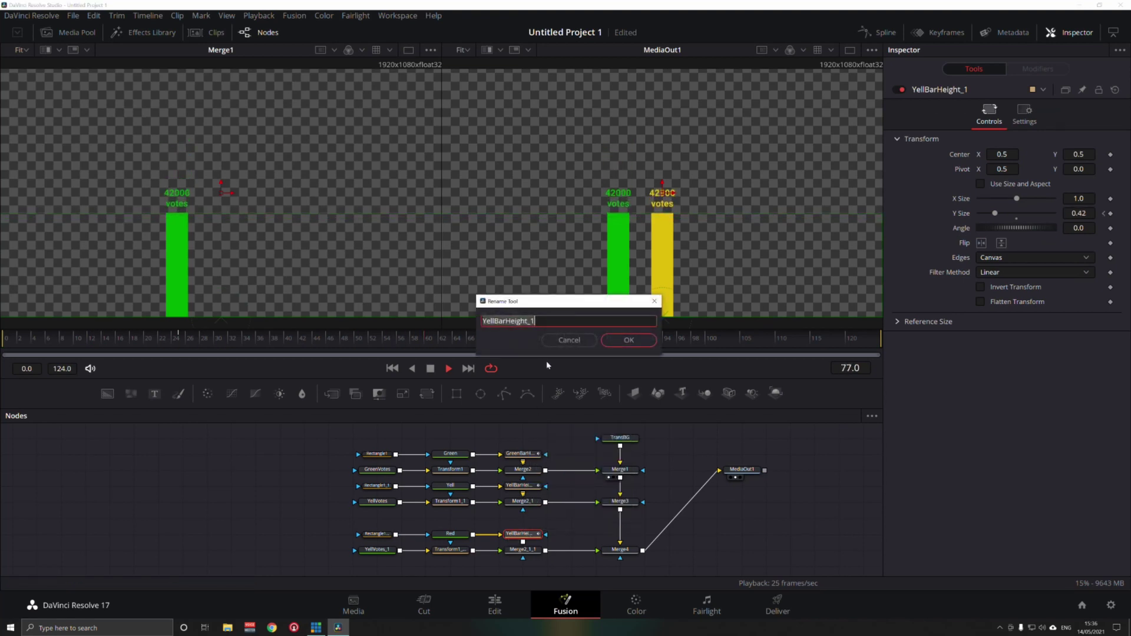
text(RedB)
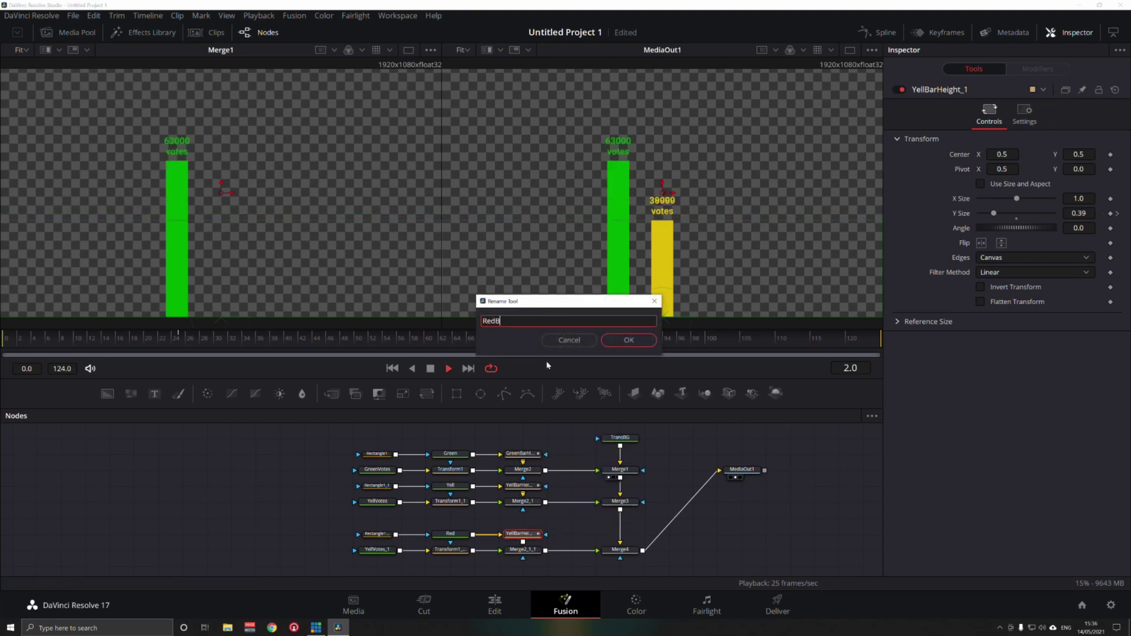
text(arHeight)
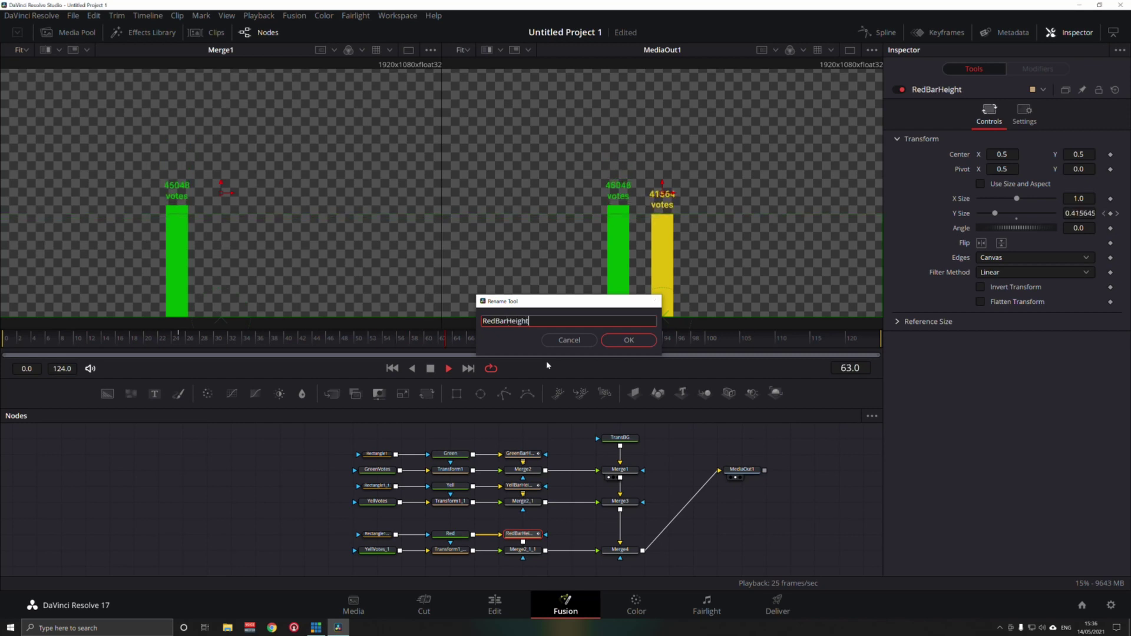
key(Return)
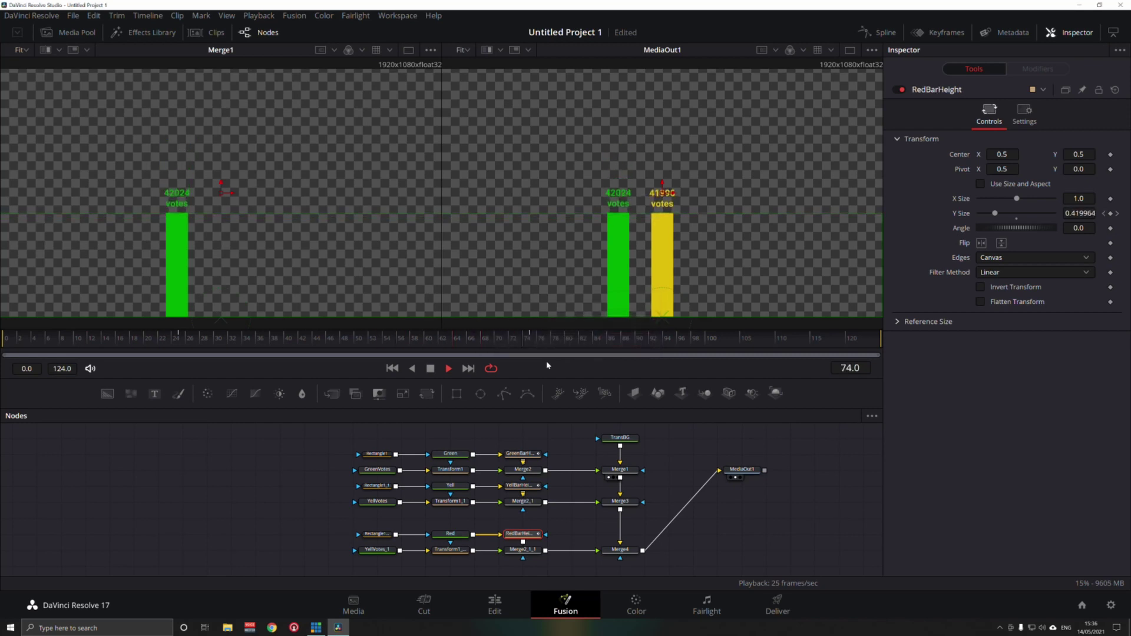
Step: Rename the duplicated YellVotes_1 text node to RedVotes
click(378, 551)
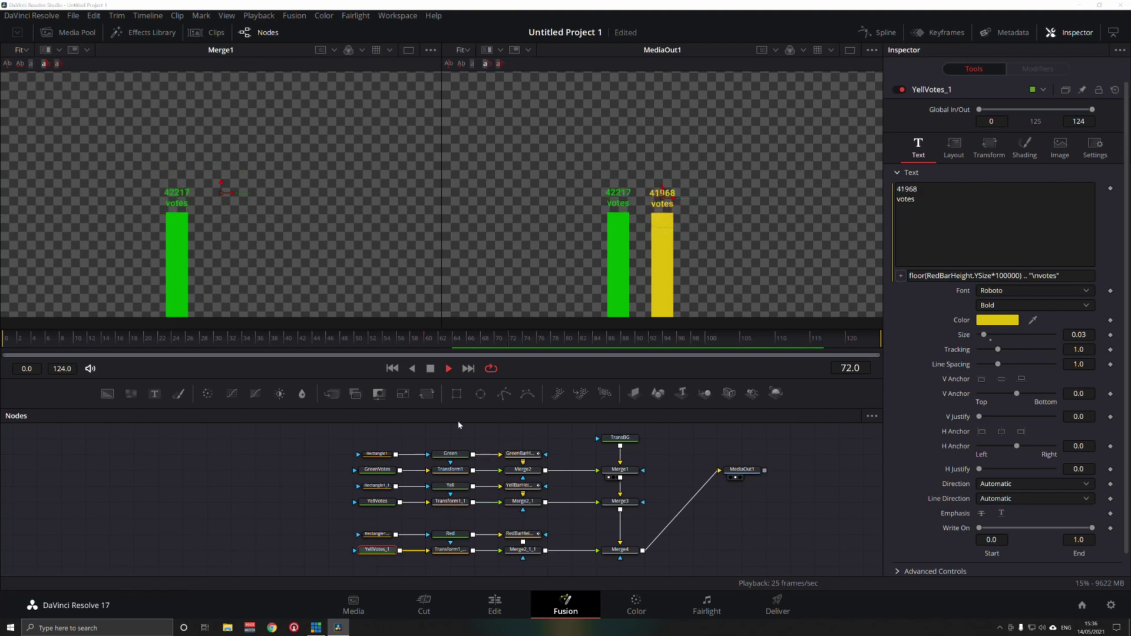
key(F2)
text(Red)
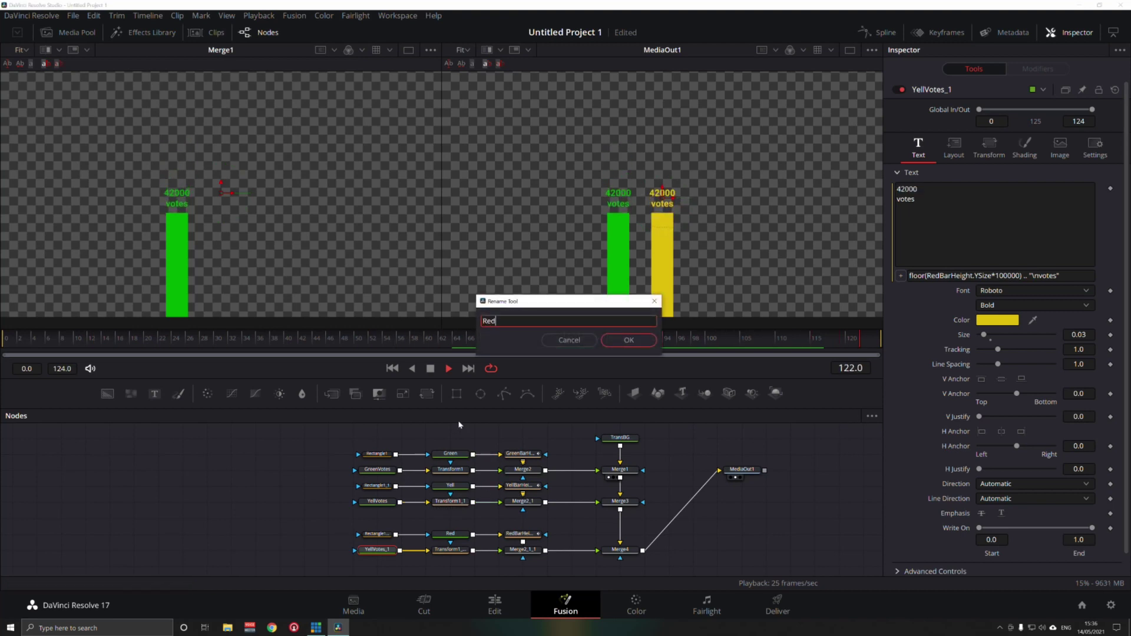
text(Votes)
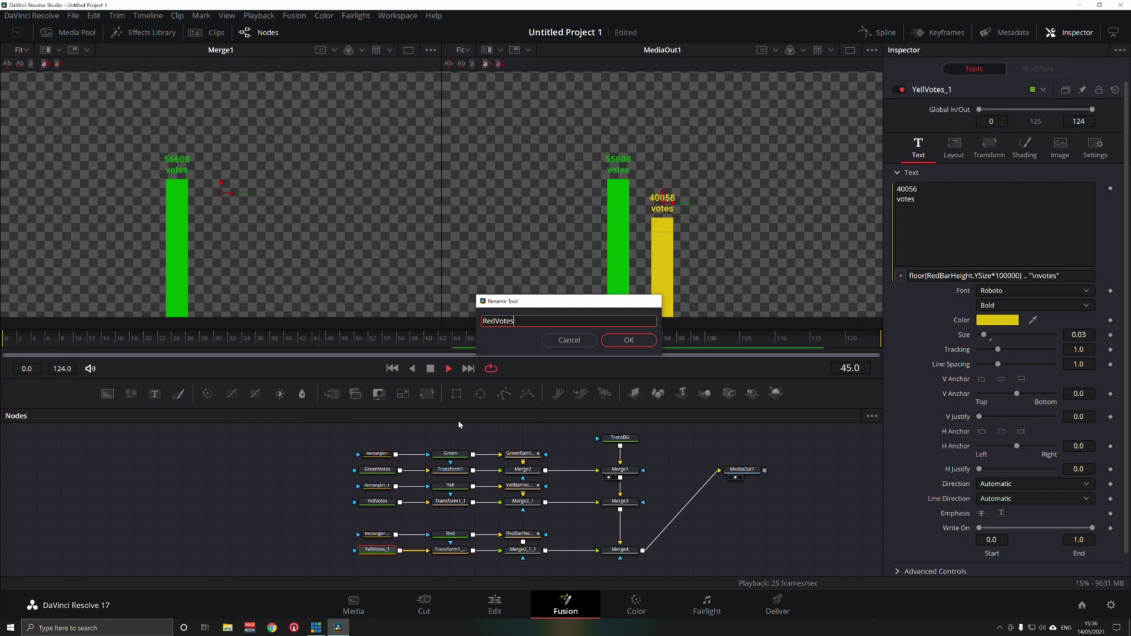
key(Return)
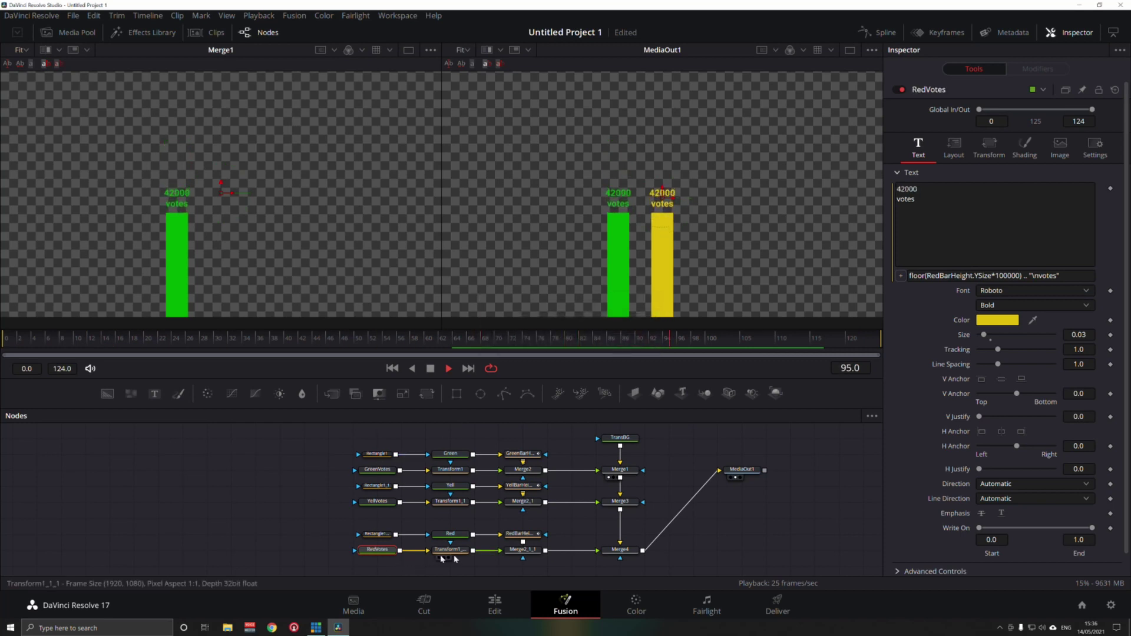
Step: Set the Center X of the Rectangle1_1_1 mask feeding the Red background to 0.6
click(374, 535)
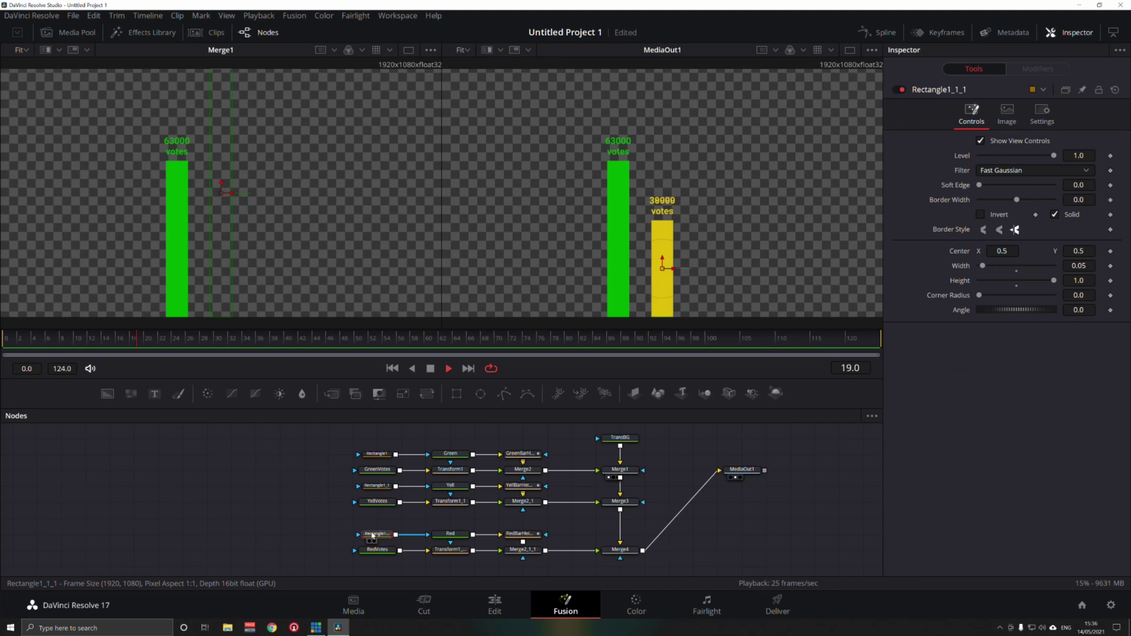
click(1003, 251)
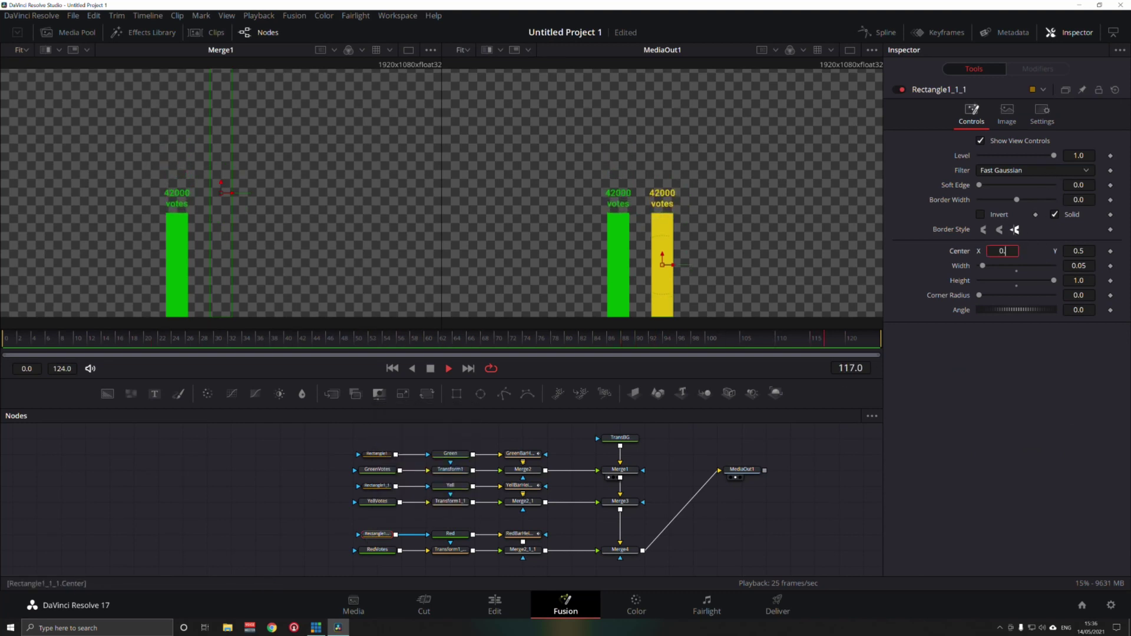
text(6)
key(Tab)
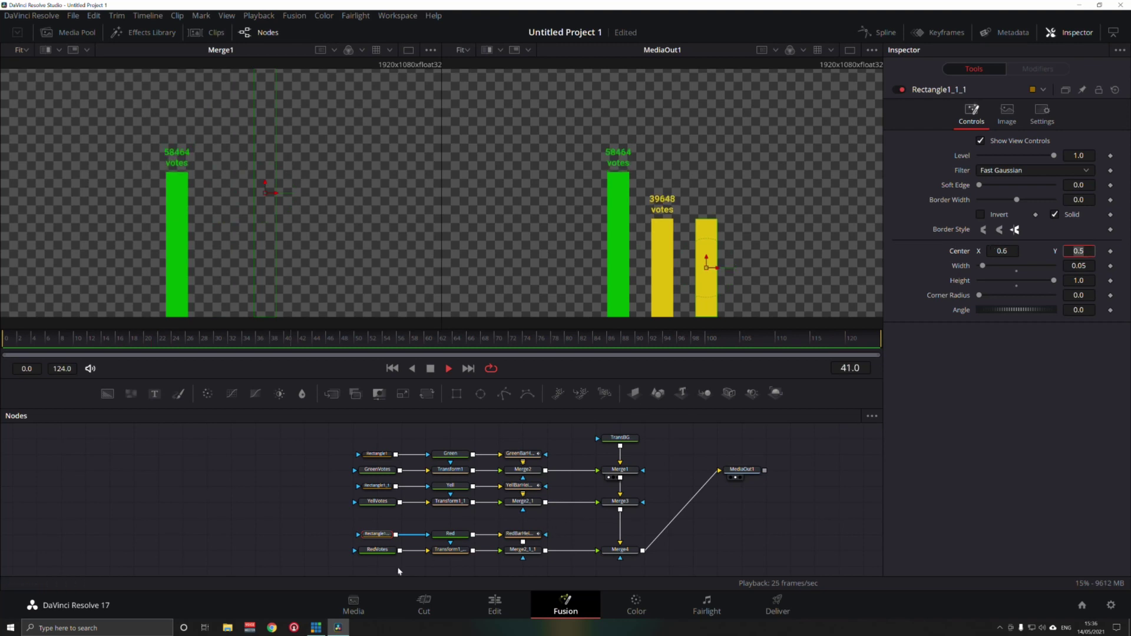
Step: Change the X value in Transform1_1_1's Center Point expression to 0.6, keeping the RedBarHeight.YSize term
click(450, 551)
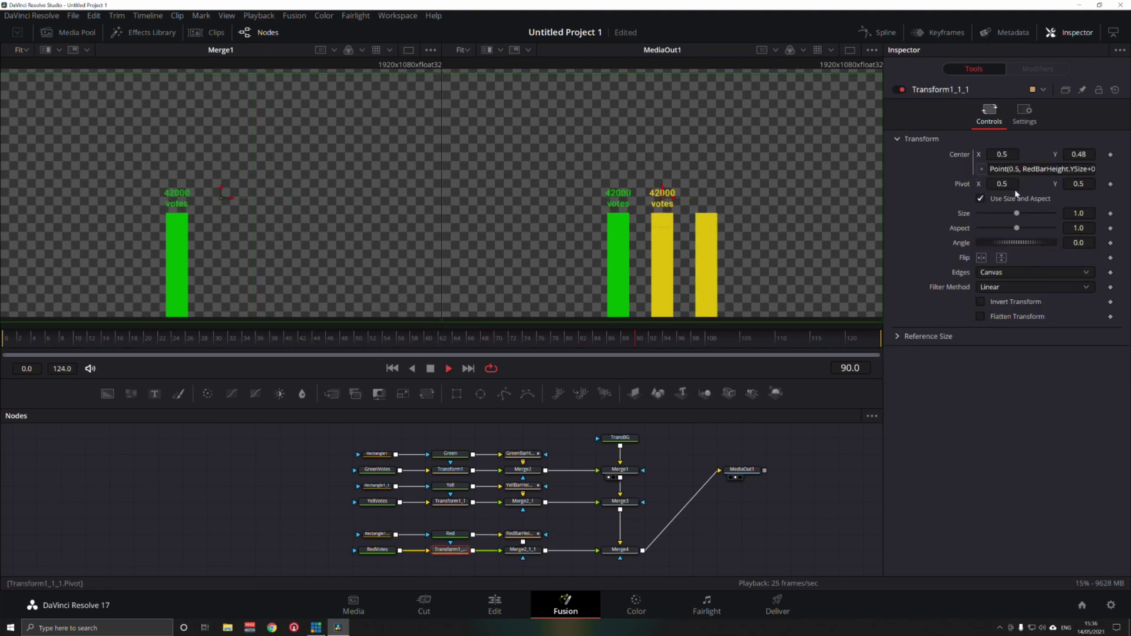
click(1020, 170)
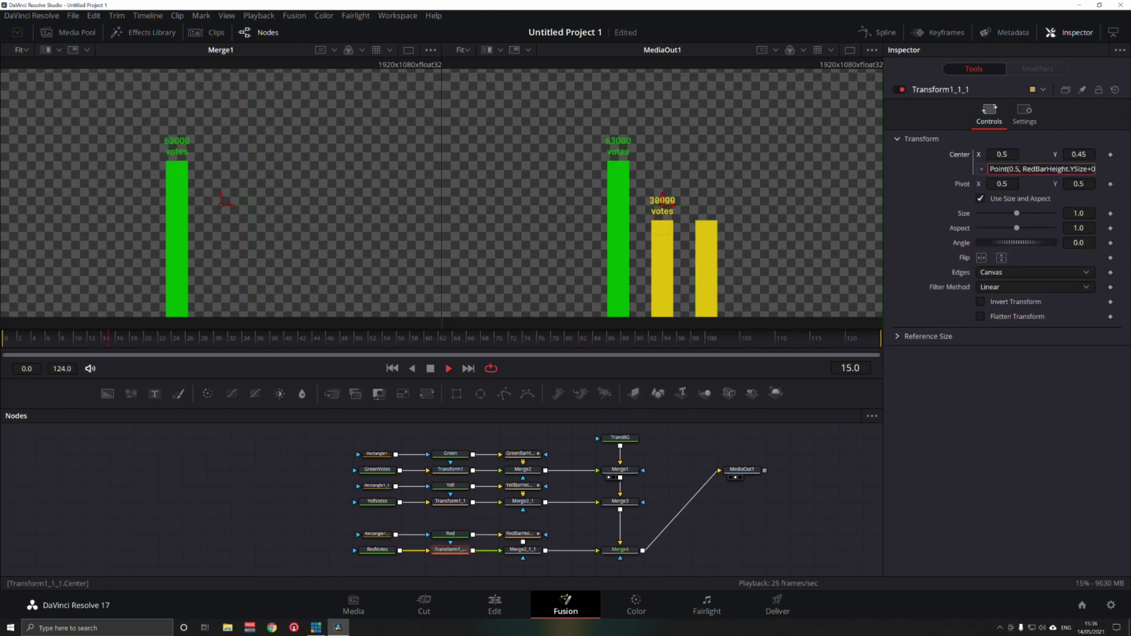
key(BackSpace)
text(6)
key(Tab)
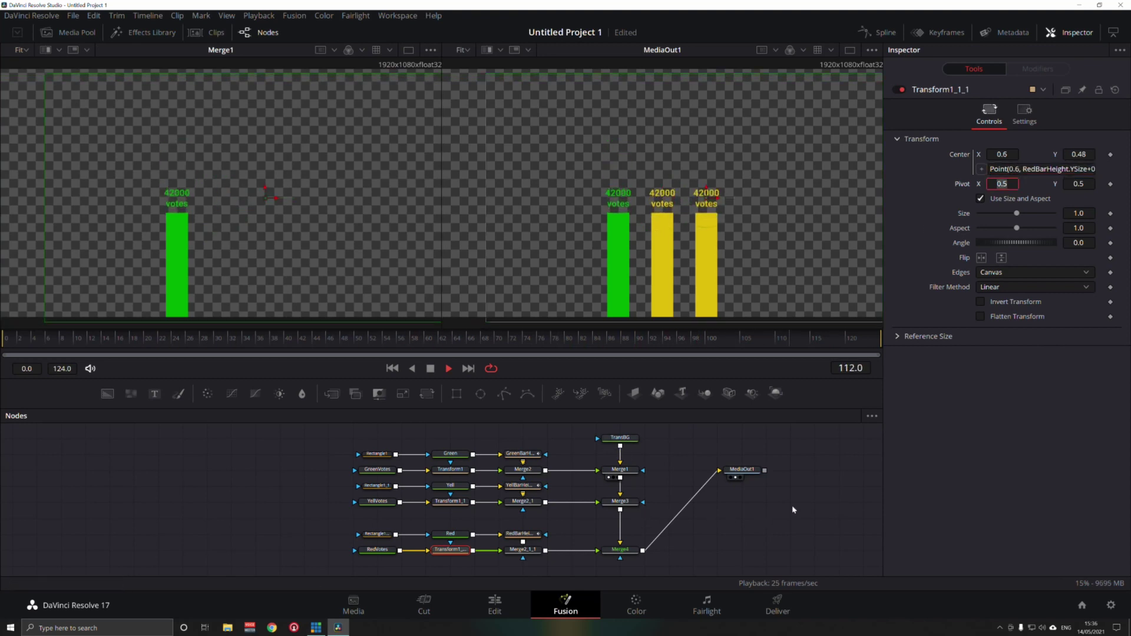
Step: Set the Red background node's colour to the custom red #e70f16
click(442, 538)
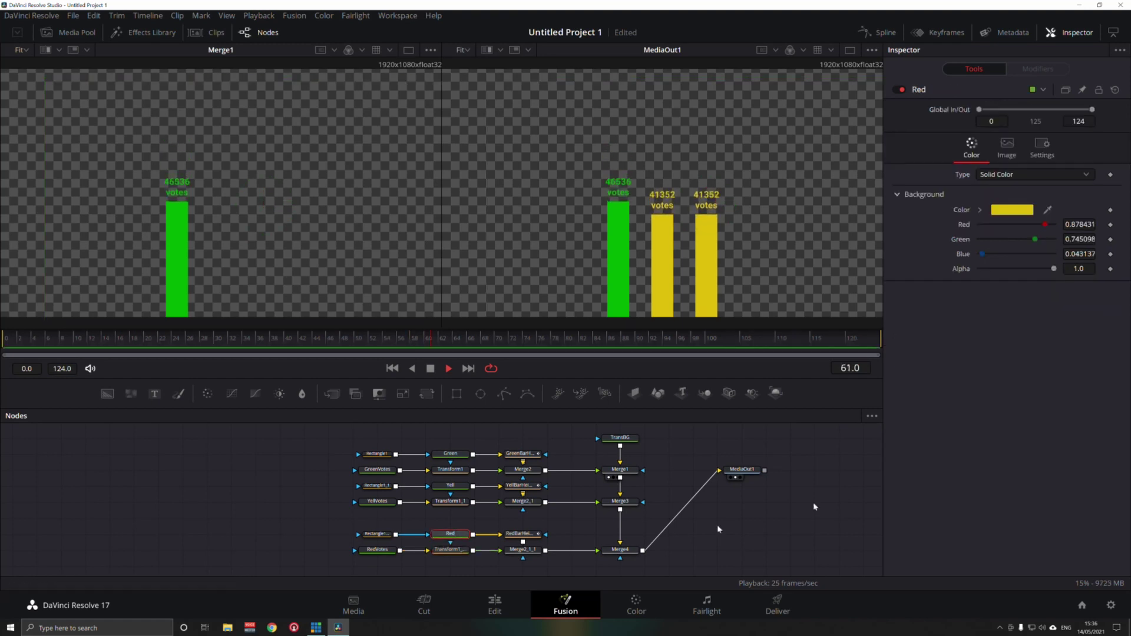
click(1011, 210)
click(460, 367)
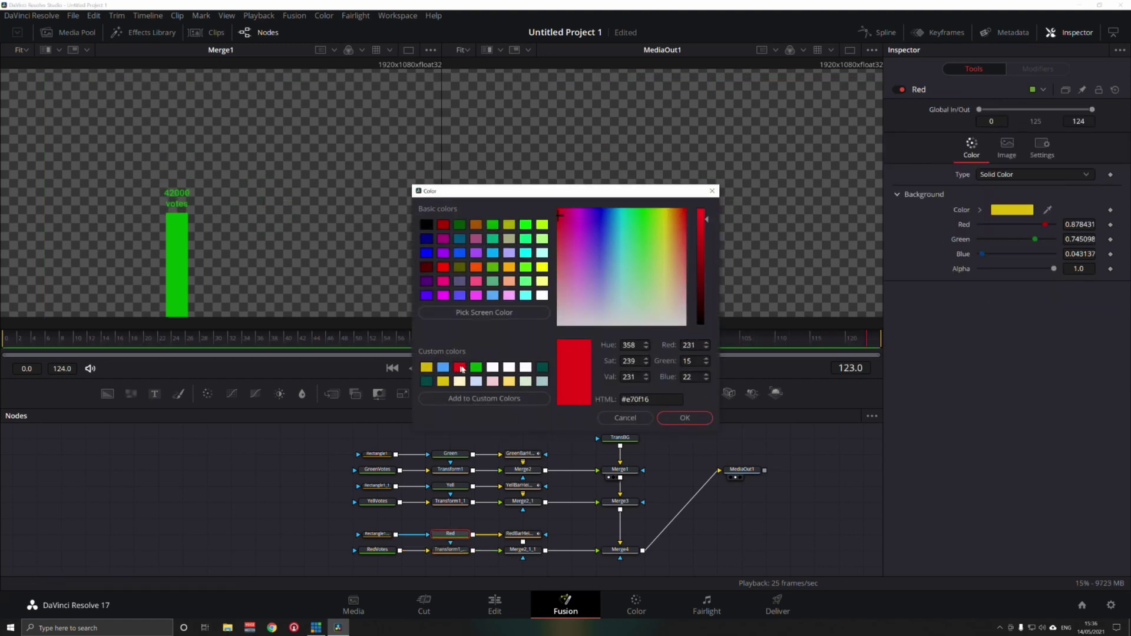
click(702, 418)
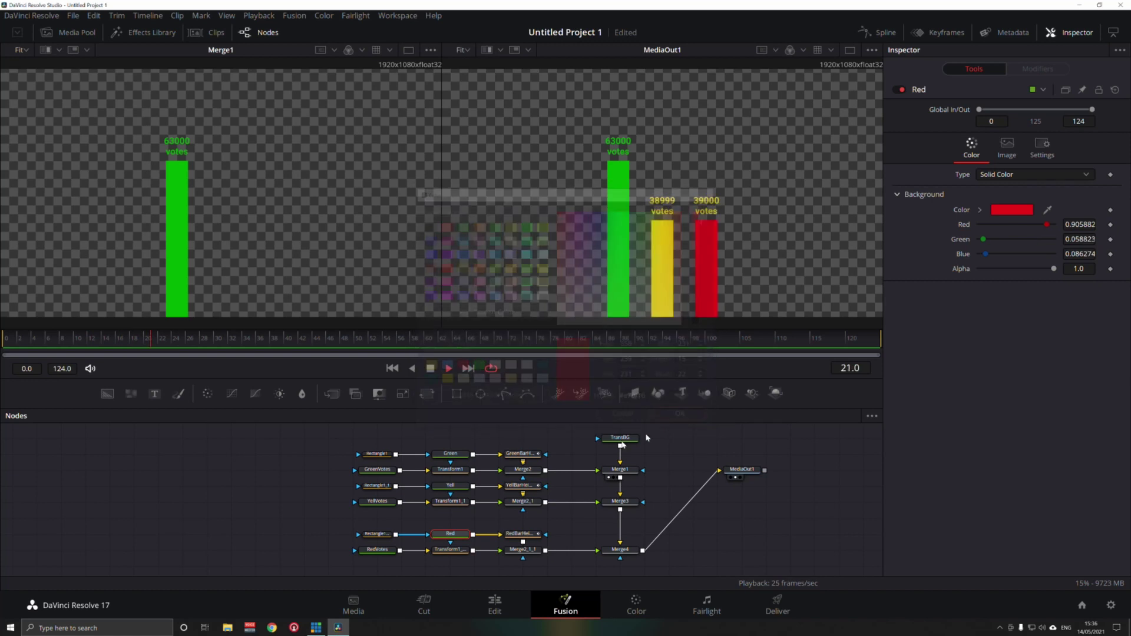
Step: Set the RedVotes text colour to the same custom red as the bar
click(369, 554)
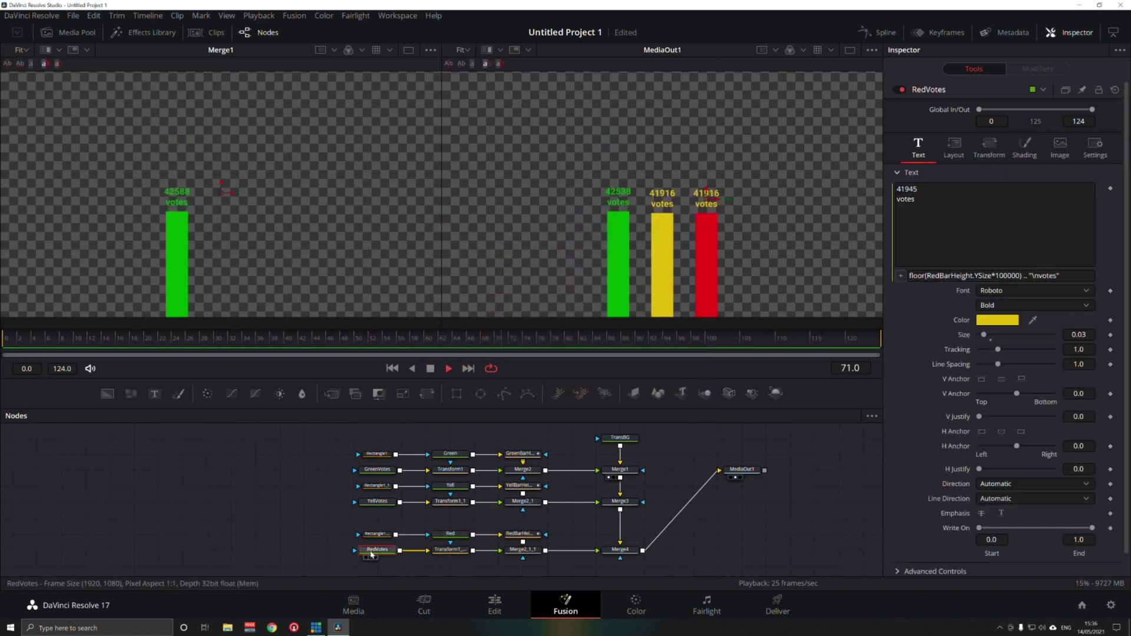
click(1003, 322)
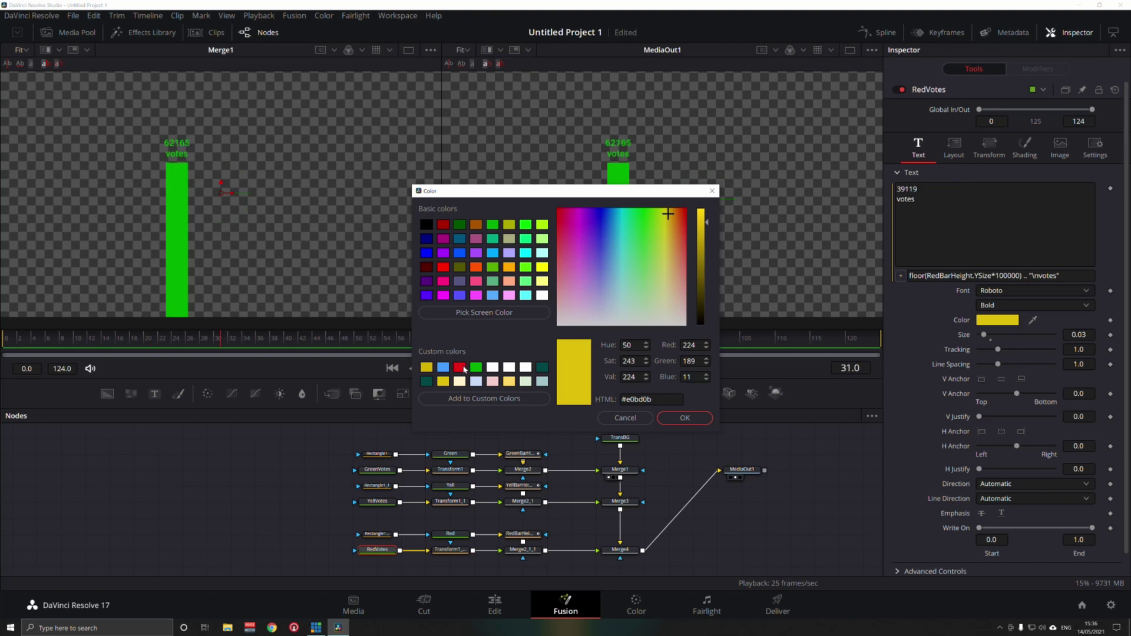
click(460, 367)
click(685, 418)
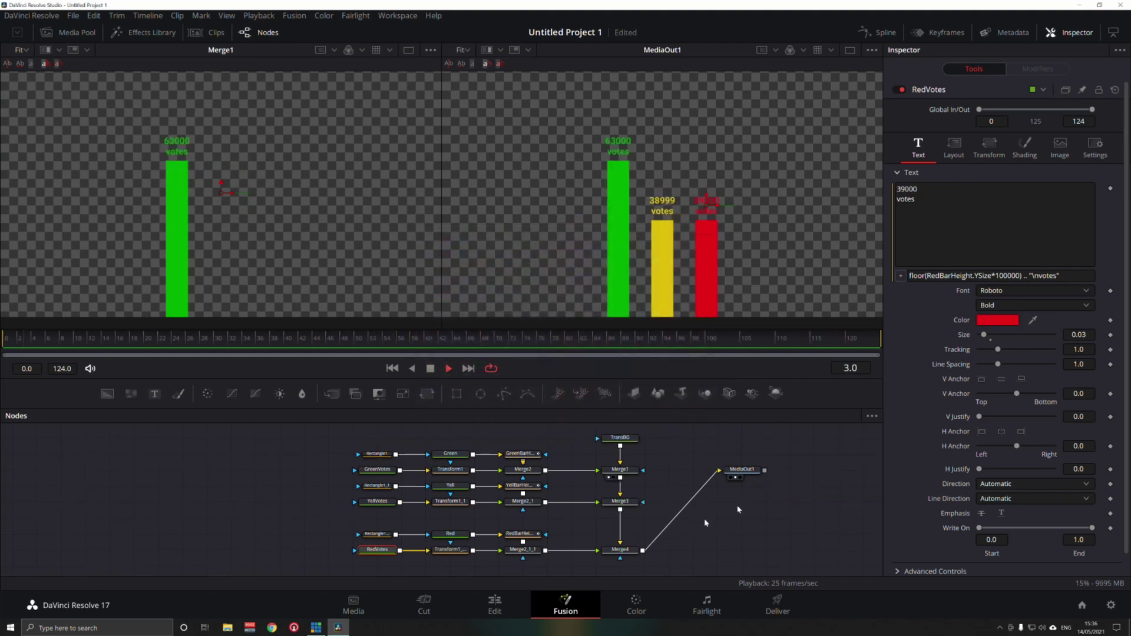
Step: Stop playback and set RedBarHeight's Y Size keyframe at frame 25 to 0.75
click(429, 367)
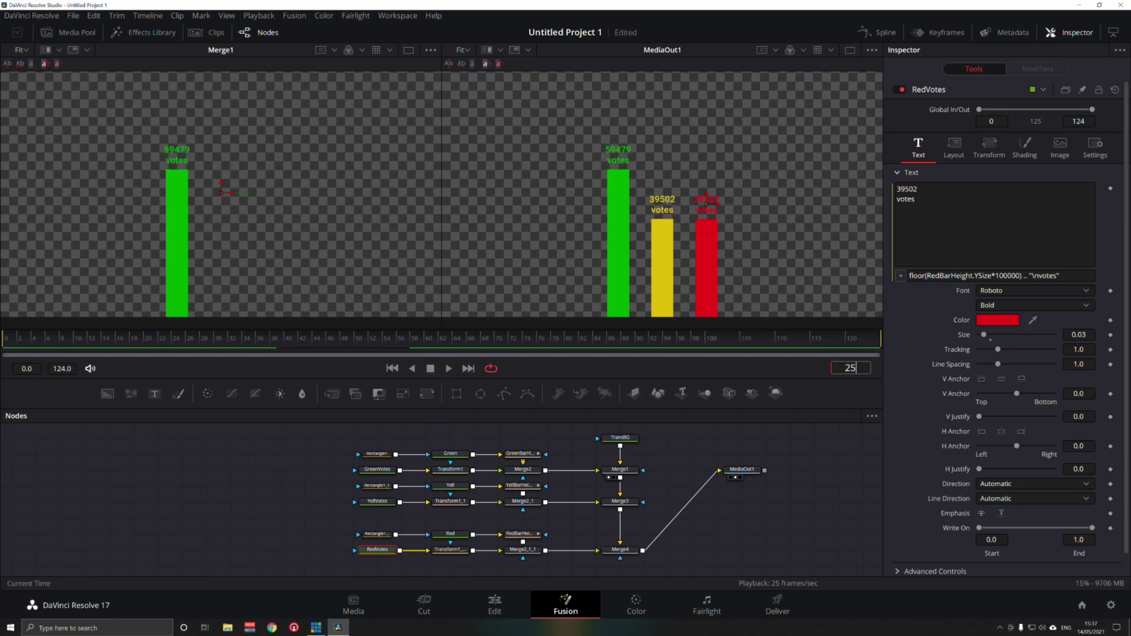
text(25)
click(523, 534)
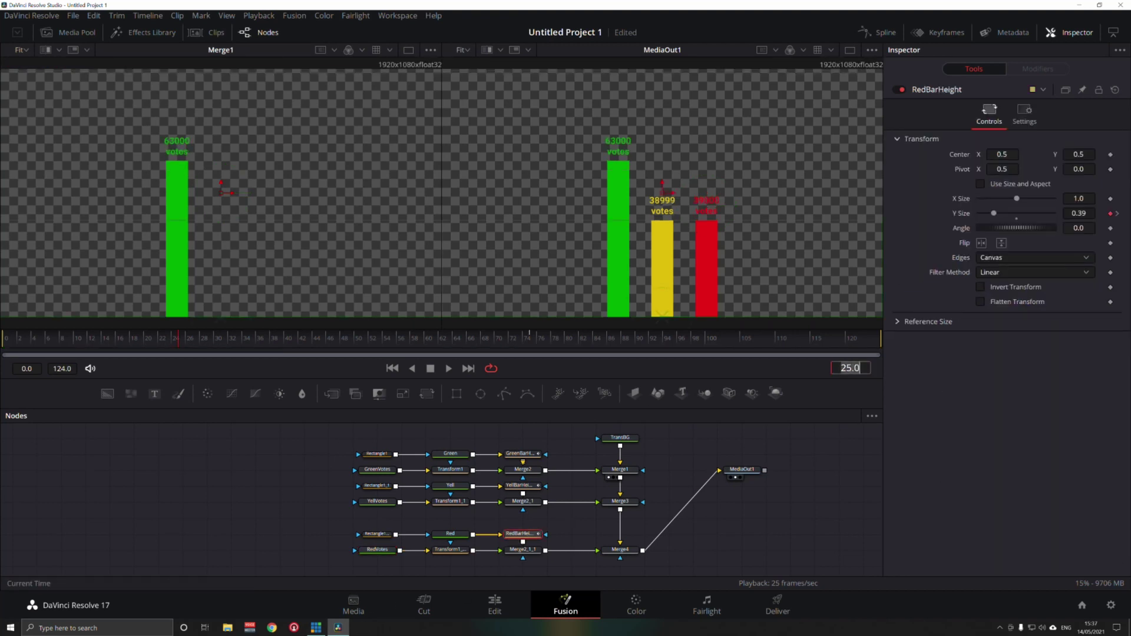
drag(994, 213, 1009, 216)
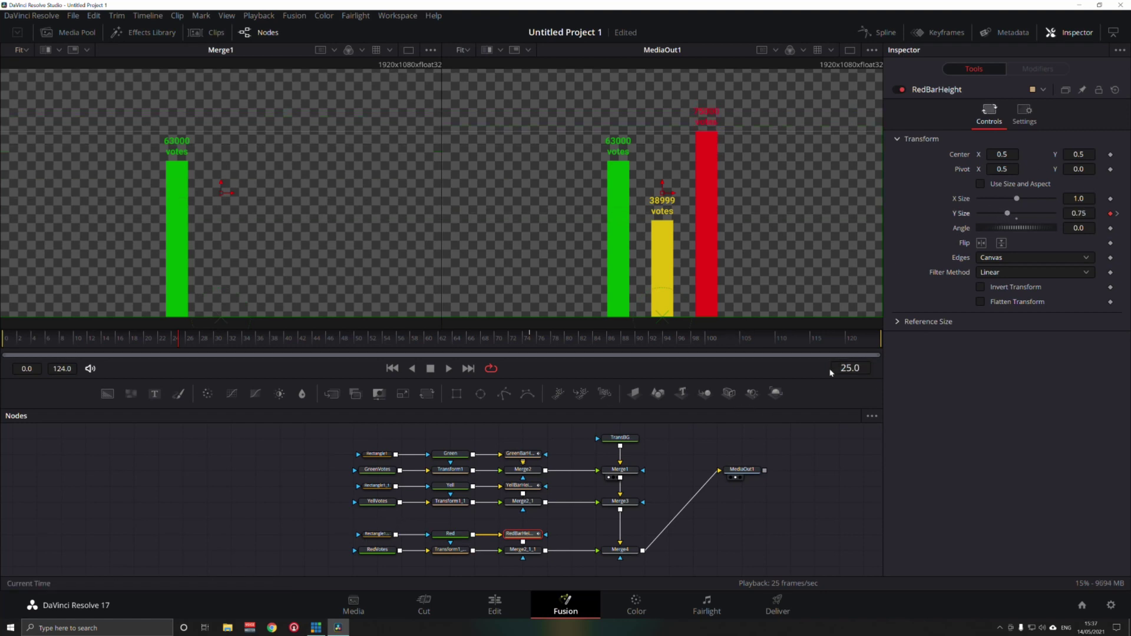
Step: Increase RedBarHeight's Y Size keyframe at frame 75 and play the animation
click(850, 368)
key(Return)
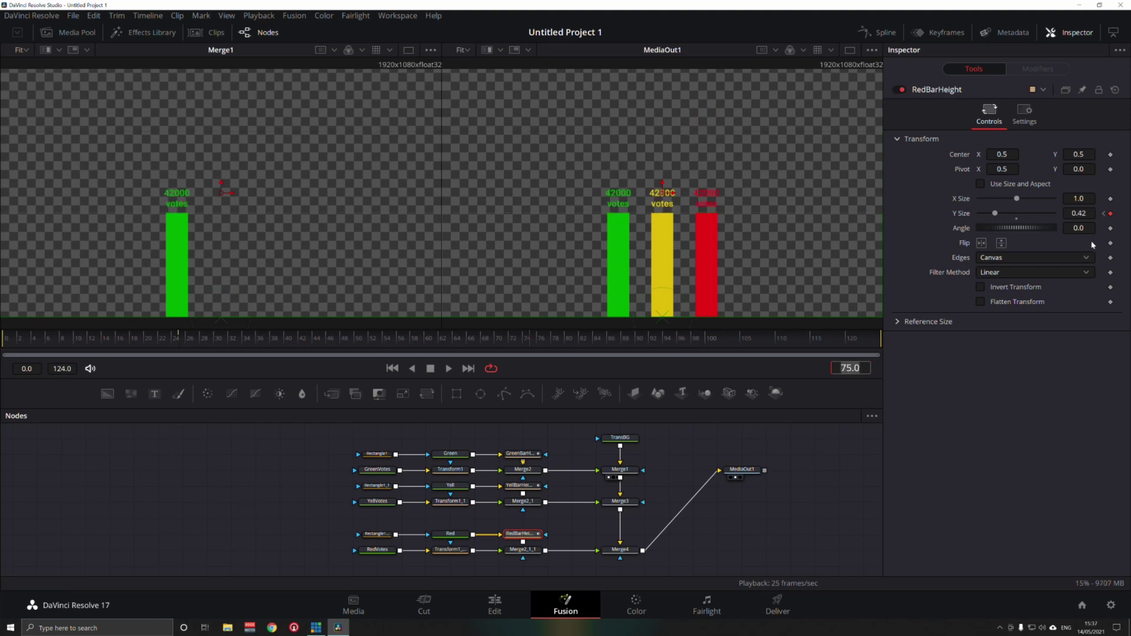
drag(995, 213, 1005, 214)
click(448, 369)
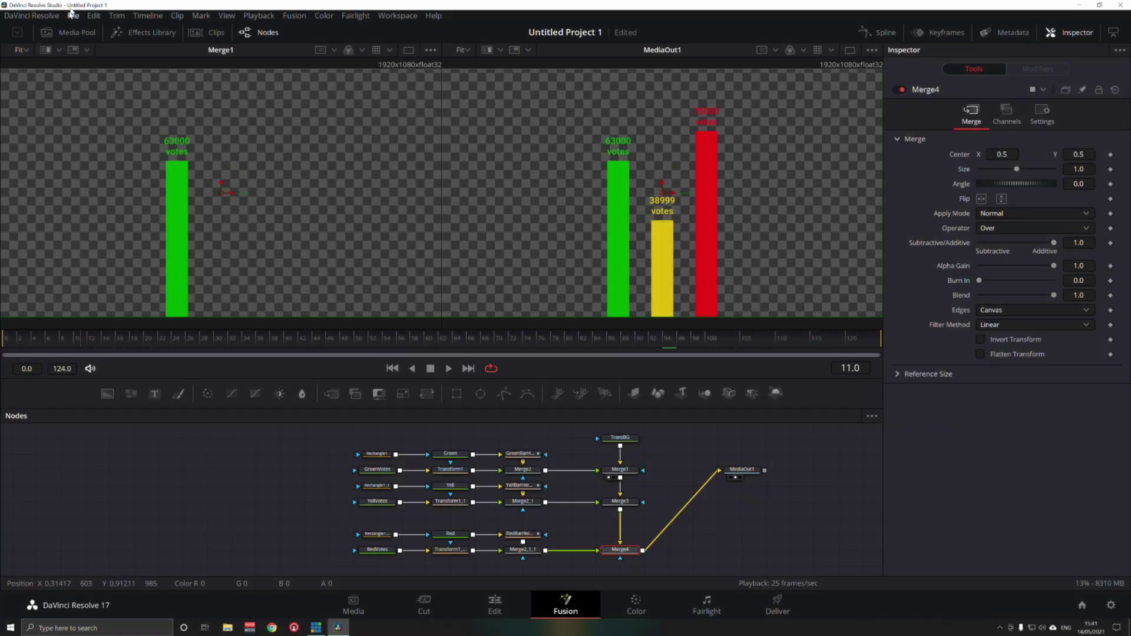
Step: Export the Fusion composition as BarChart.comp in the Fusion Comps folder, replacing the existing file
click(73, 15)
mouse_move(103, 177)
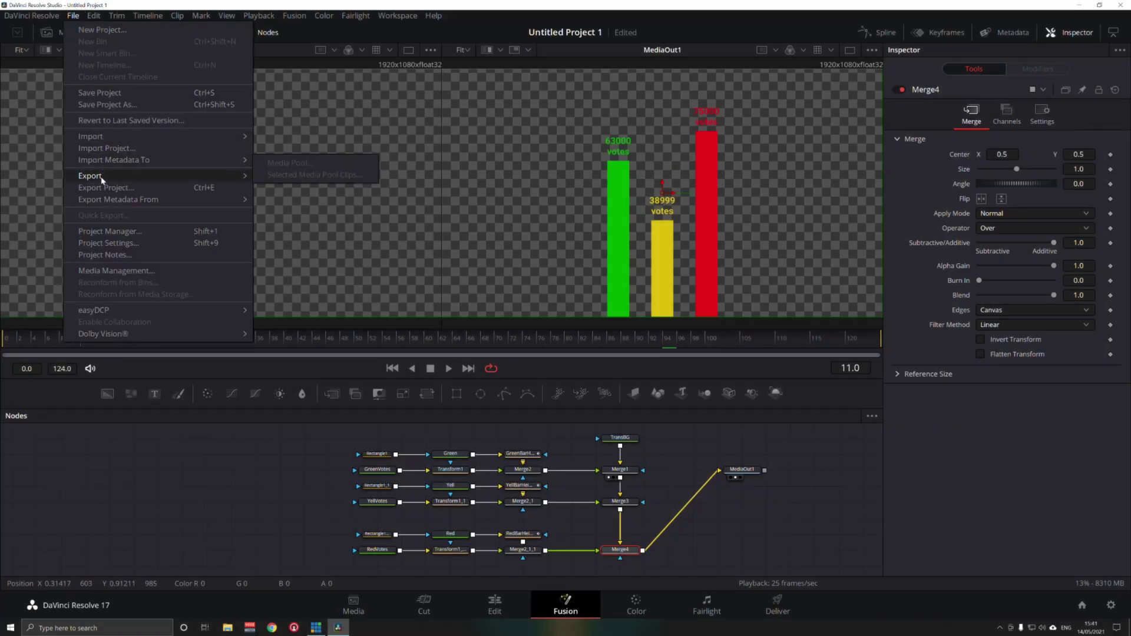
click(304, 221)
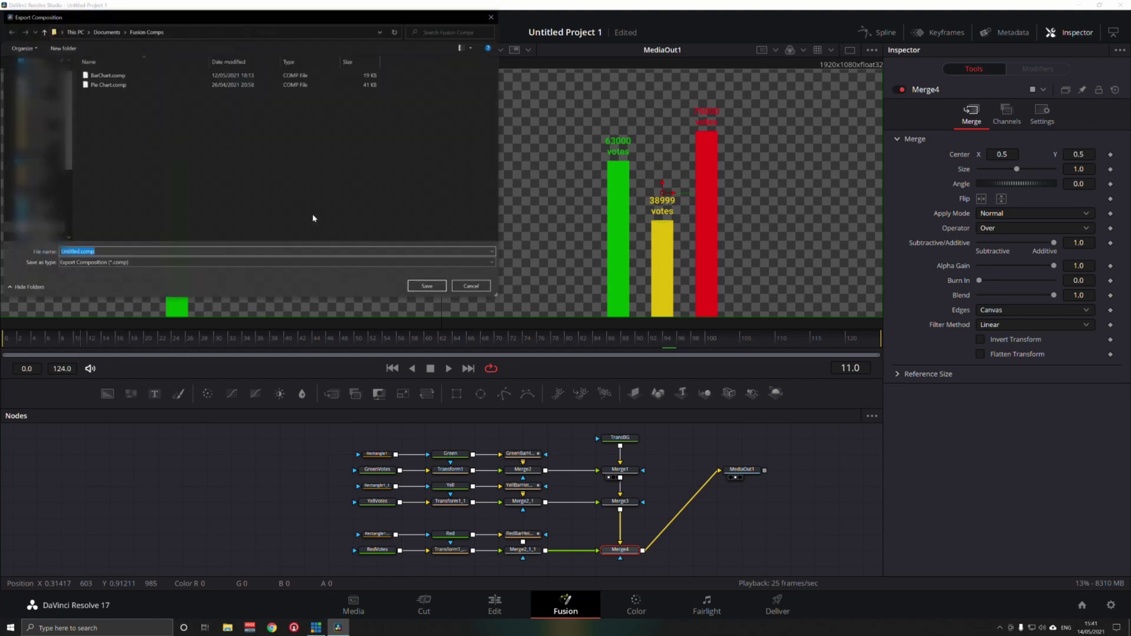
click(108, 77)
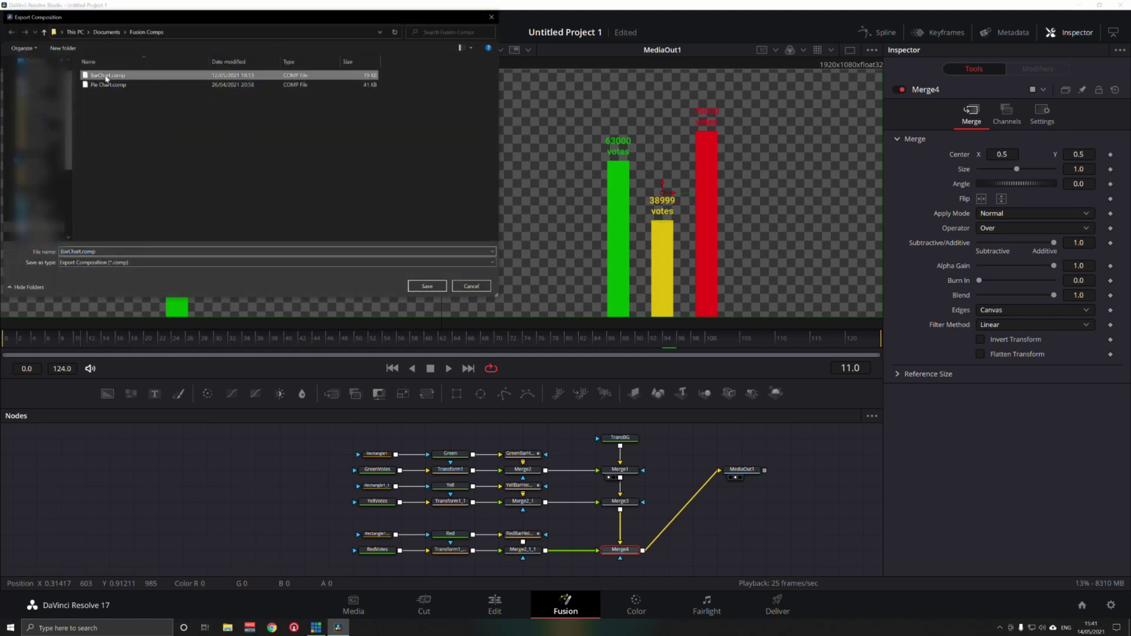
click(431, 288)
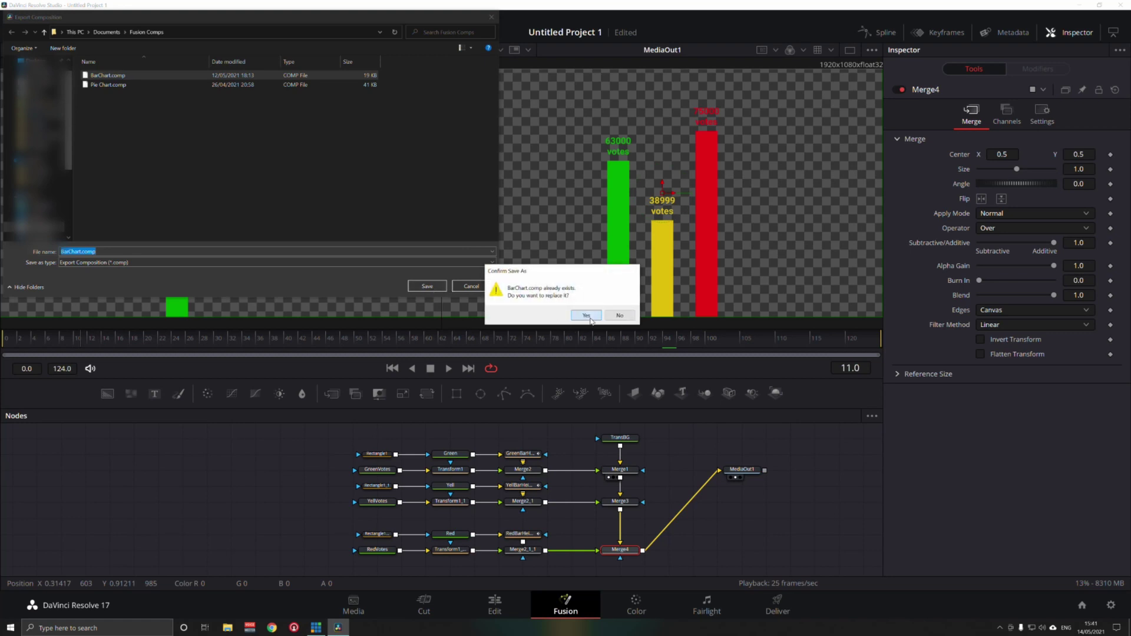
click(586, 315)
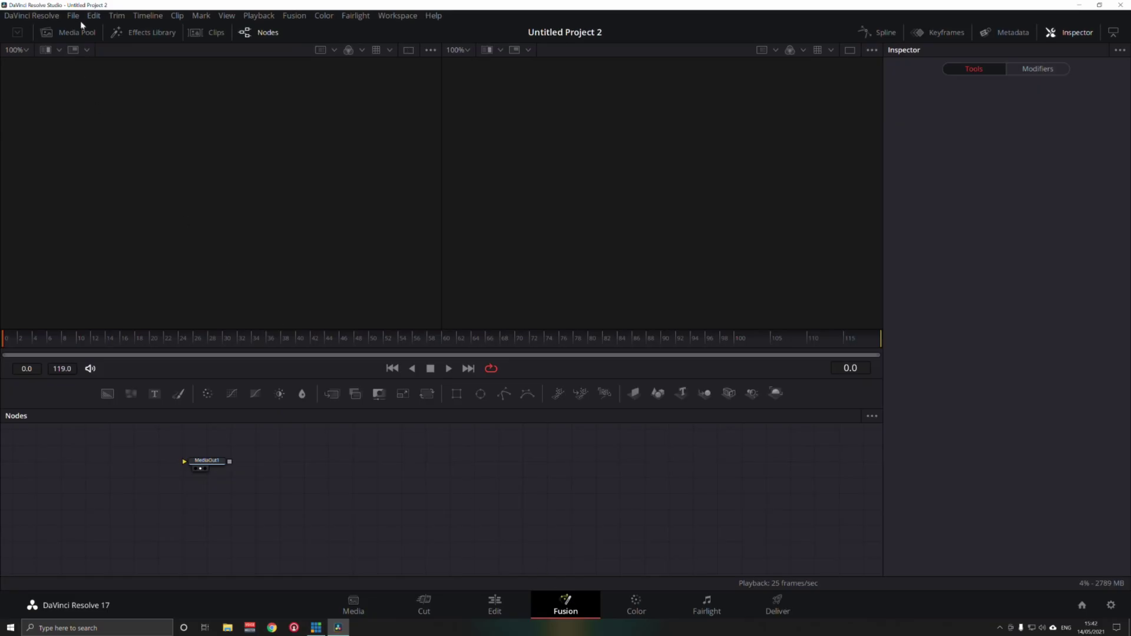
Step: Import the BarChart.comp Fusion composition from the Fusion Comps folder into Untitled Project 2
click(73, 15)
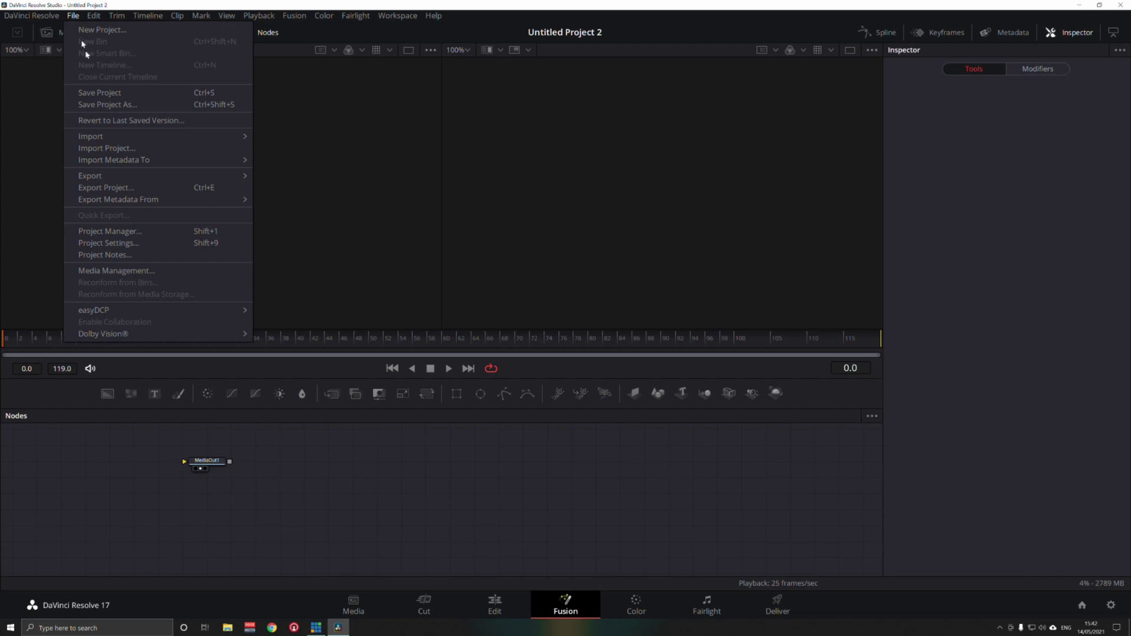
mouse_move(99, 137)
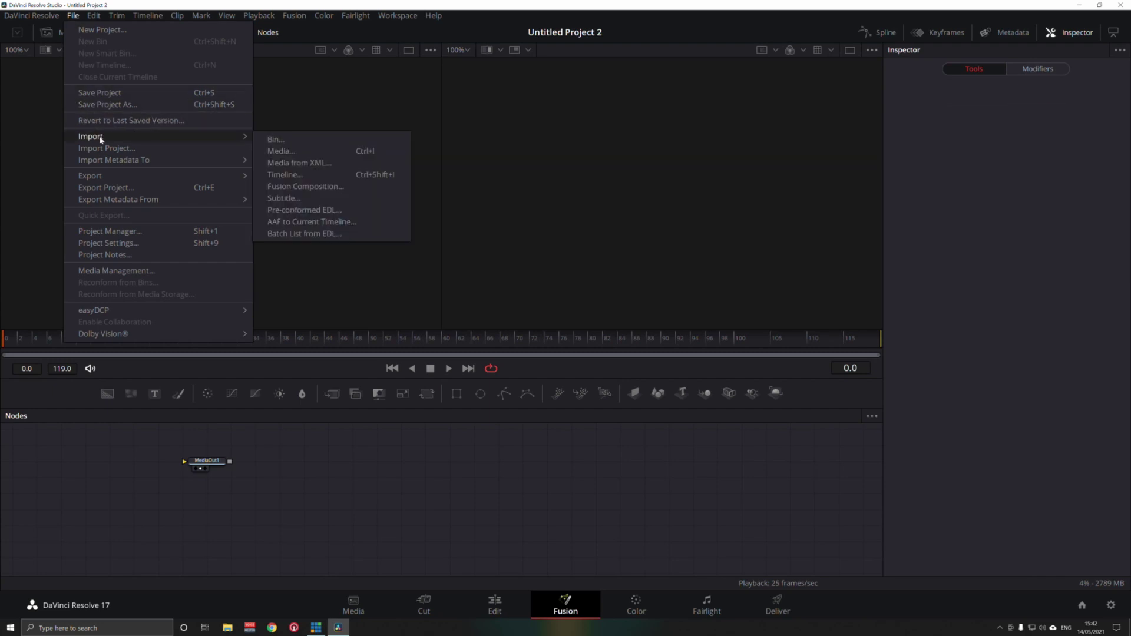
click(328, 186)
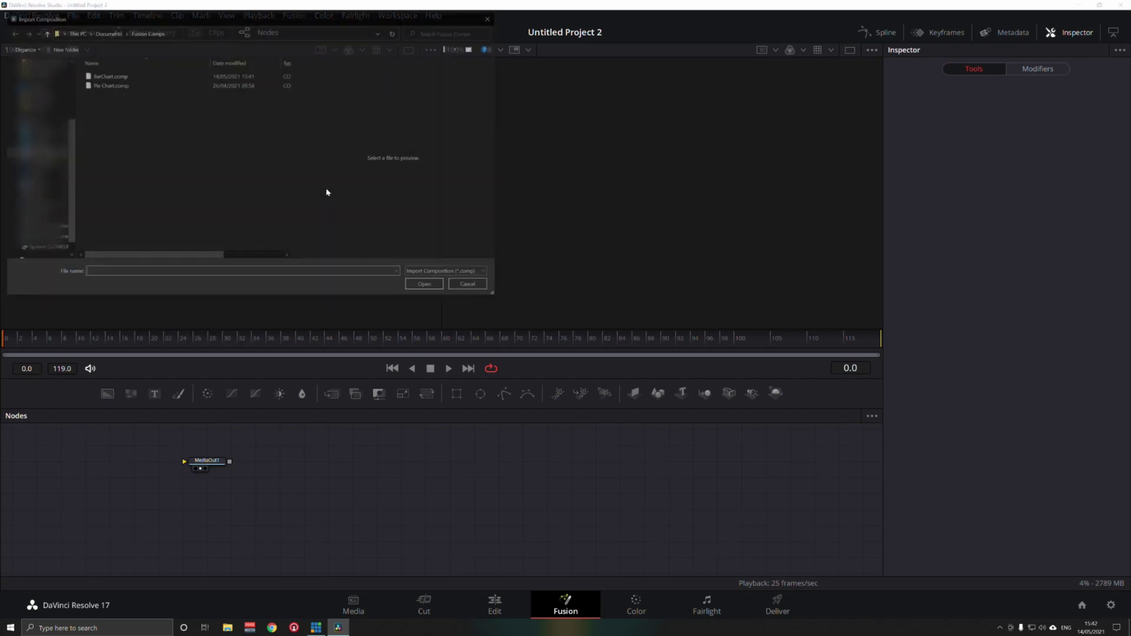
click(109, 77)
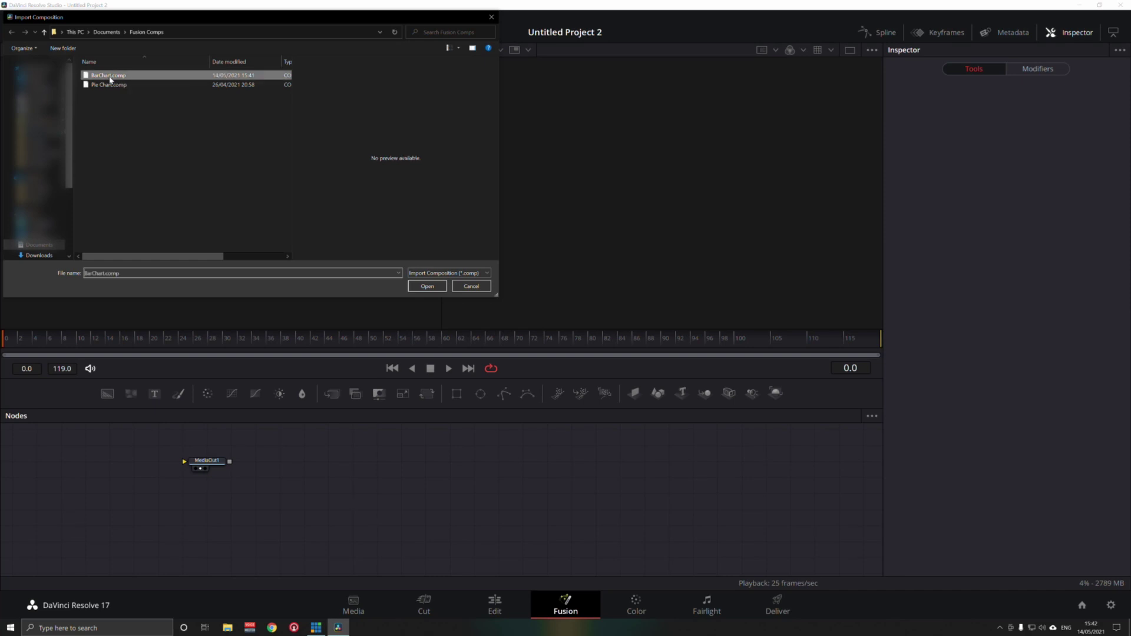
click(428, 286)
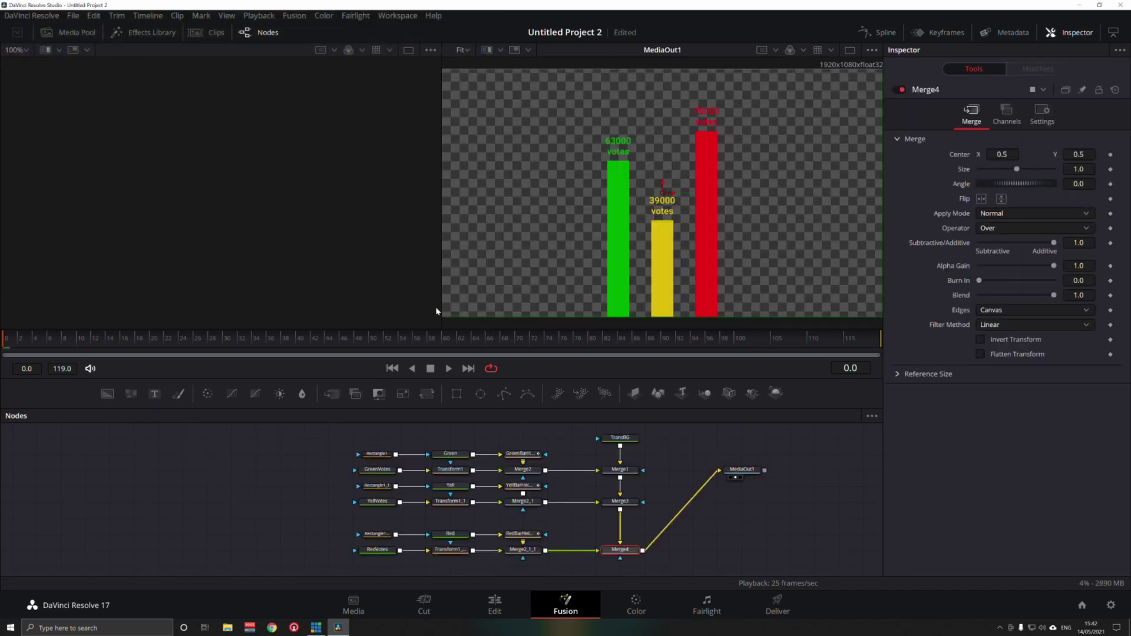
Step: View the imported bar chart on the Edit page with the playhead at the start of the timeline
click(496, 607)
drag(430, 434, 409, 436)
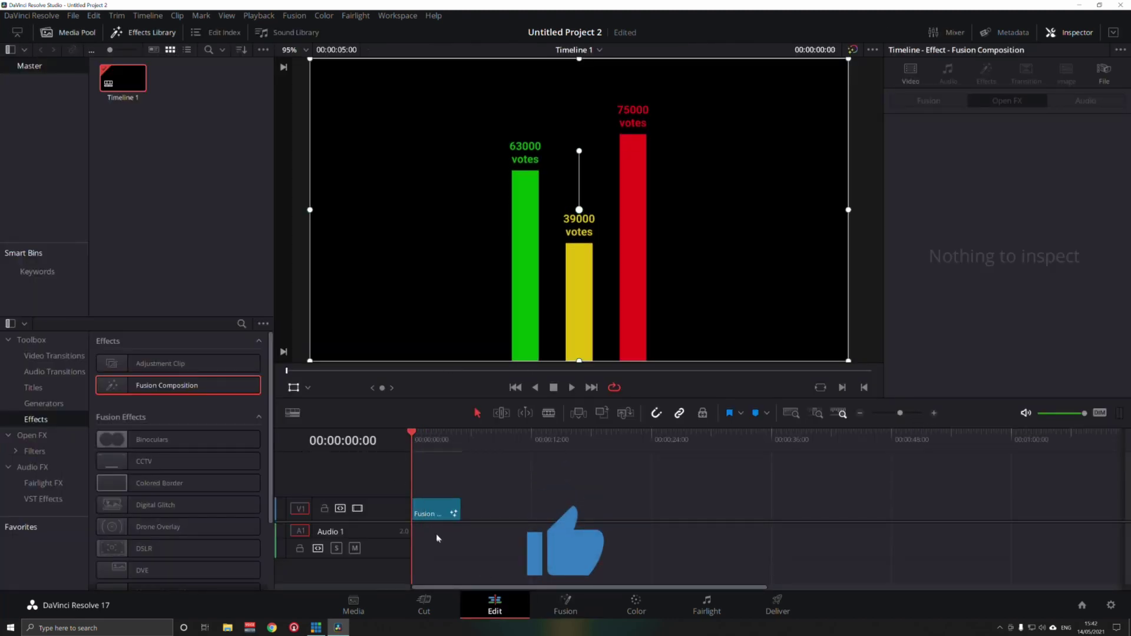